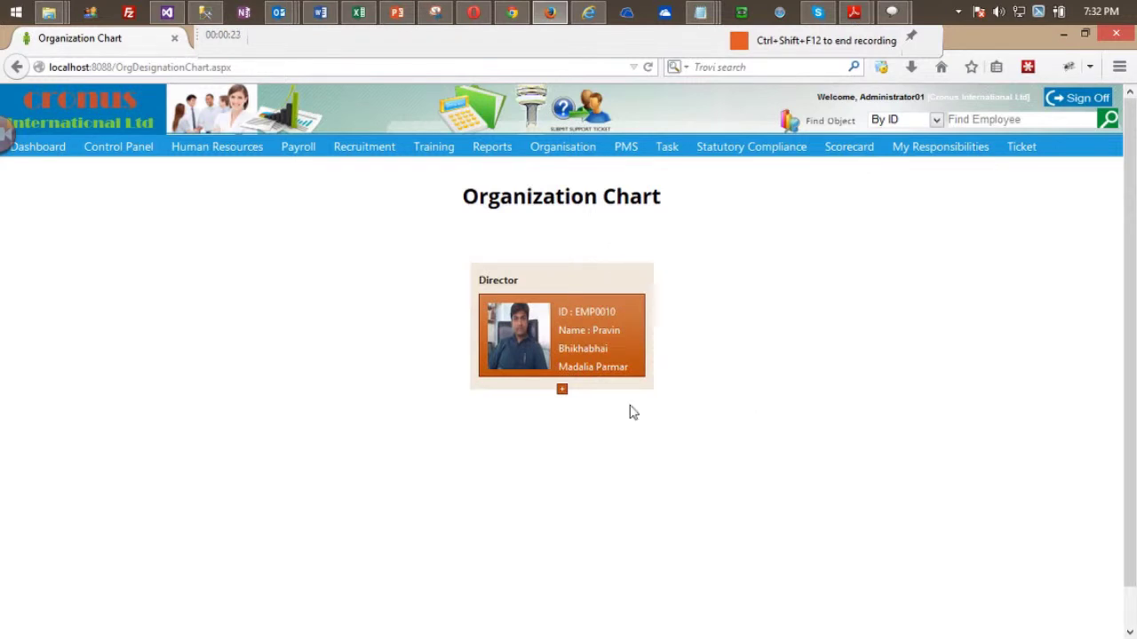
Expand the Director's reports in the organization chart and show all employees in the Manager Production group.
click(562, 392)
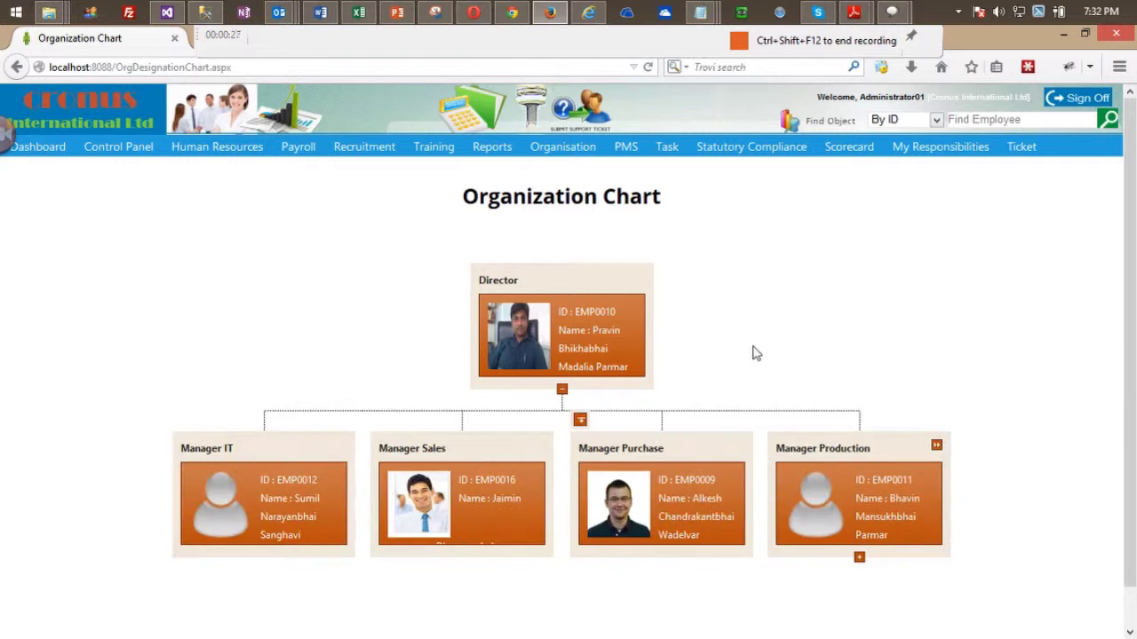
scroll(787, 358, down, 1)
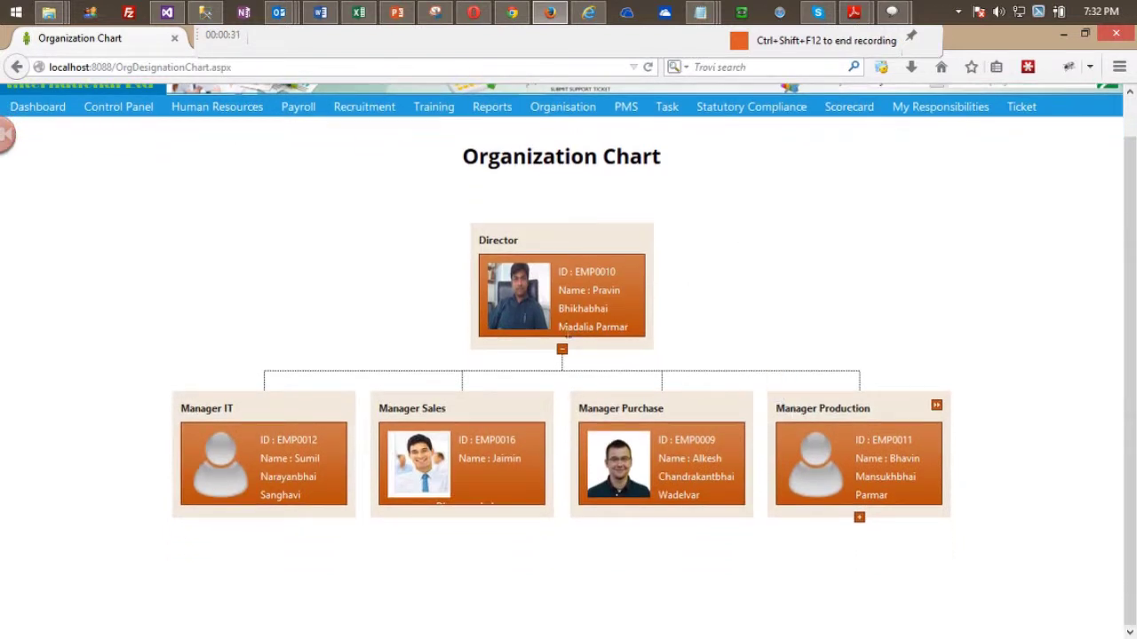
double_click(501, 246)
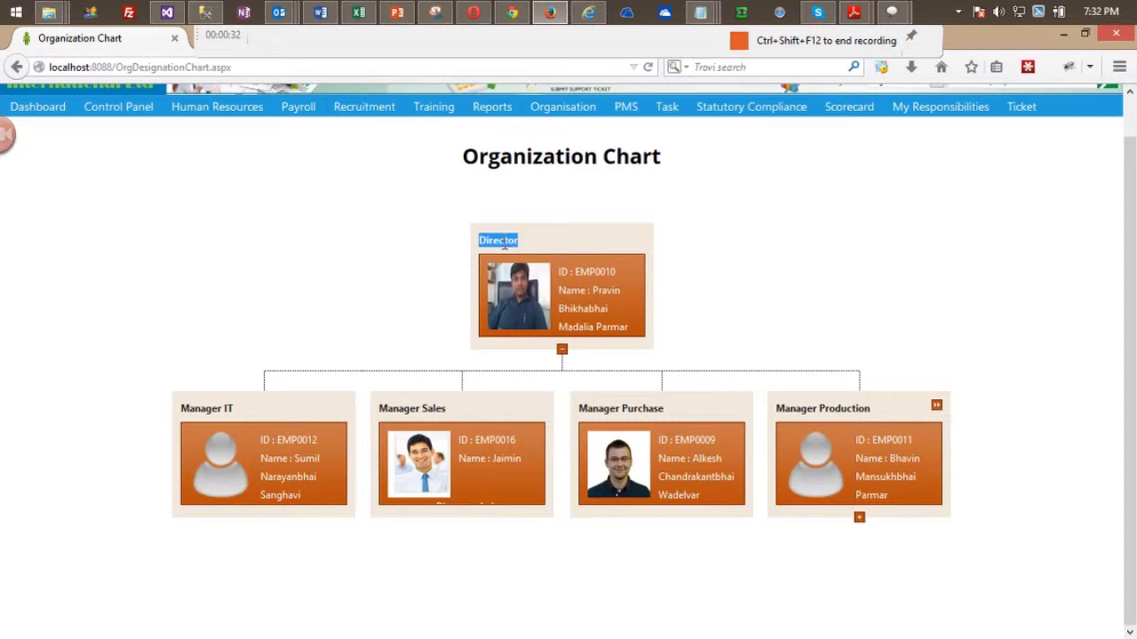
click(609, 208)
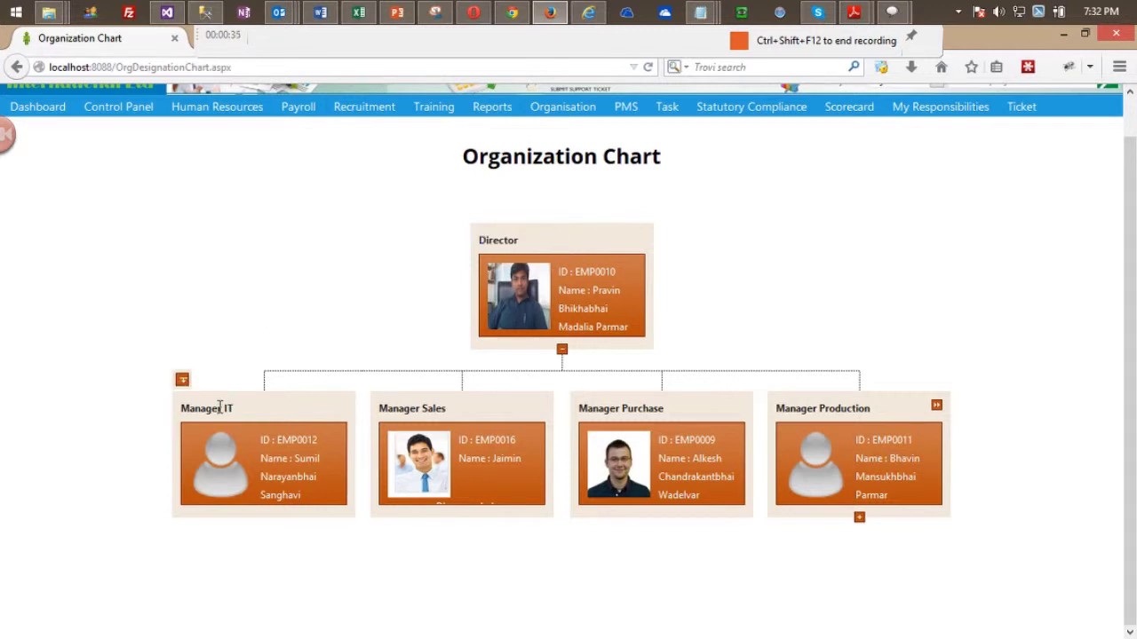
click(937, 408)
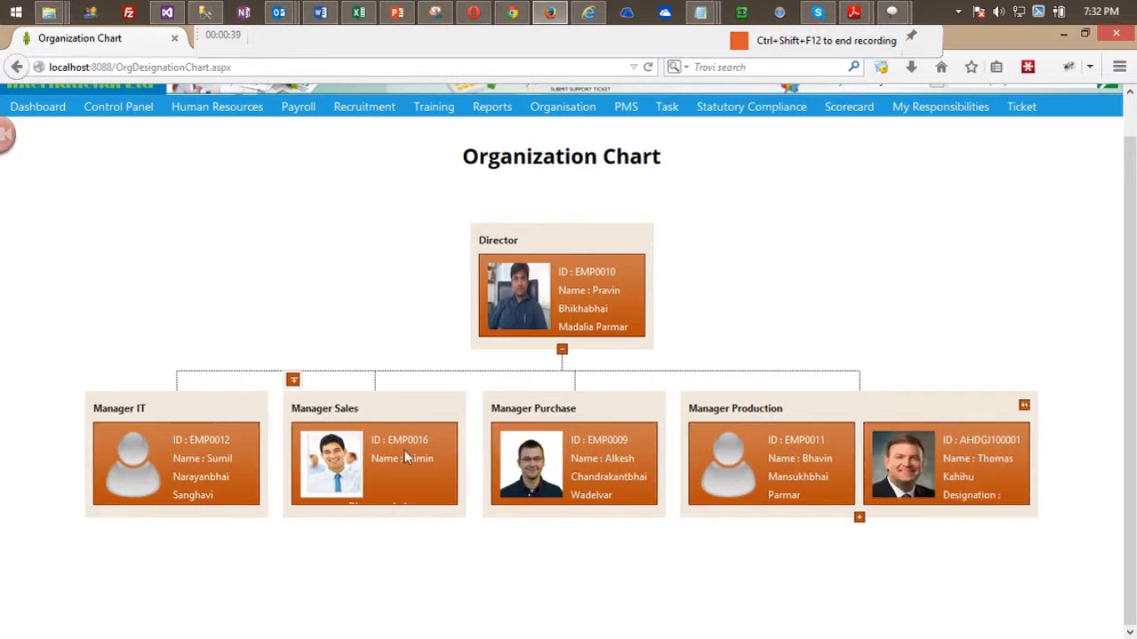
Expand the hierarchy below Manager Production through all ASST. MANAGER employees down to the Engineer level.
click(859, 518)
scroll(882, 520, down, 3)
click(936, 456)
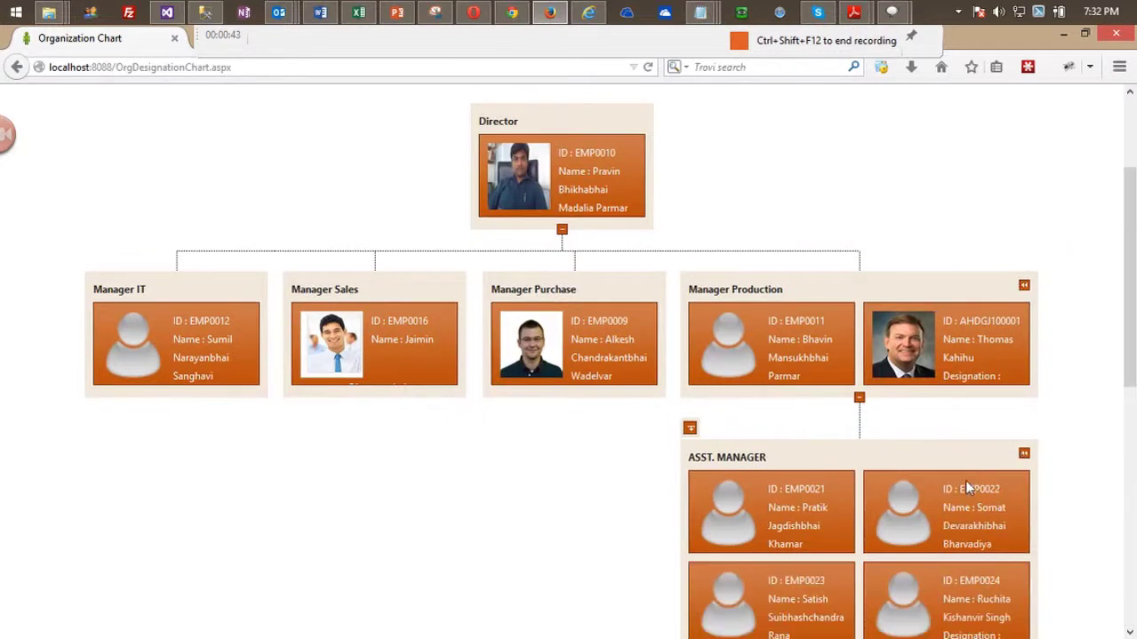
scroll(837, 474, down, 13)
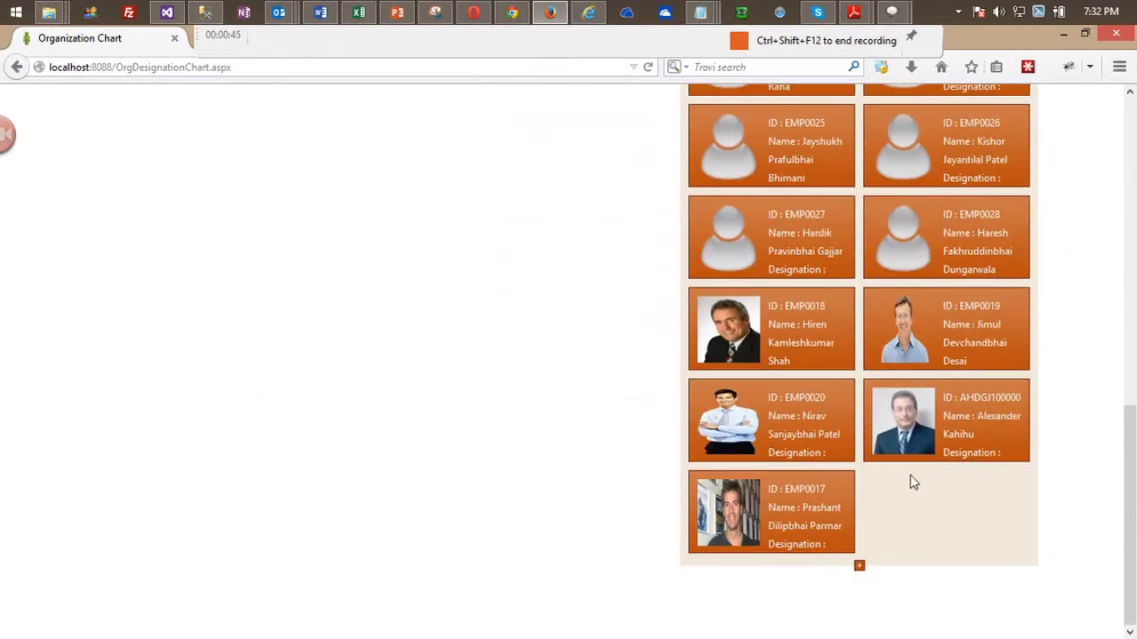
click(859, 566)
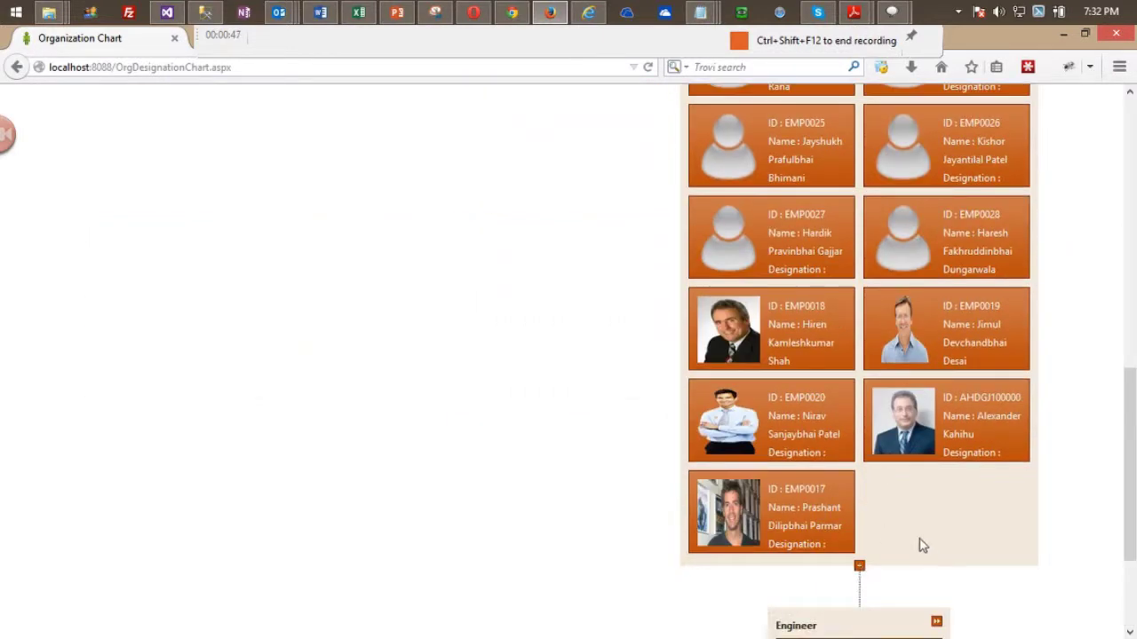
scroll(921, 542, down, 4)
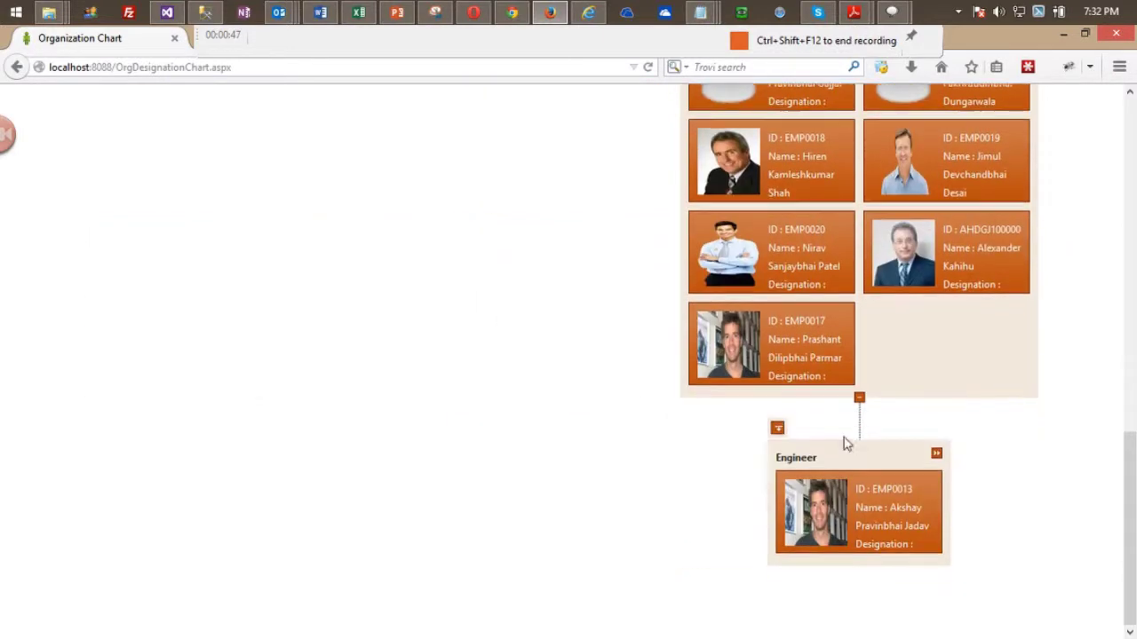
double_click(798, 459)
click(743, 474)
Drill down to the ASST. MANAGER group on its own, review its employees, and return to the full chart.
scroll(721, 477, up, 6)
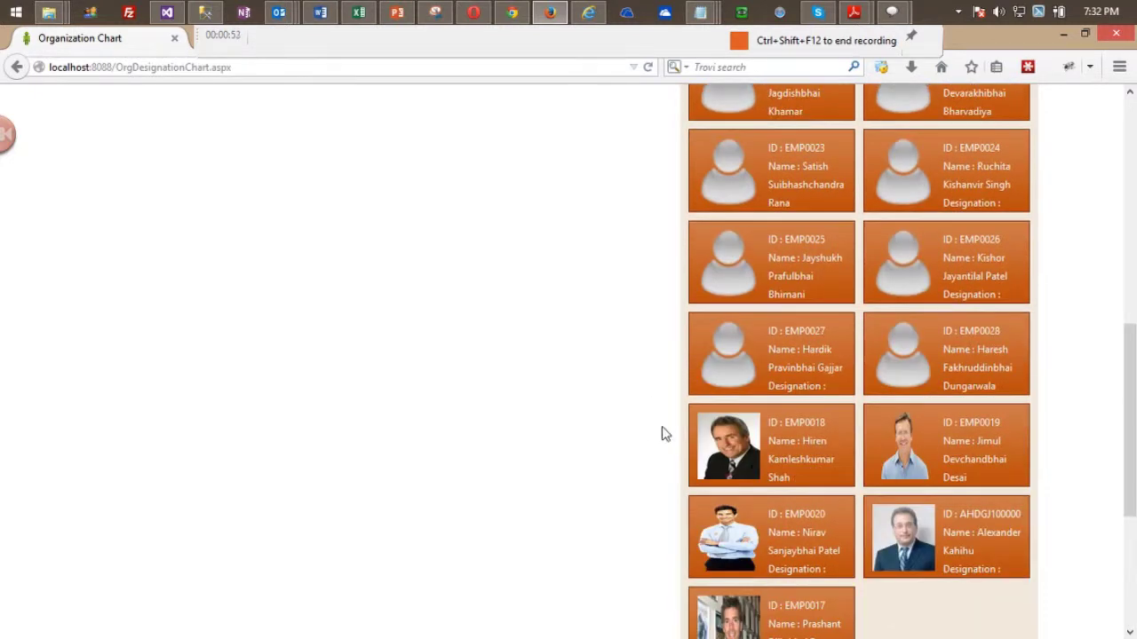
scroll(664, 432, up, 6)
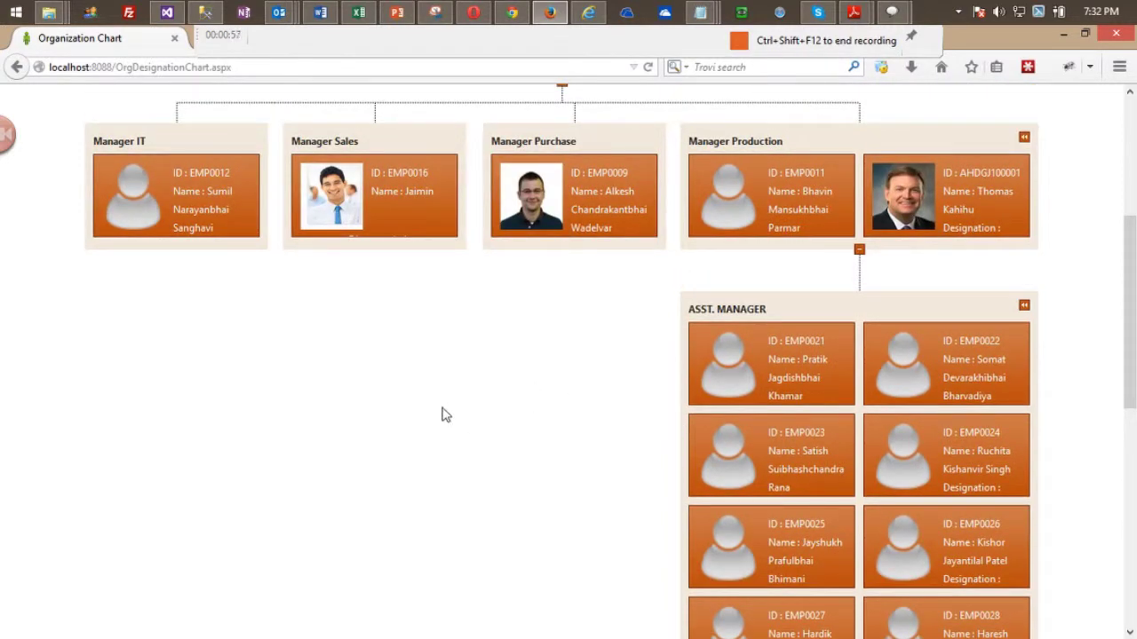
scroll(492, 402, up, 6)
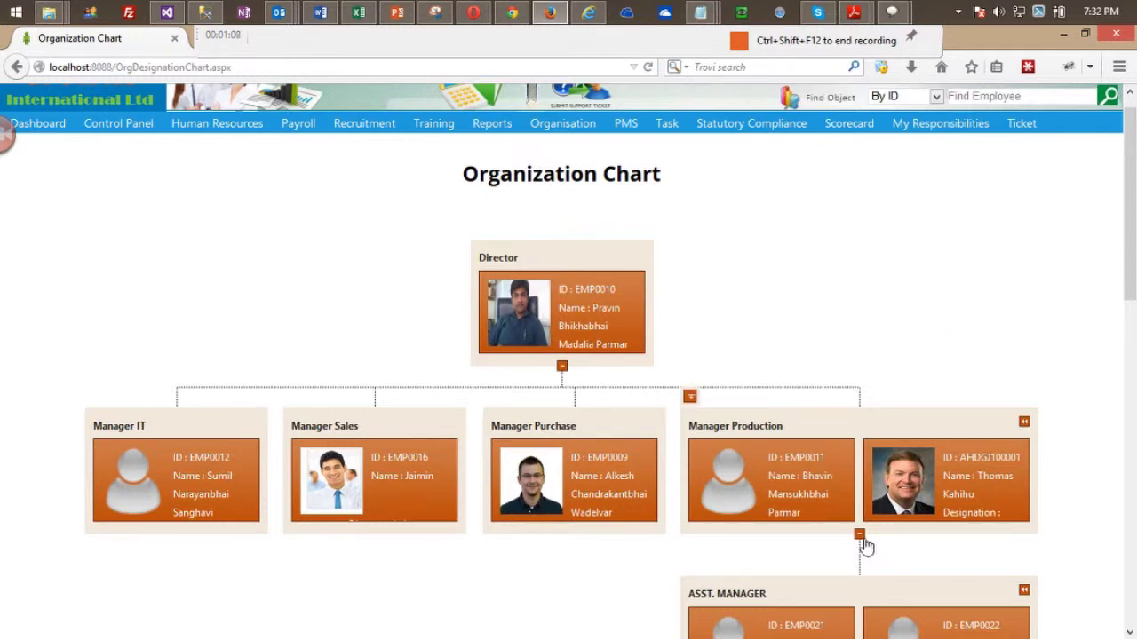
mouse_move(789, 593)
mouse_move(690, 565)
mouse_down()
mouse_move(533, 319)
mouse_move(685, 577)
mouse_up()
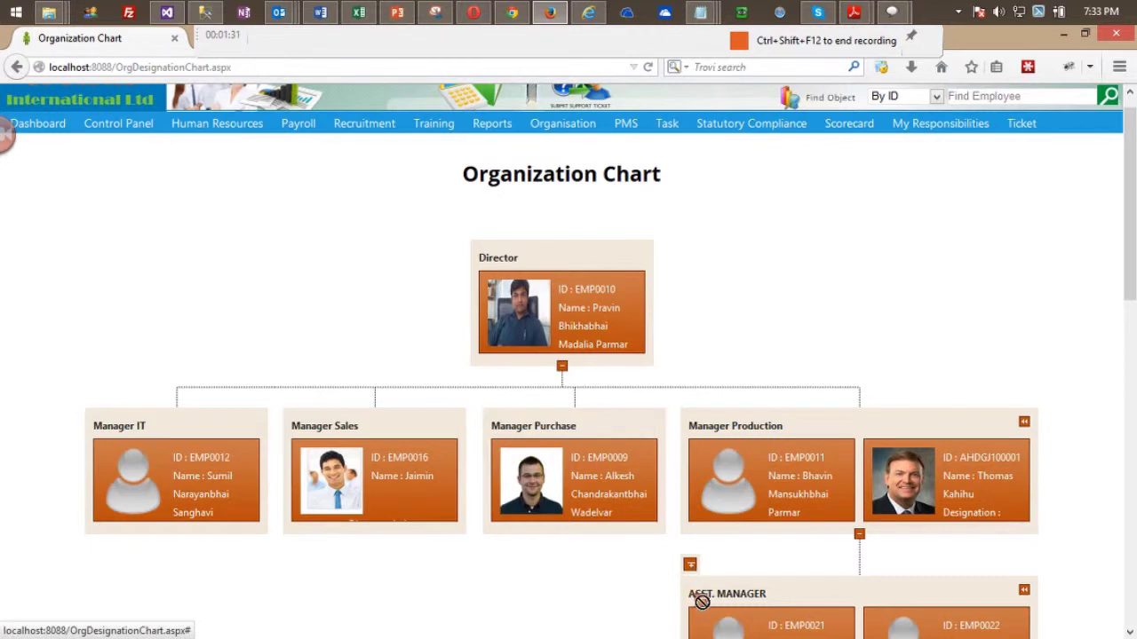
click(1023, 591)
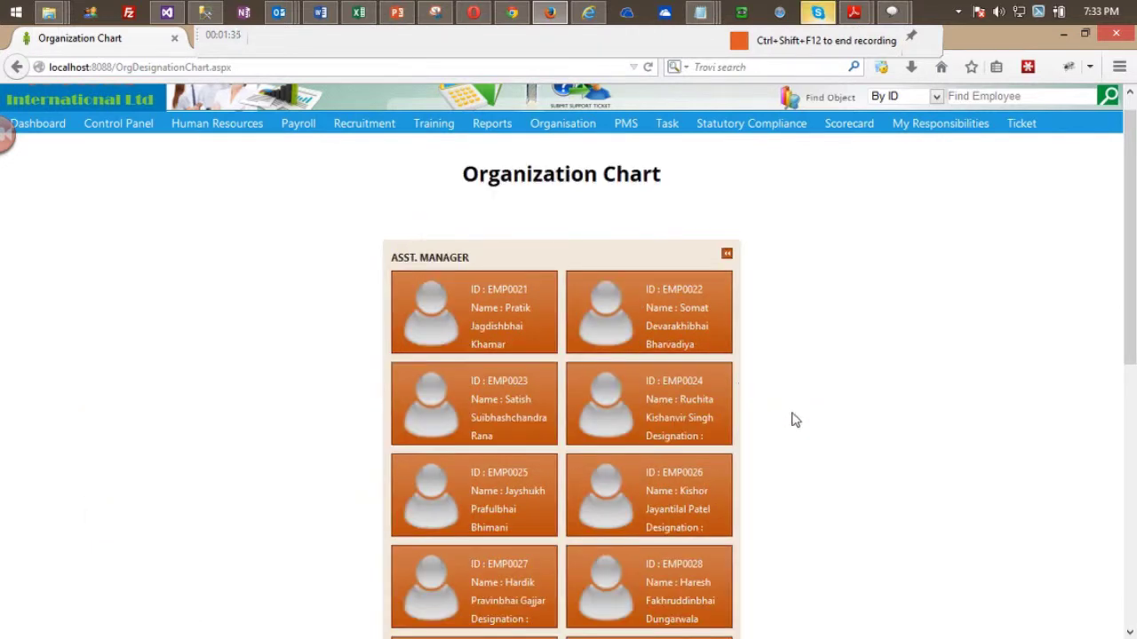
scroll(797, 408, down, 5)
scroll(796, 410, up, 6)
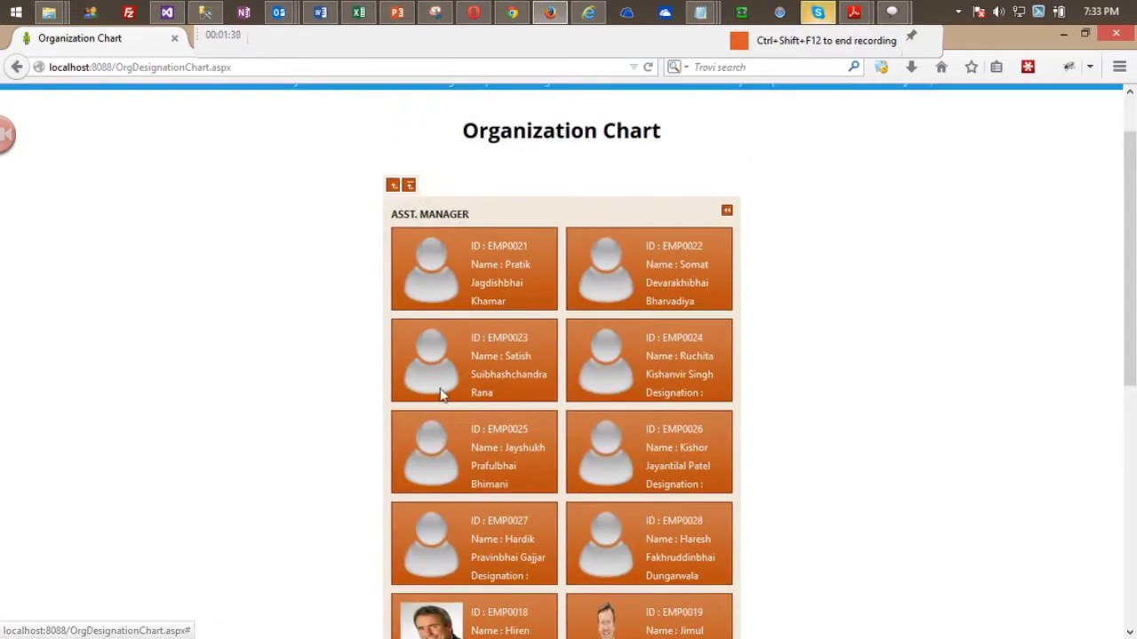
click(394, 182)
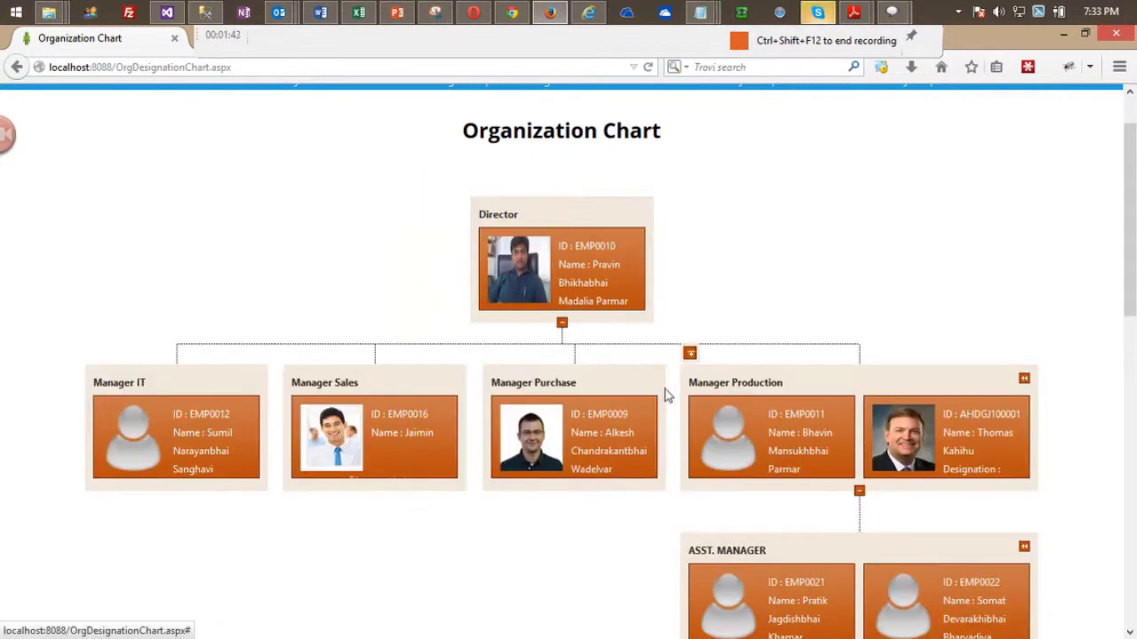
Show only the Manager Purchase node, restore the full chart, and review the hierarchy back up to the Director.
mouse_move(683, 373)
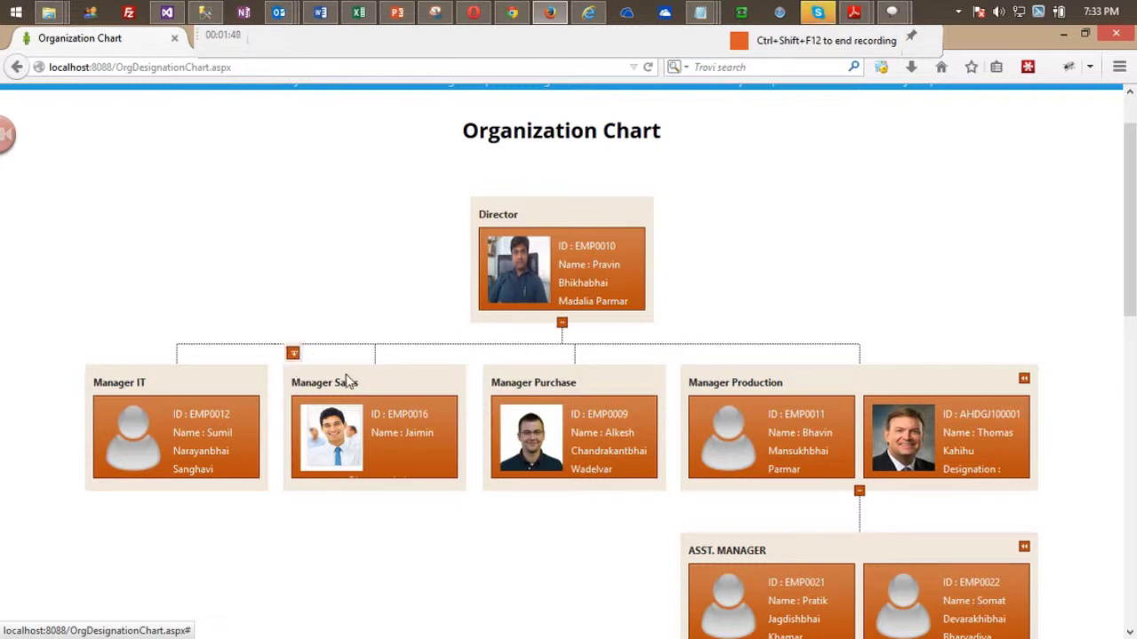
click(497, 360)
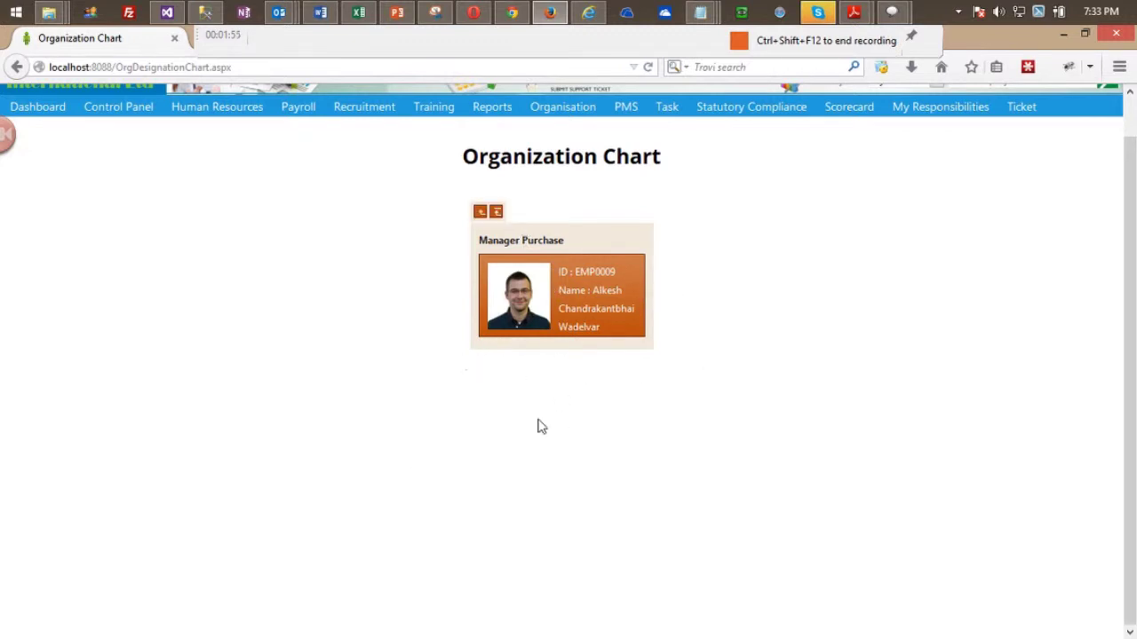
click(510, 228)
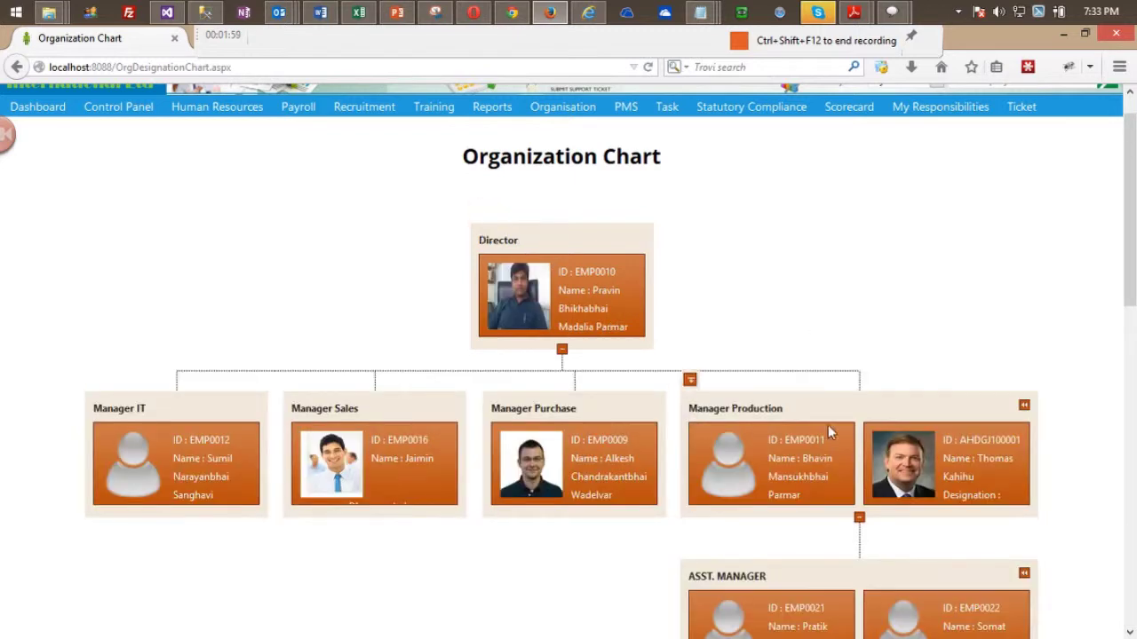
scroll(435, 418, down, 2)
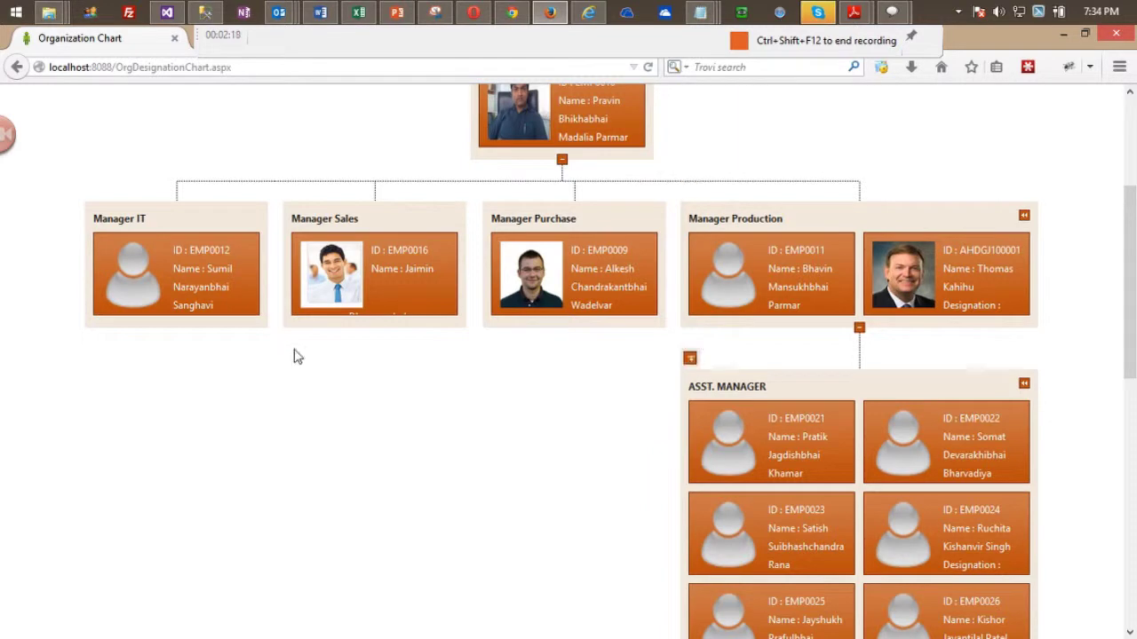
scroll(413, 469, up, 5)
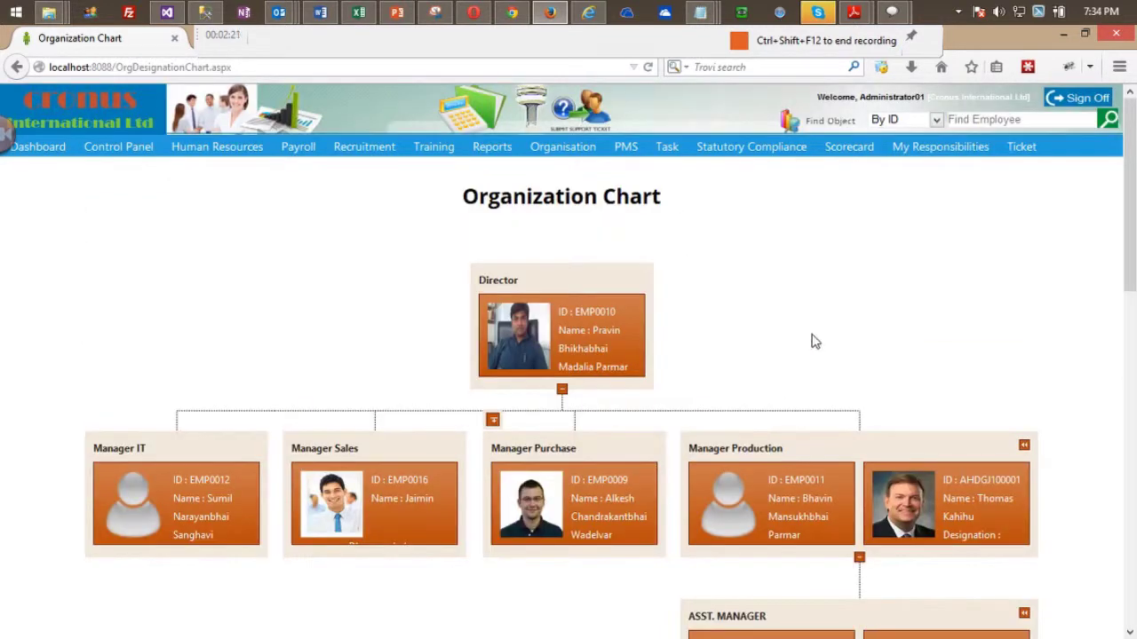
Open the payroll setup's Drop Down List Entries page in a new browser tab and switch to it.
mouse_move(140, 146)
mouse_move(157, 178)
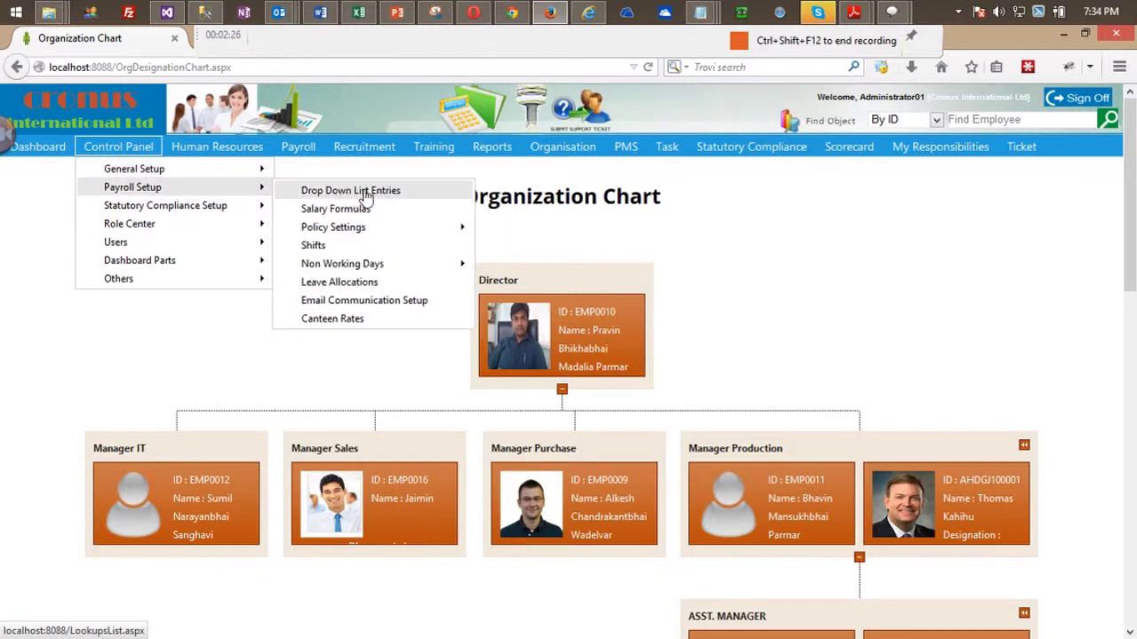
right_click(367, 196)
click(389, 204)
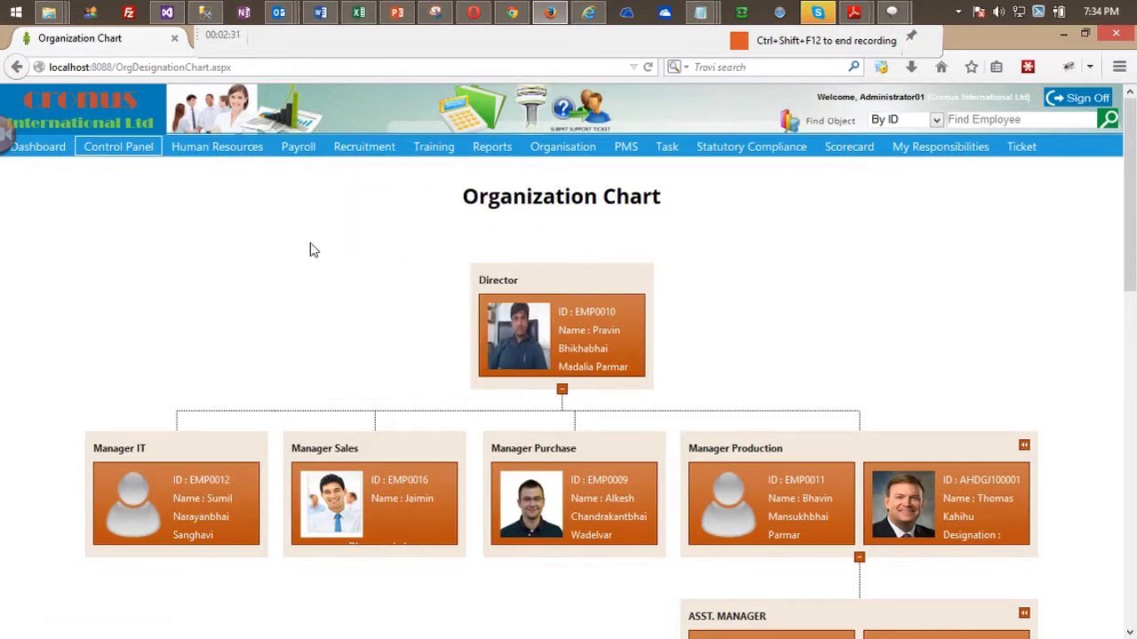
mouse_move(137, 153)
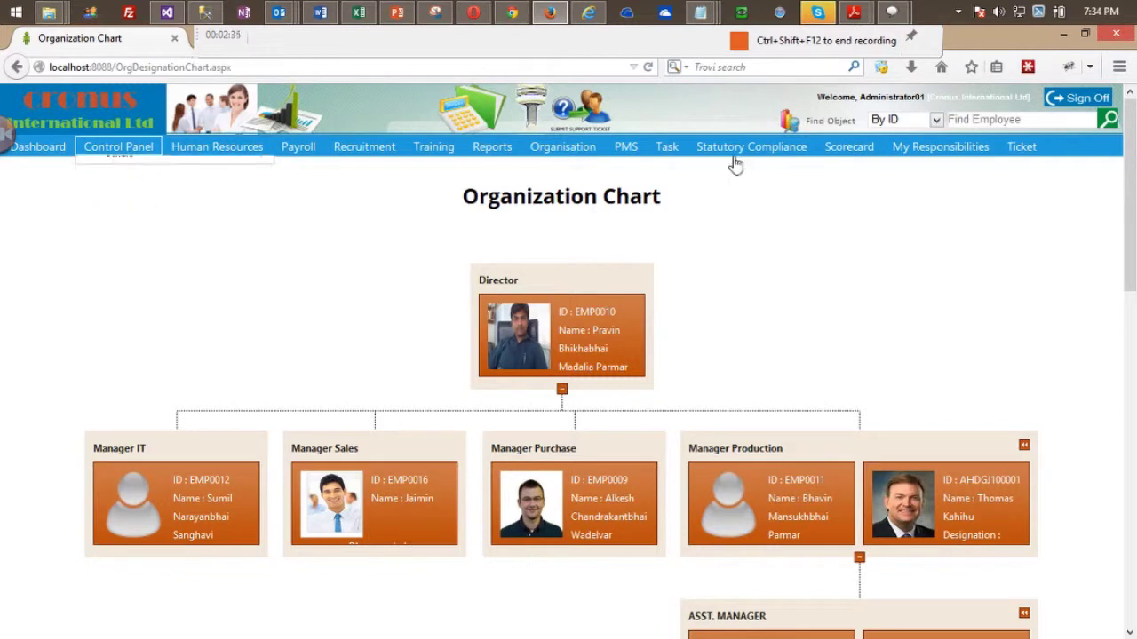
click(912, 38)
middle_click(865, 150)
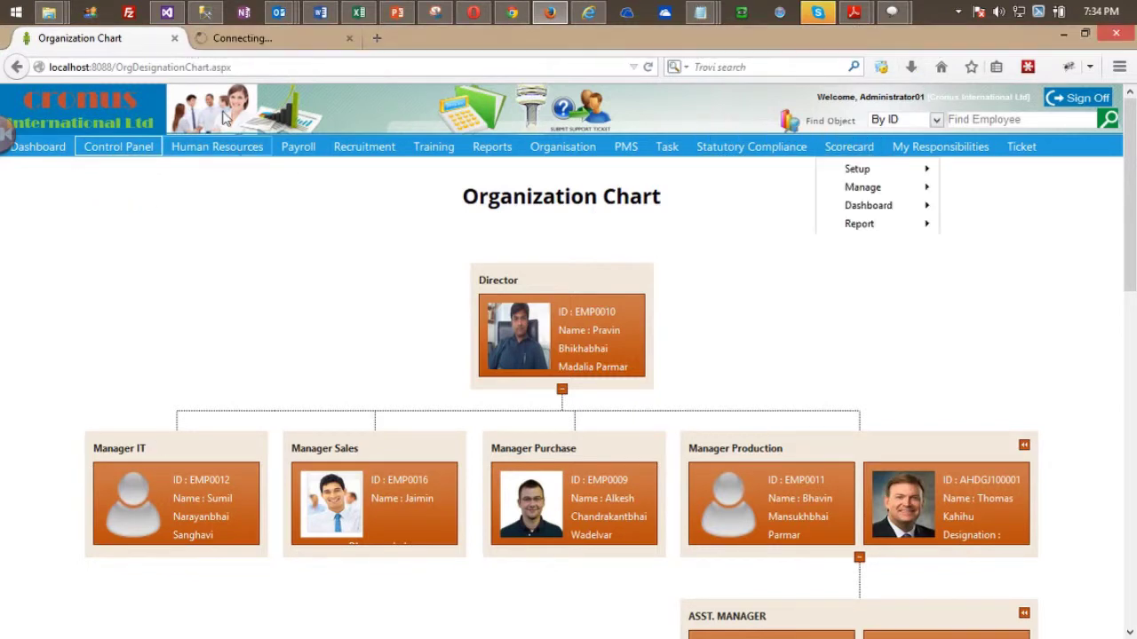
click(250, 40)
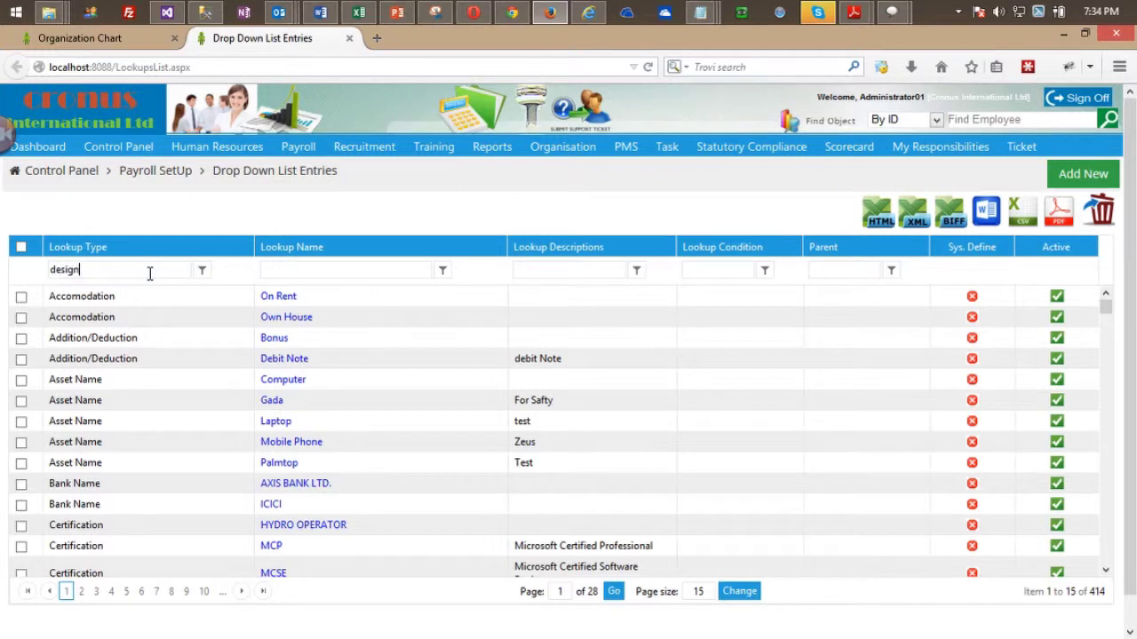
Filter the entries by lookup type "designation" and check the Director entry and Manager IT's parent value.
key(Return)
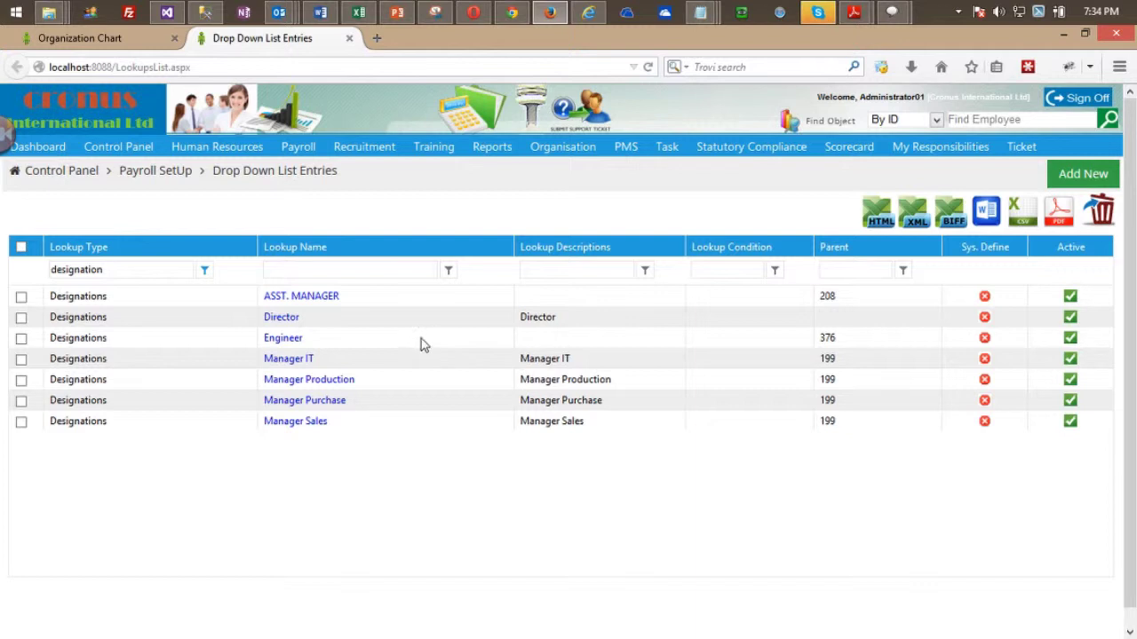
drag(308, 319, 255, 319)
click(247, 320)
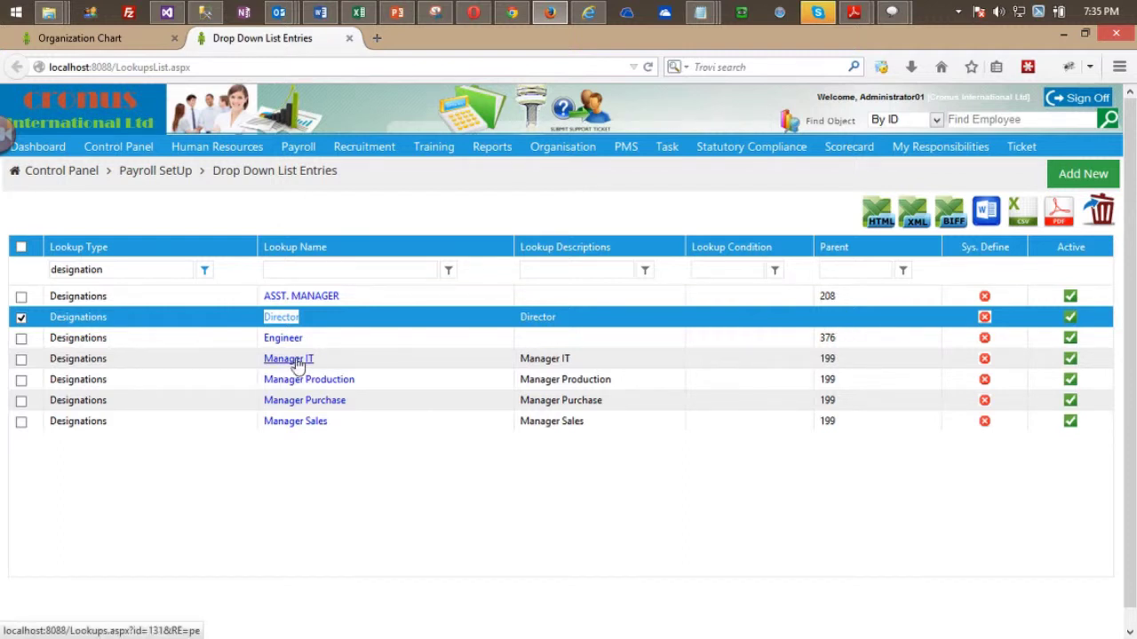
double_click(828, 359)
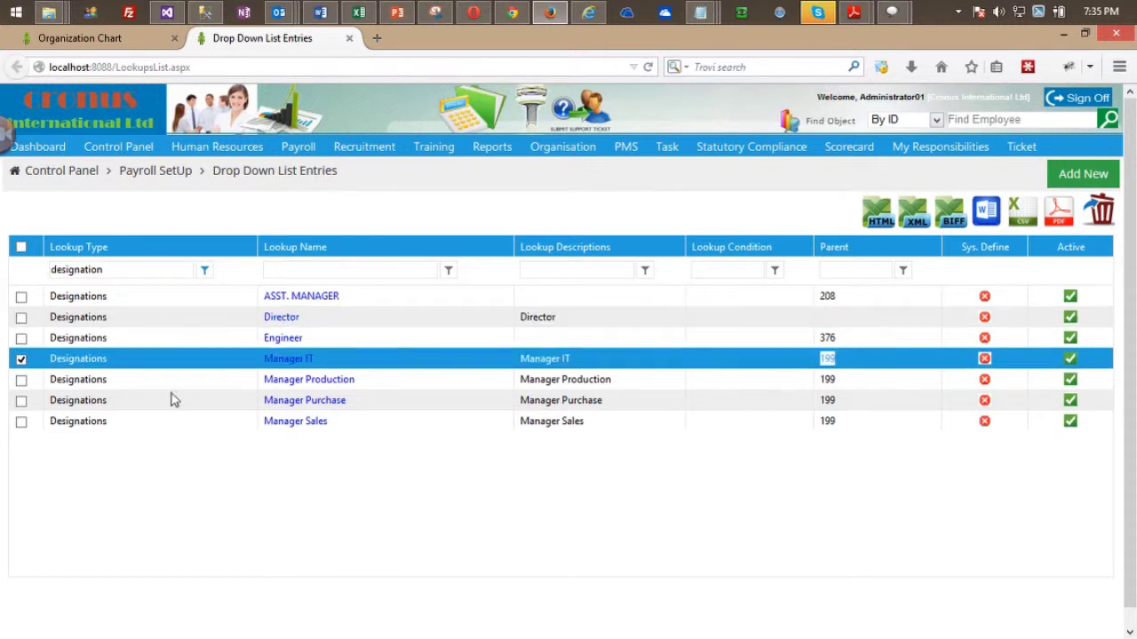
Open the Engineer designation's record to view its fields and return to the entries list.
click(283, 339)
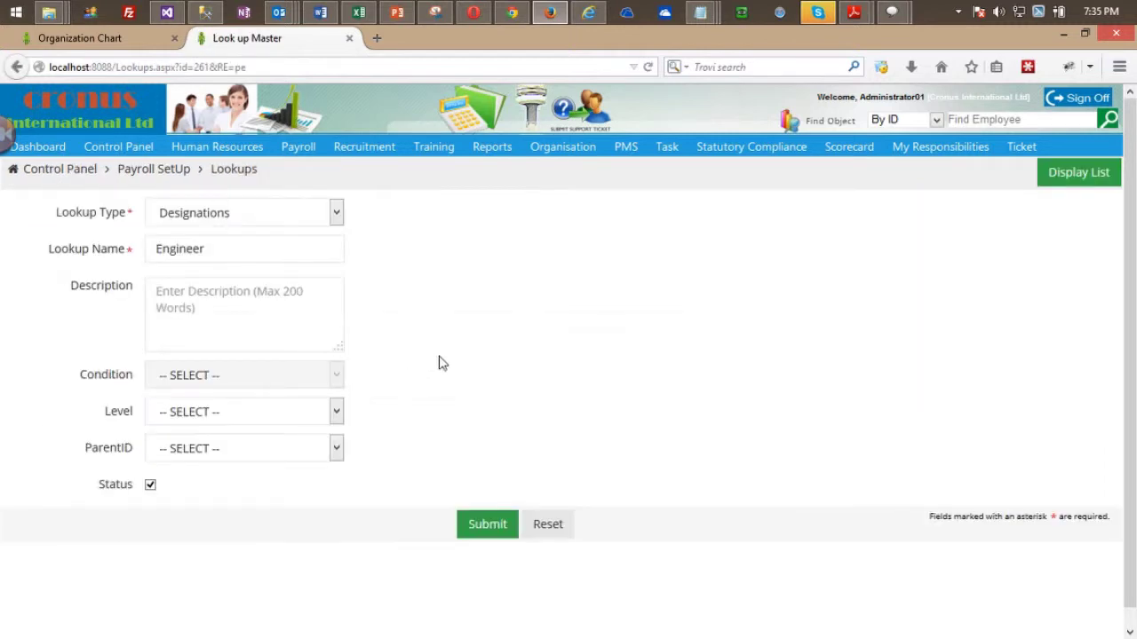
click(1082, 182)
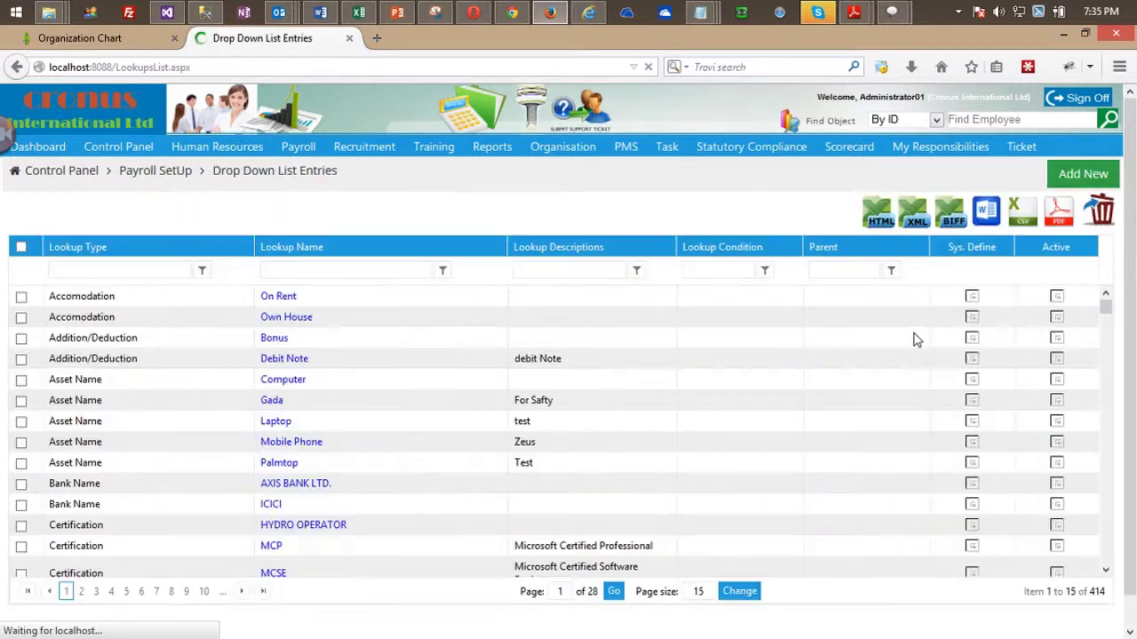
Start a new lookup entry with the lookup type Designations.
click(1087, 175)
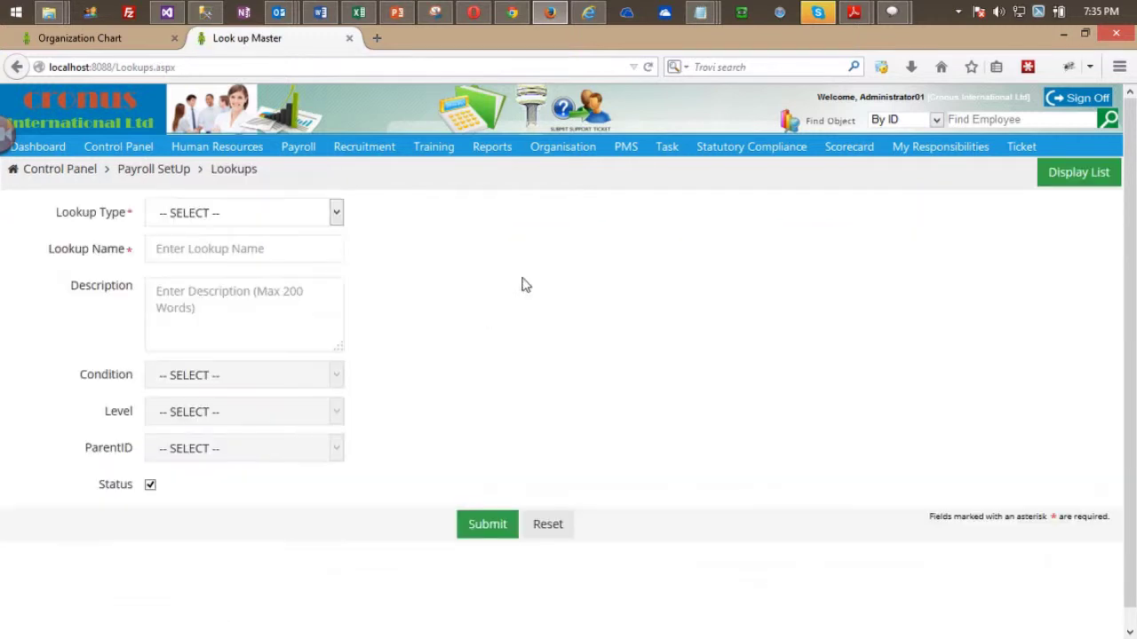
click(305, 215)
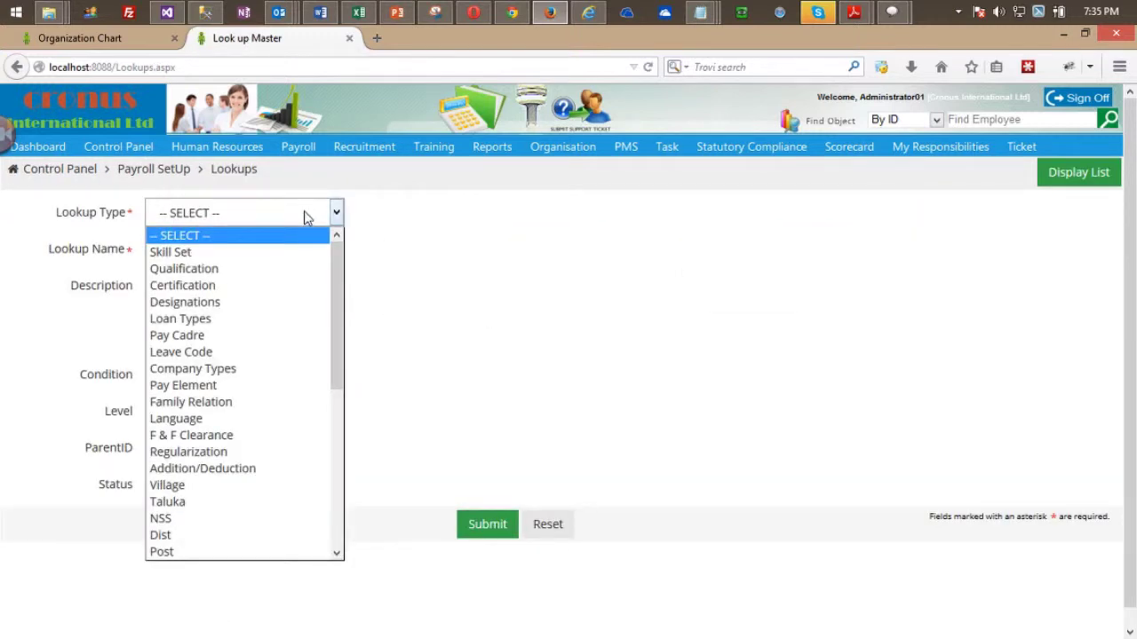
key(d)
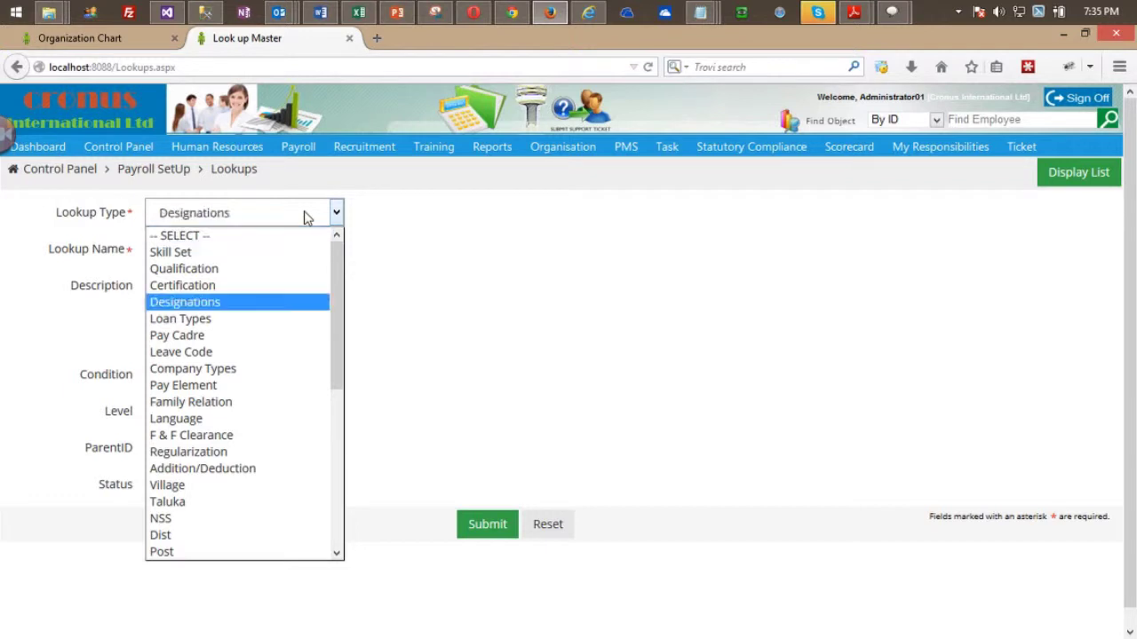
key(Return)
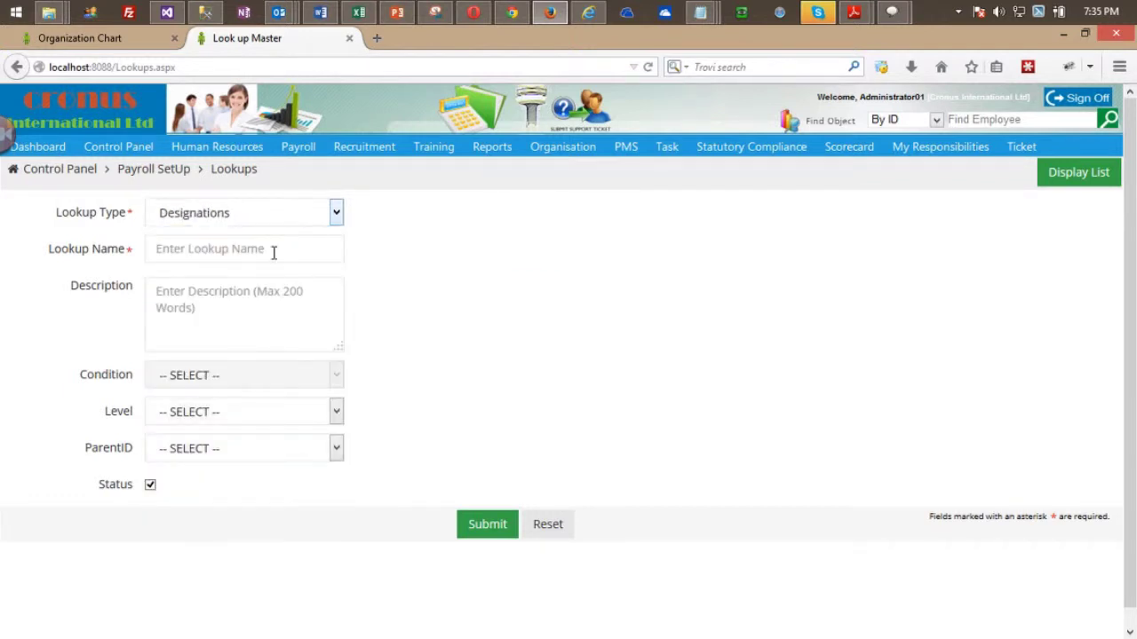
Name the new designation Clerk with the description "asdf", set its level to 4, and view the available ParentID options.
click(256, 248)
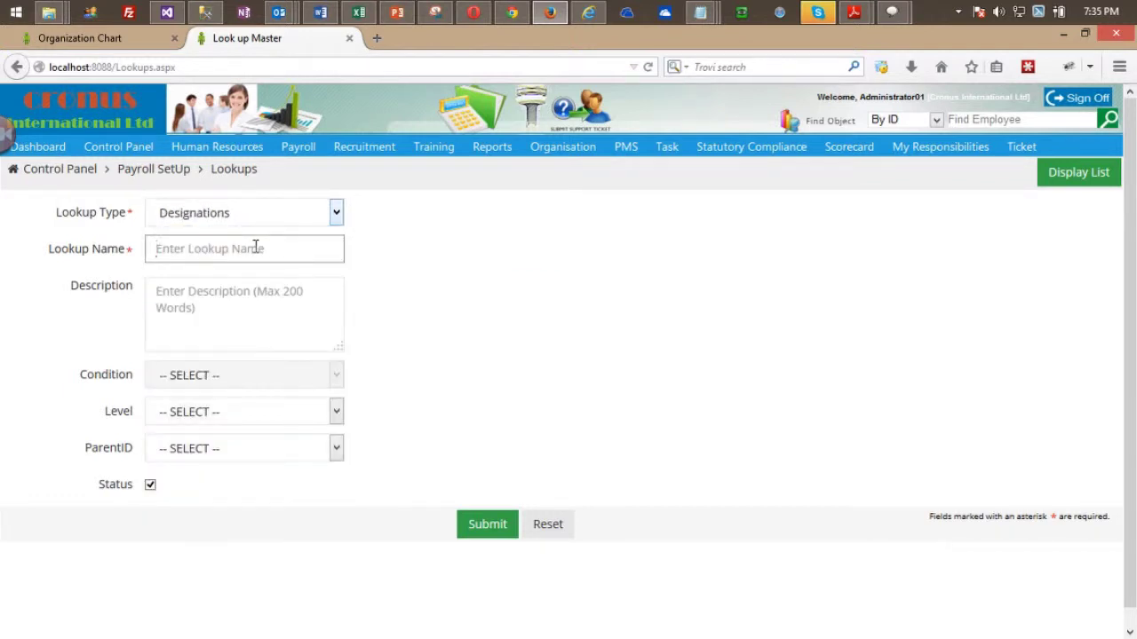
text(Clerk)
key(Tab)
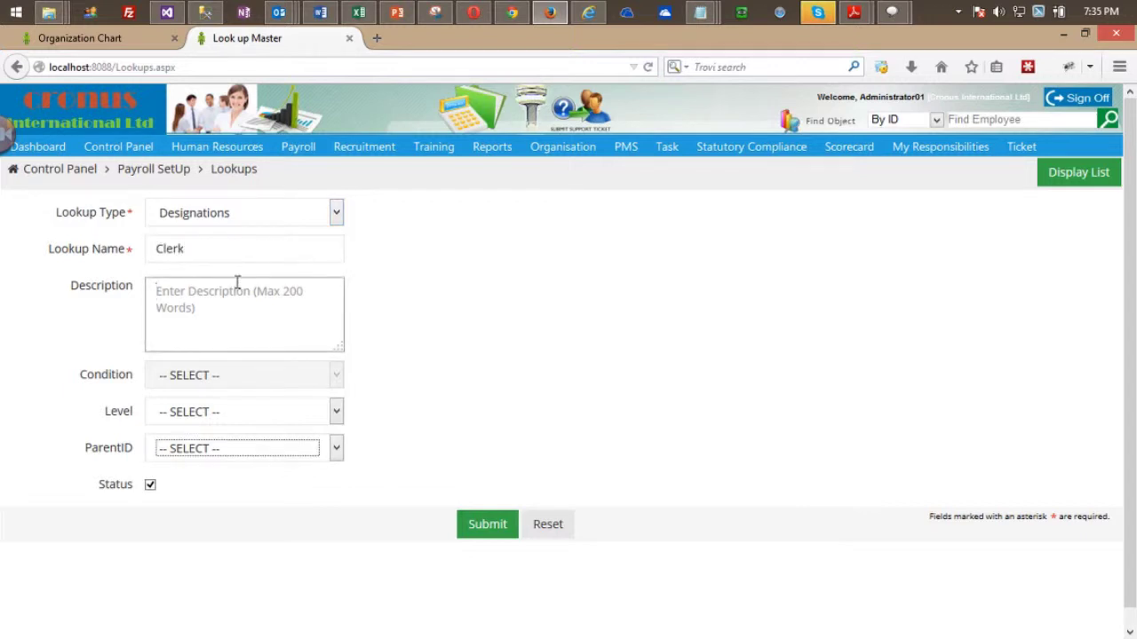
text(asdf)
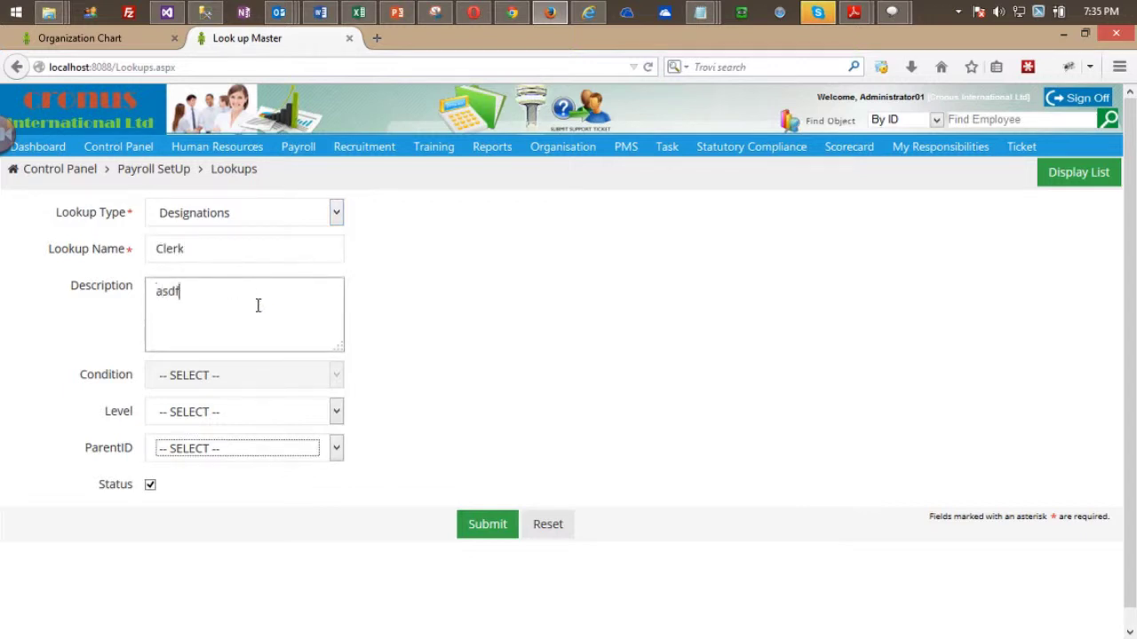
click(454, 367)
click(263, 409)
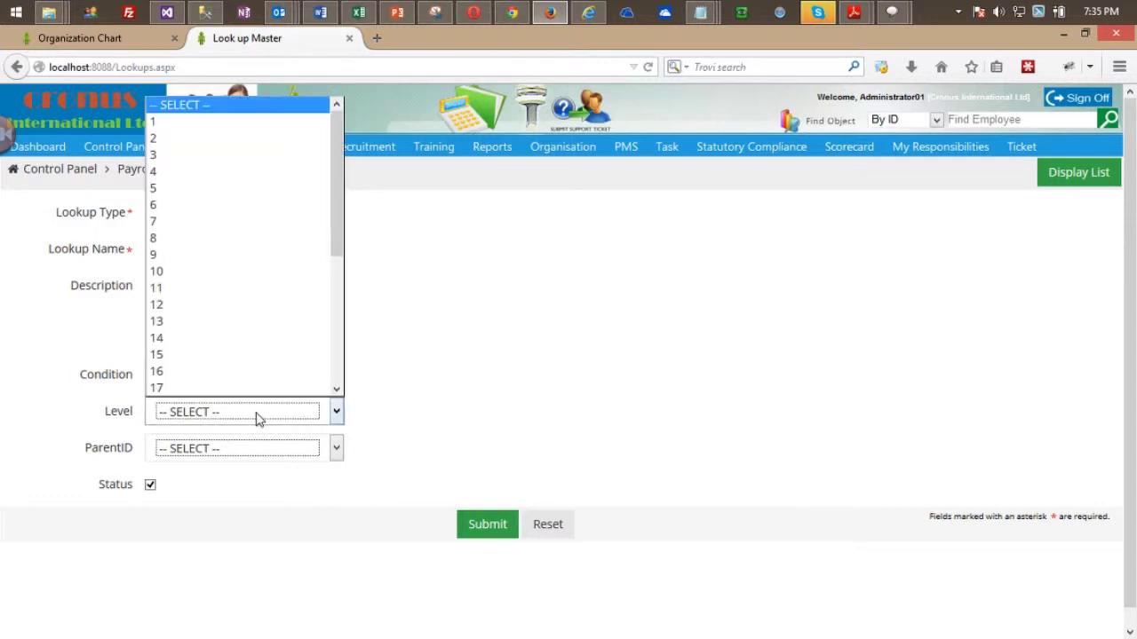
click(237, 173)
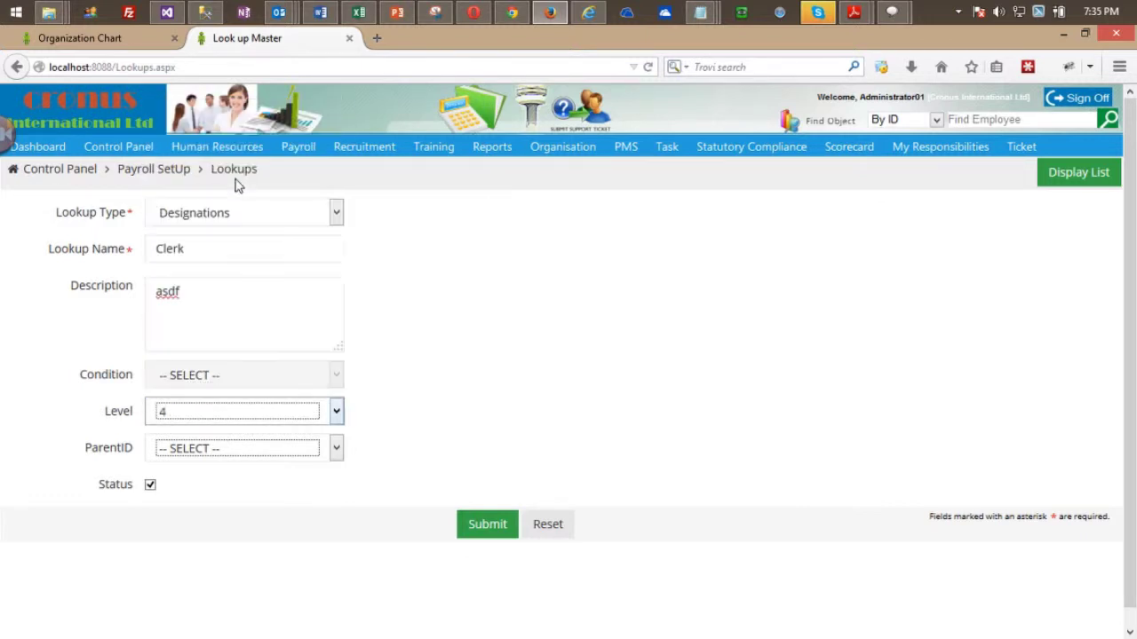
click(436, 366)
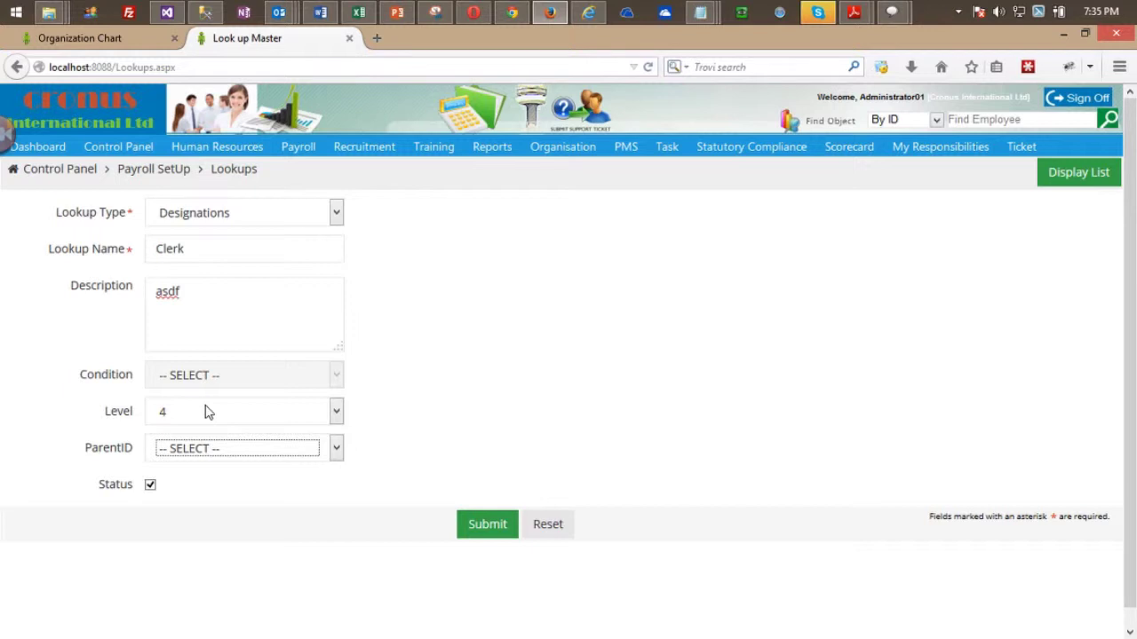
click(243, 451)
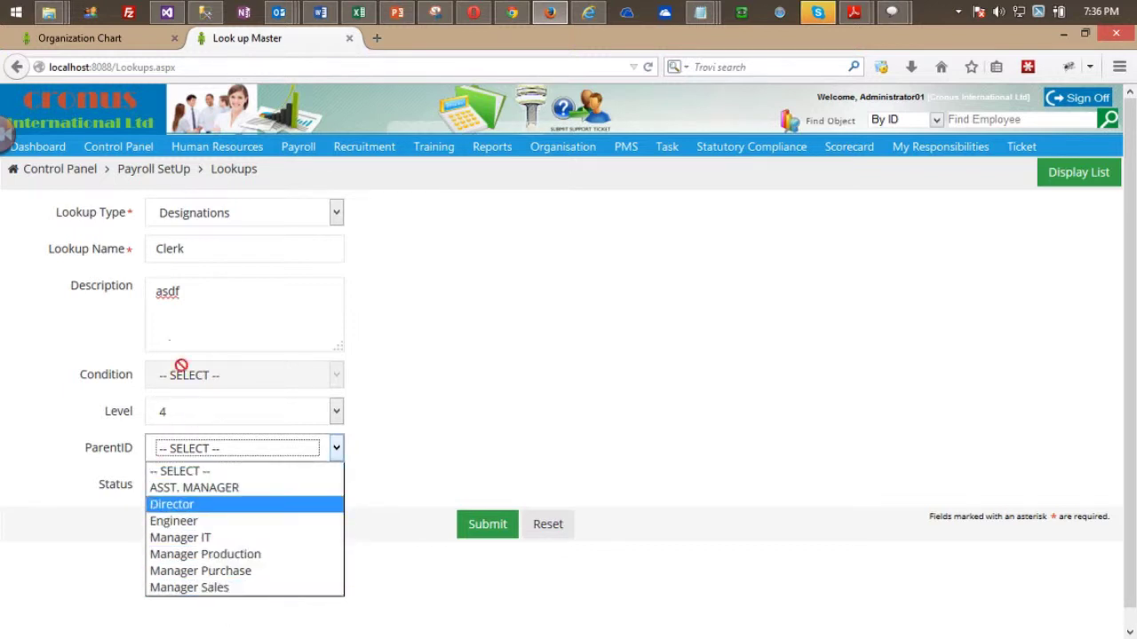
click(404, 435)
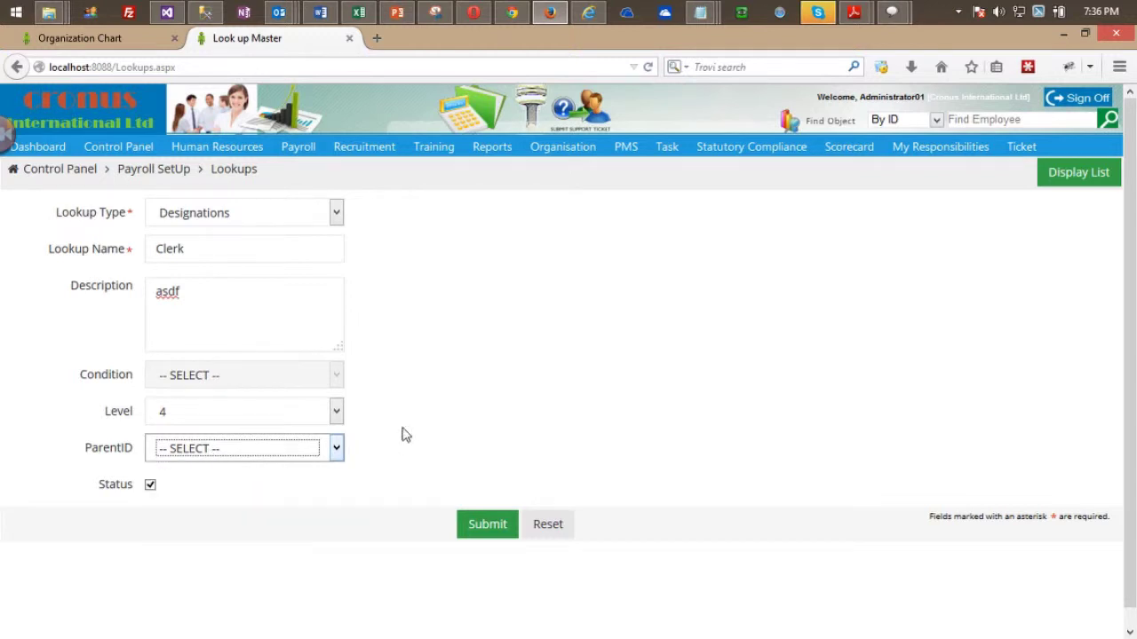
Open the Organisation Structure in the chart's browser tab and expand the Director, Manager Production and ASST. MANAGER nodes.
click(101, 40)
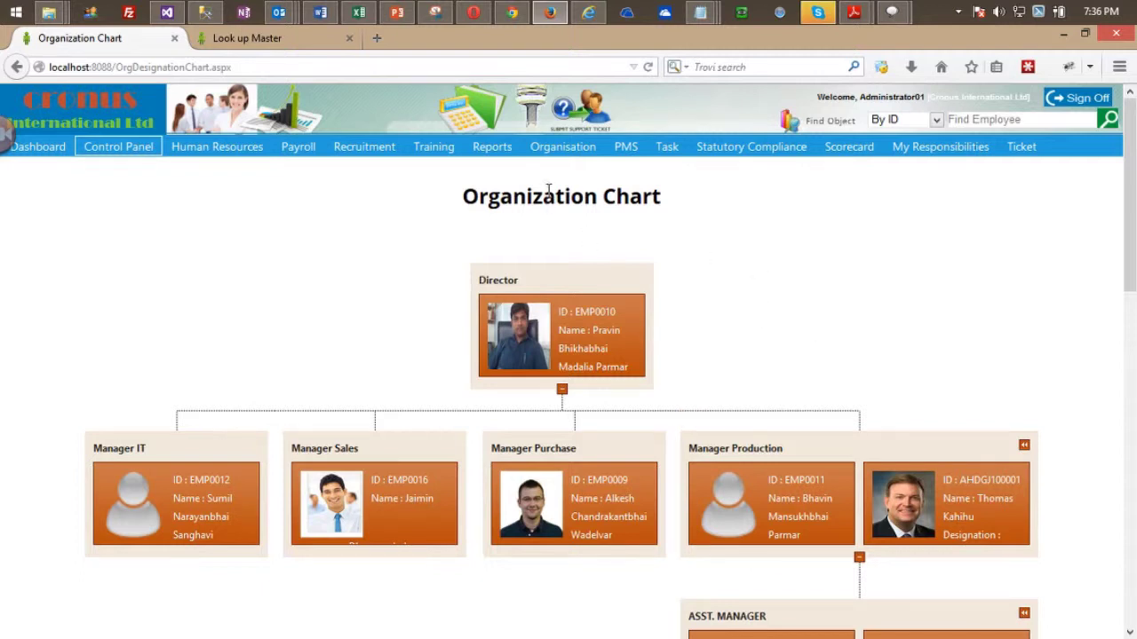
mouse_move(562, 149)
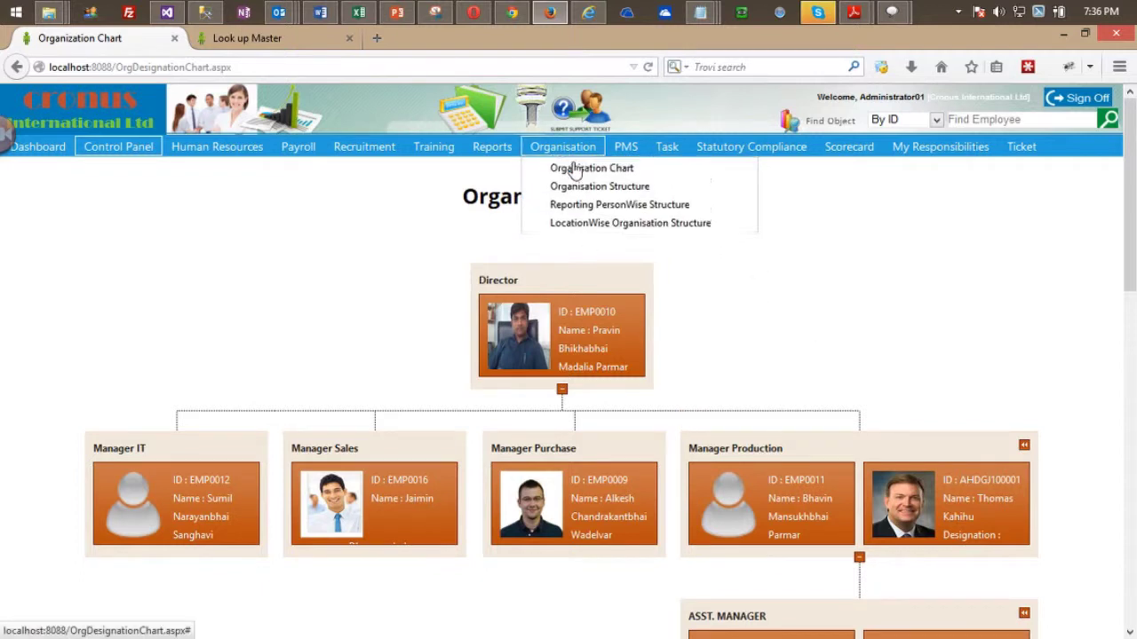
click(622, 193)
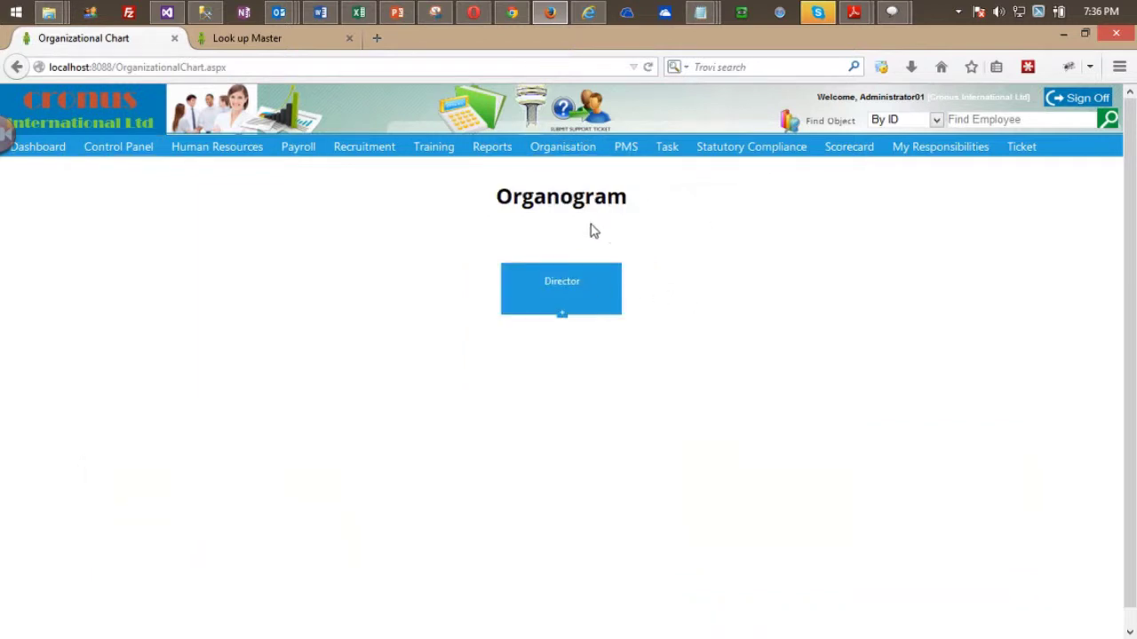
click(562, 318)
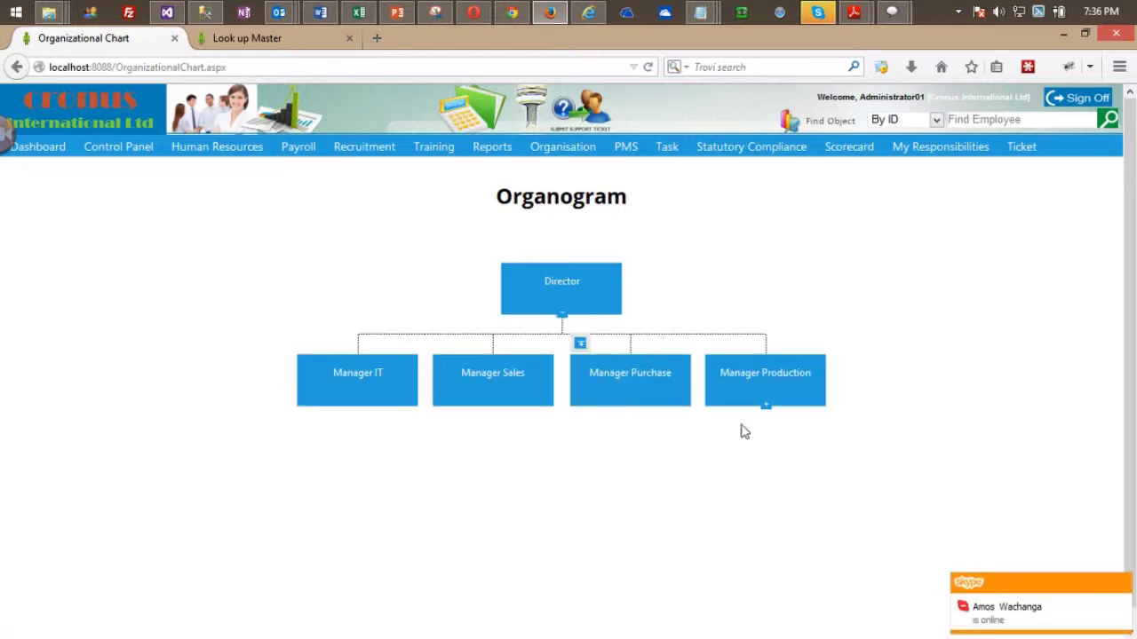
click(765, 409)
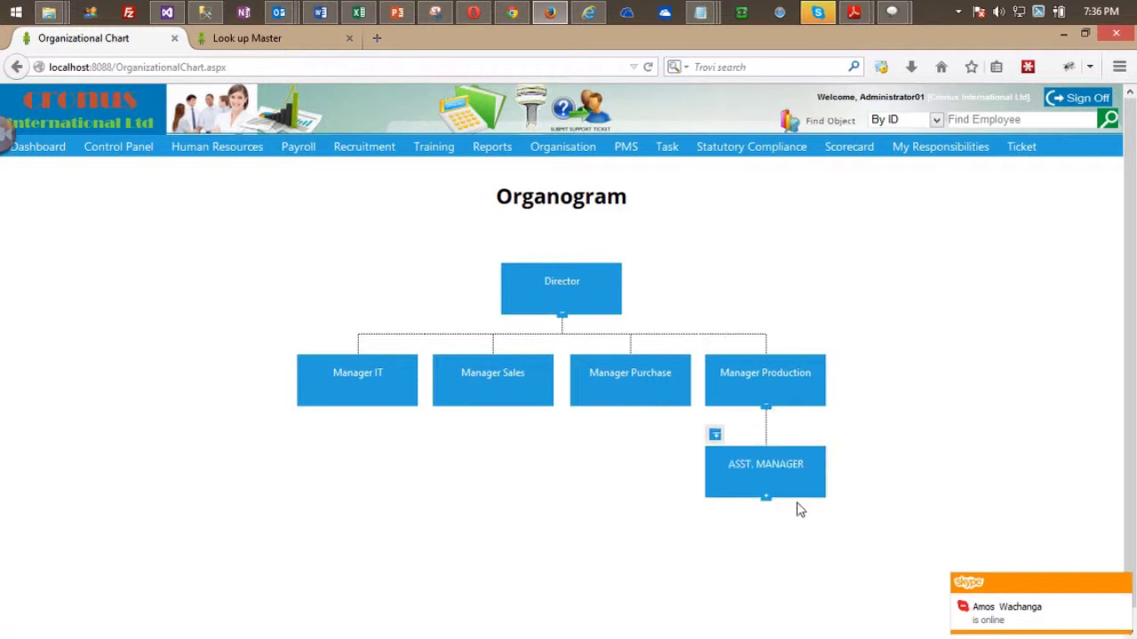
click(768, 504)
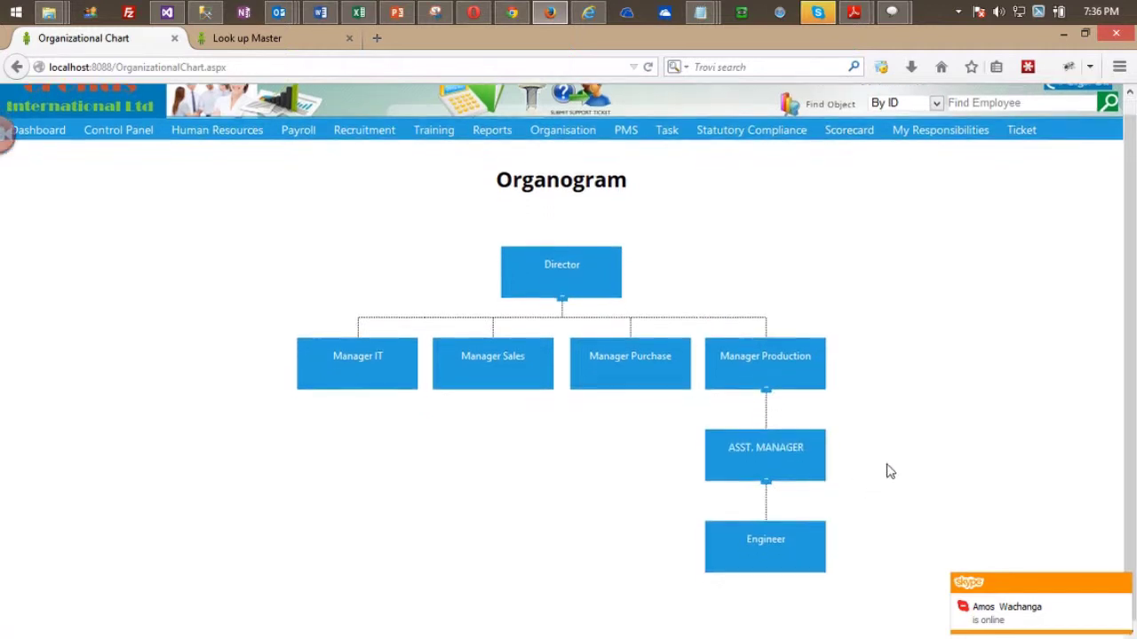
scroll(879, 472, down, 2)
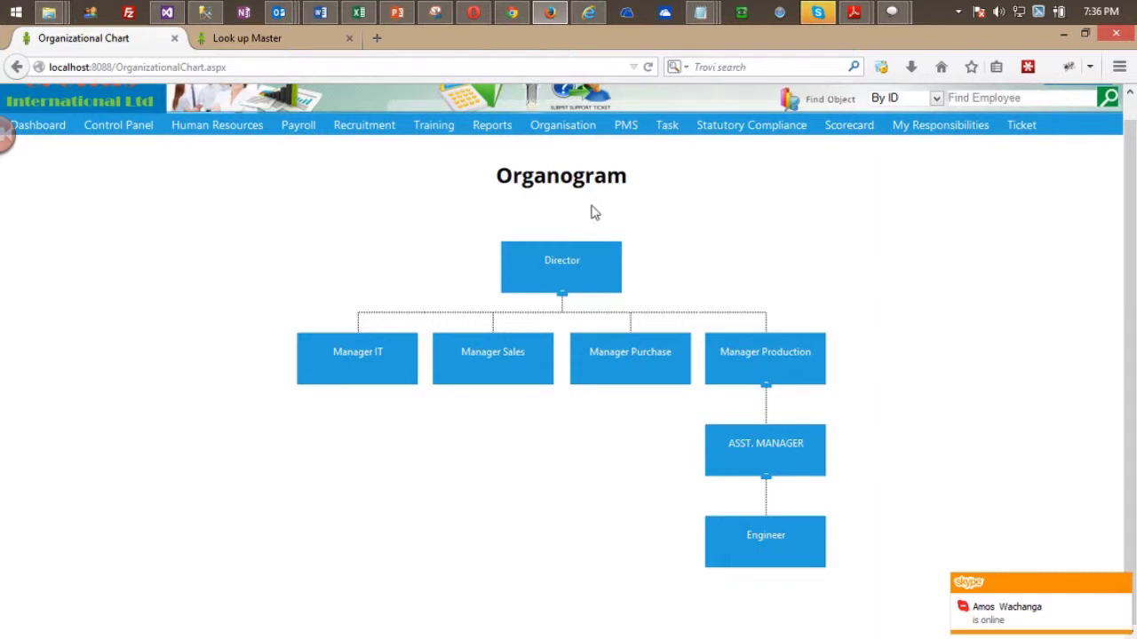
Open the LocationWise Organisation Structure and show the chart for the state Gujarat and the branch Ahmedabad.
mouse_move(568, 126)
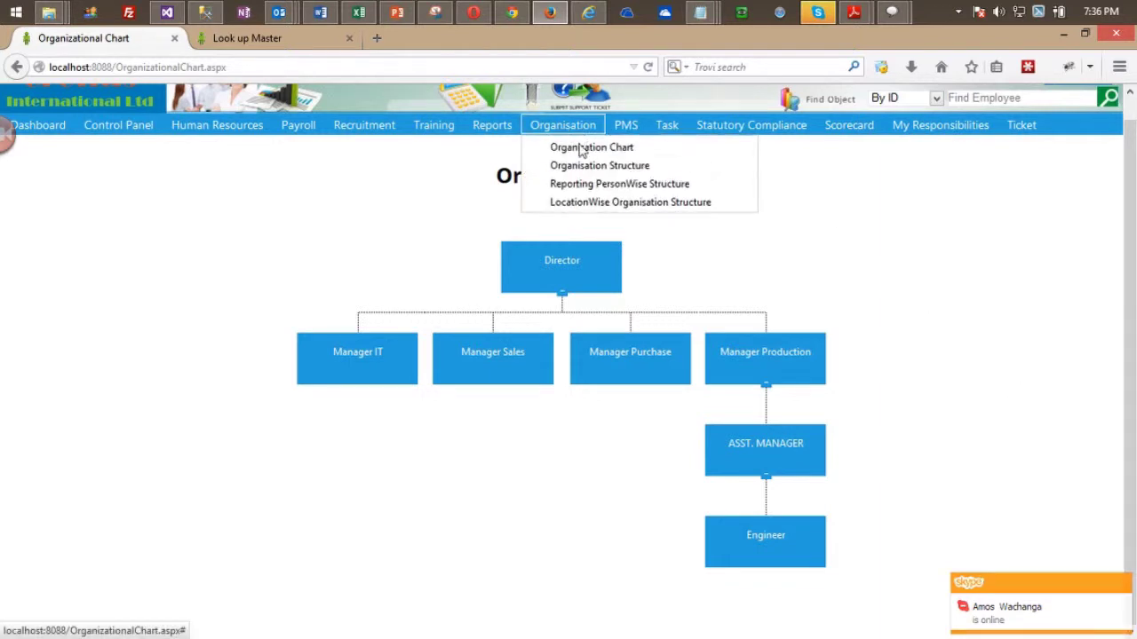
click(611, 204)
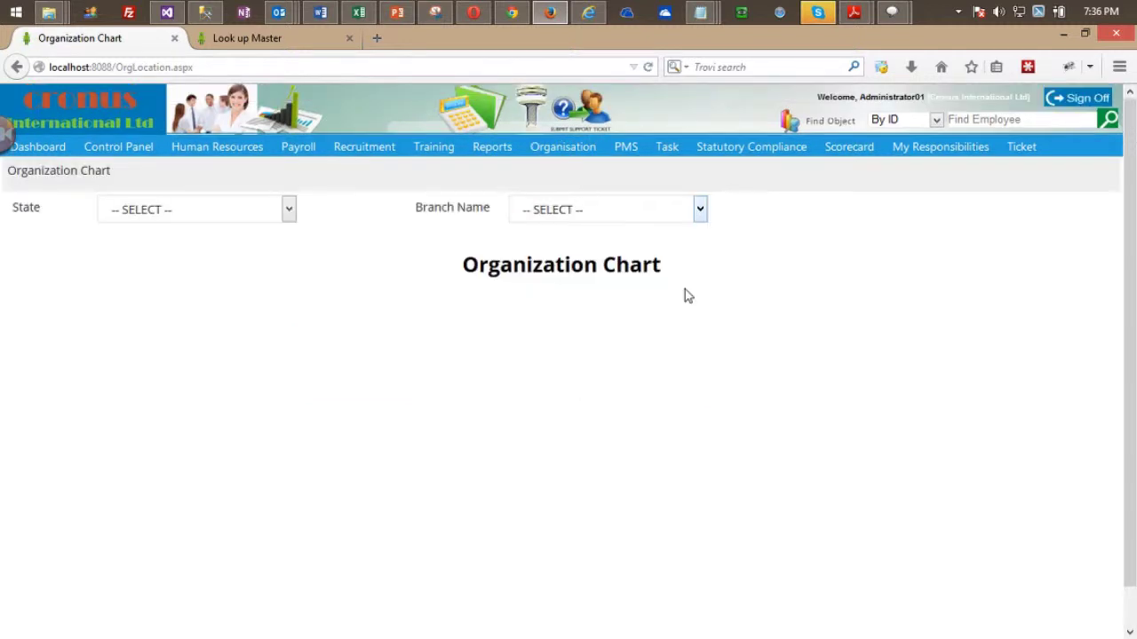
click(244, 212)
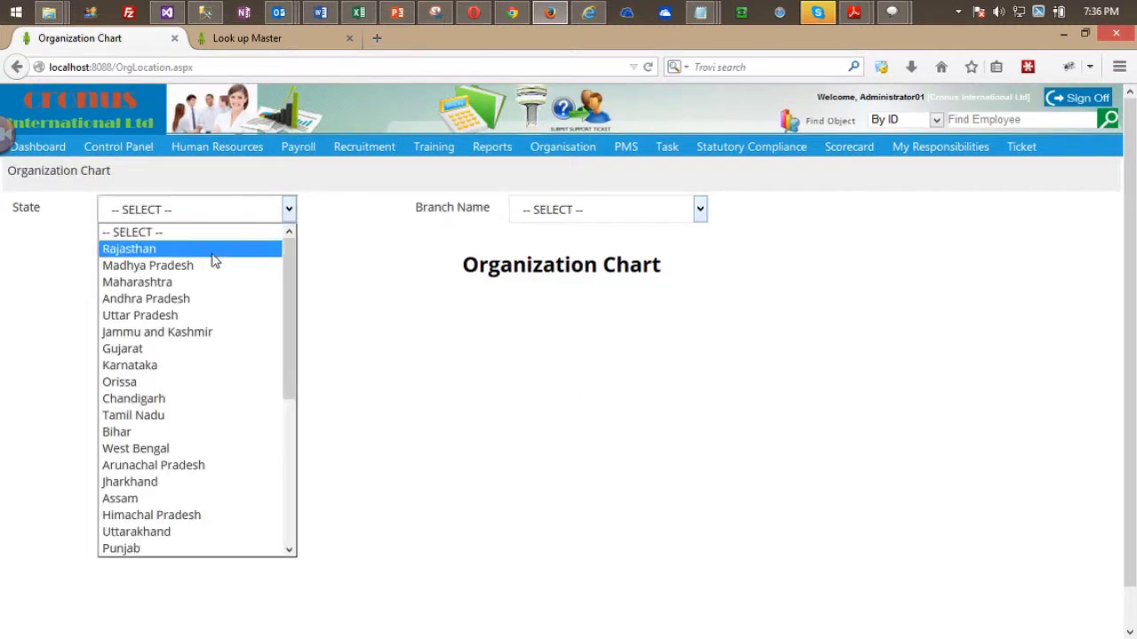
click(183, 352)
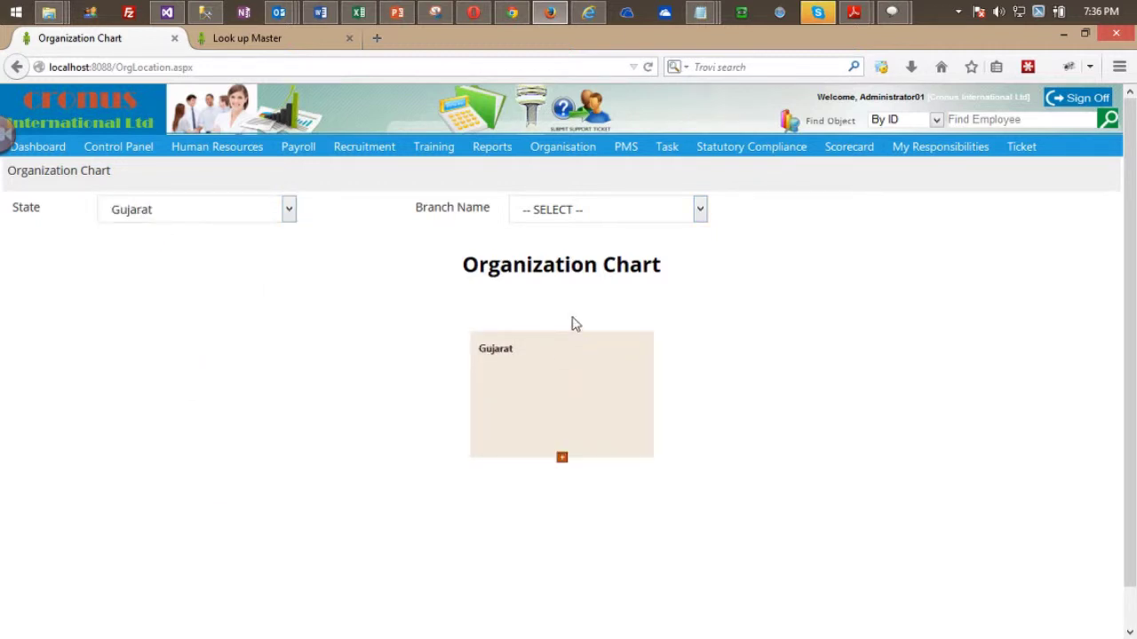
click(604, 214)
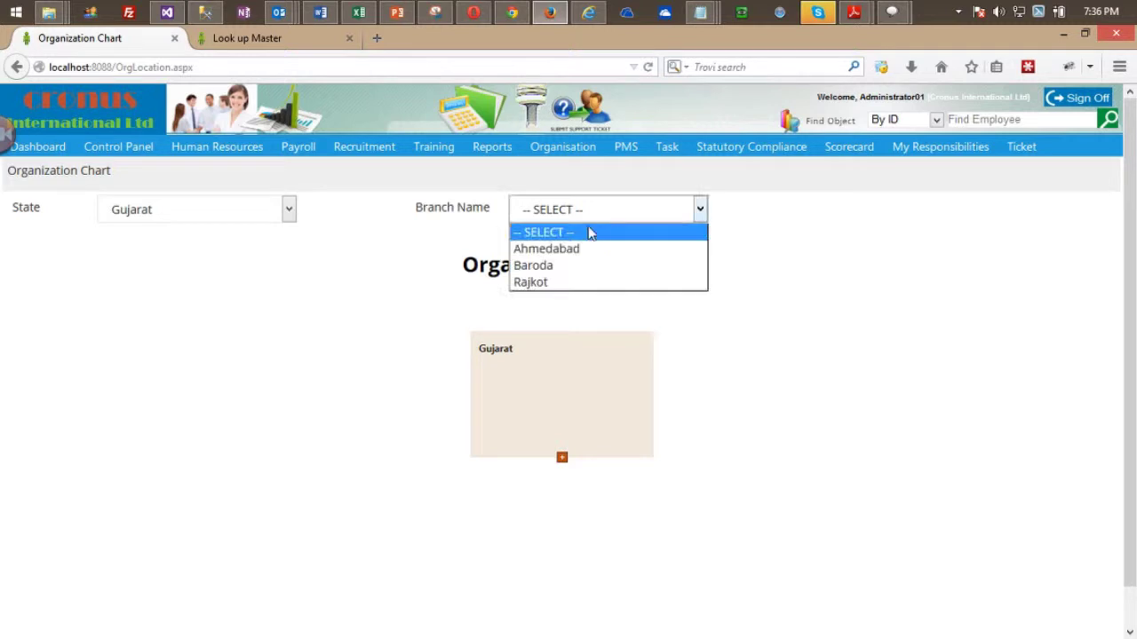
click(532, 250)
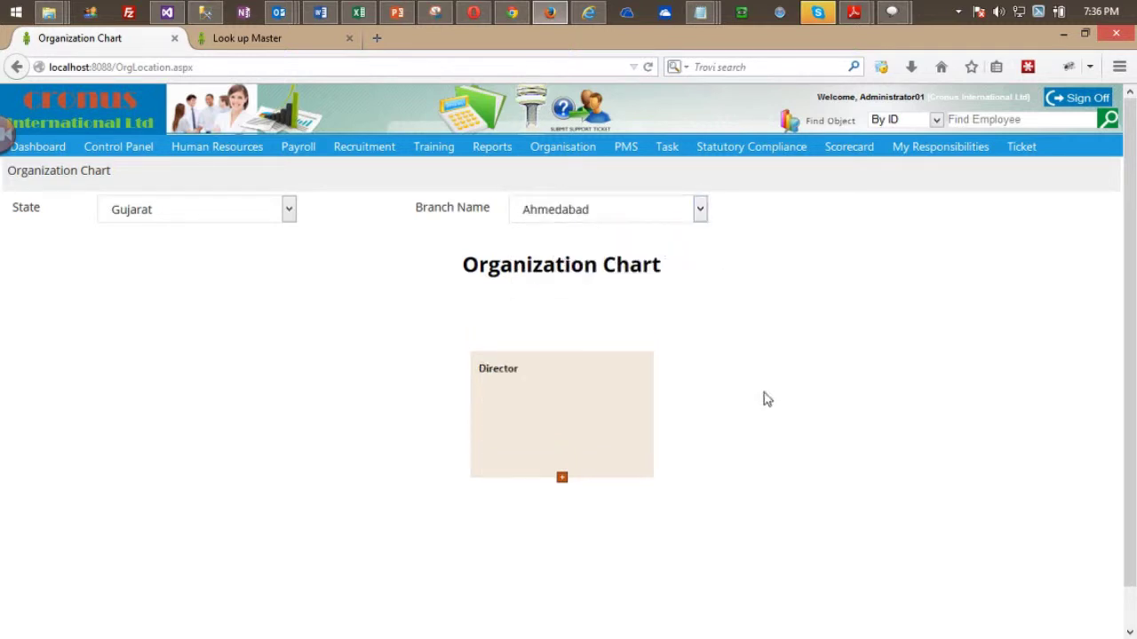
Expand the Director and Manager Production nodes of the Ahmedabad chart and examine the managers level.
click(562, 481)
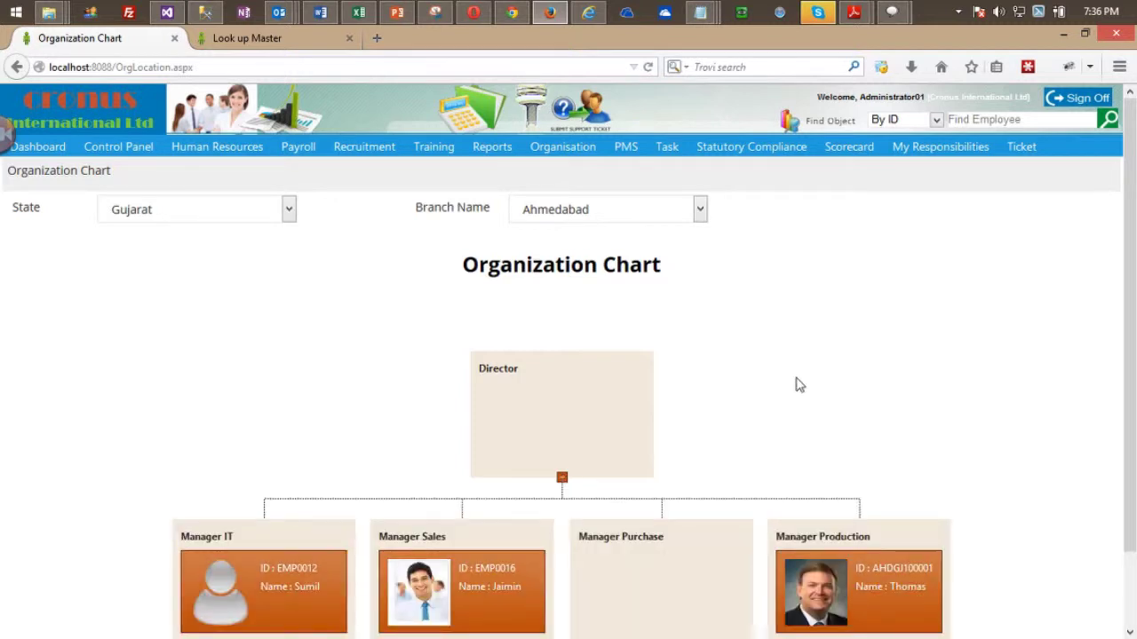
scroll(793, 385, down, 2)
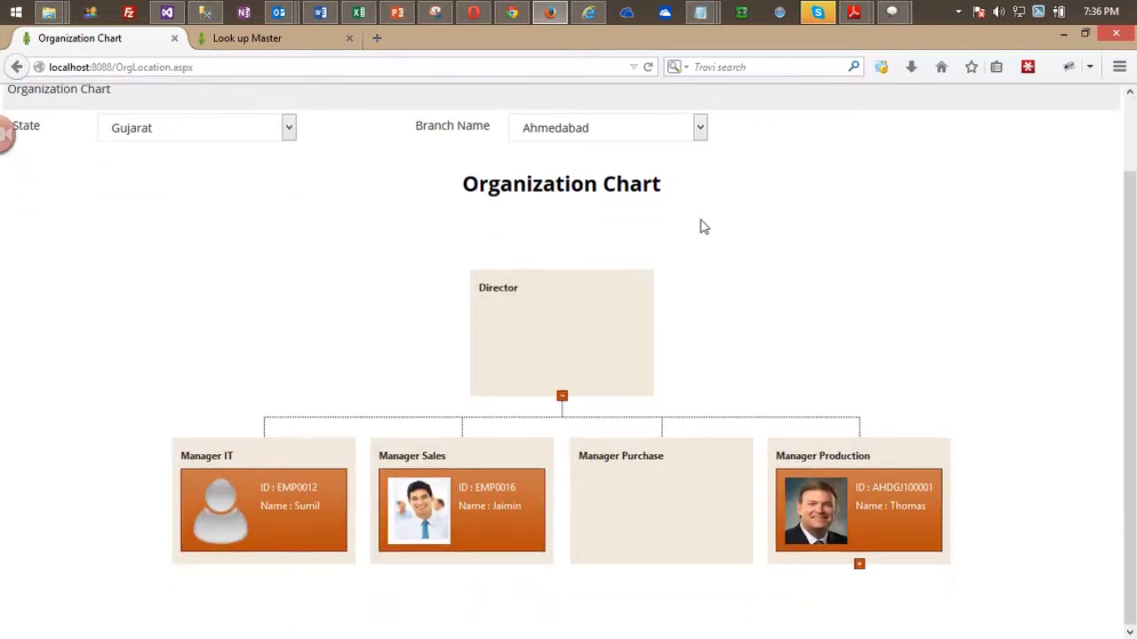
double_click(519, 293)
click(606, 322)
click(858, 565)
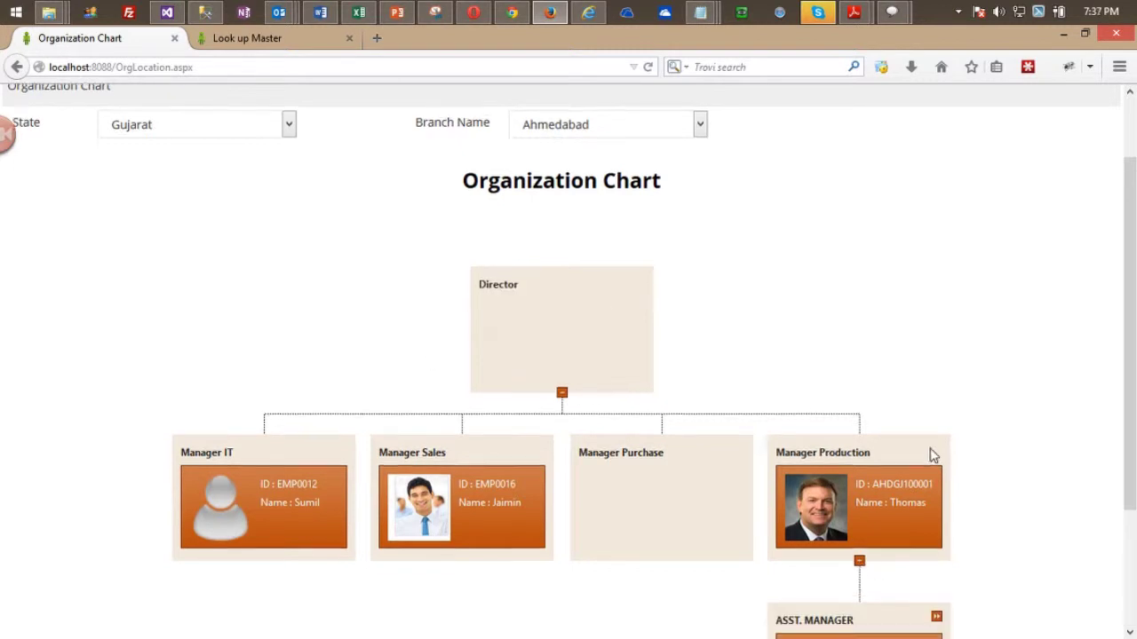
scroll(607, 258, down, 3)
drag(602, 293, 675, 297)
click(677, 299)
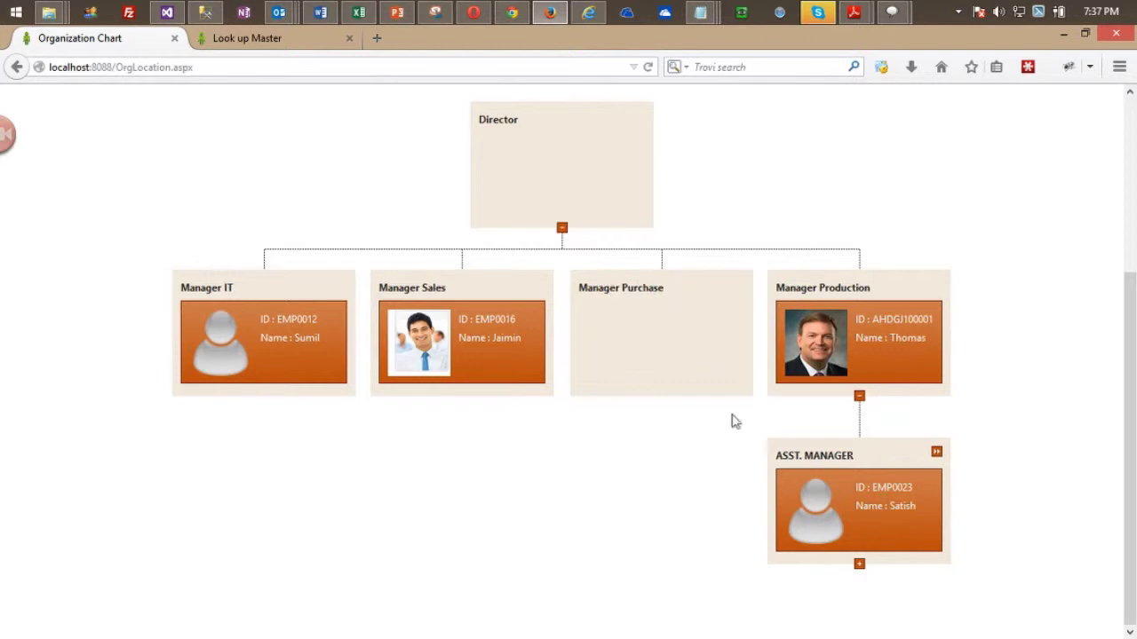
Show all employees in the ASST. MANAGER group and expand the level beneath it.
click(937, 452)
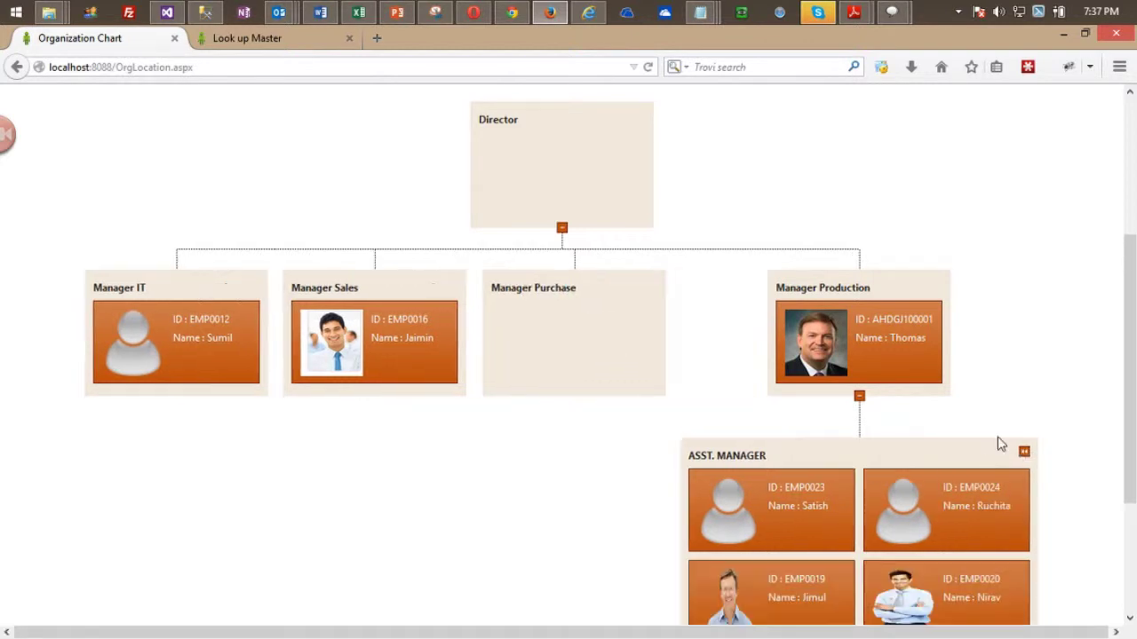
scroll(992, 416, down, 3)
click(859, 552)
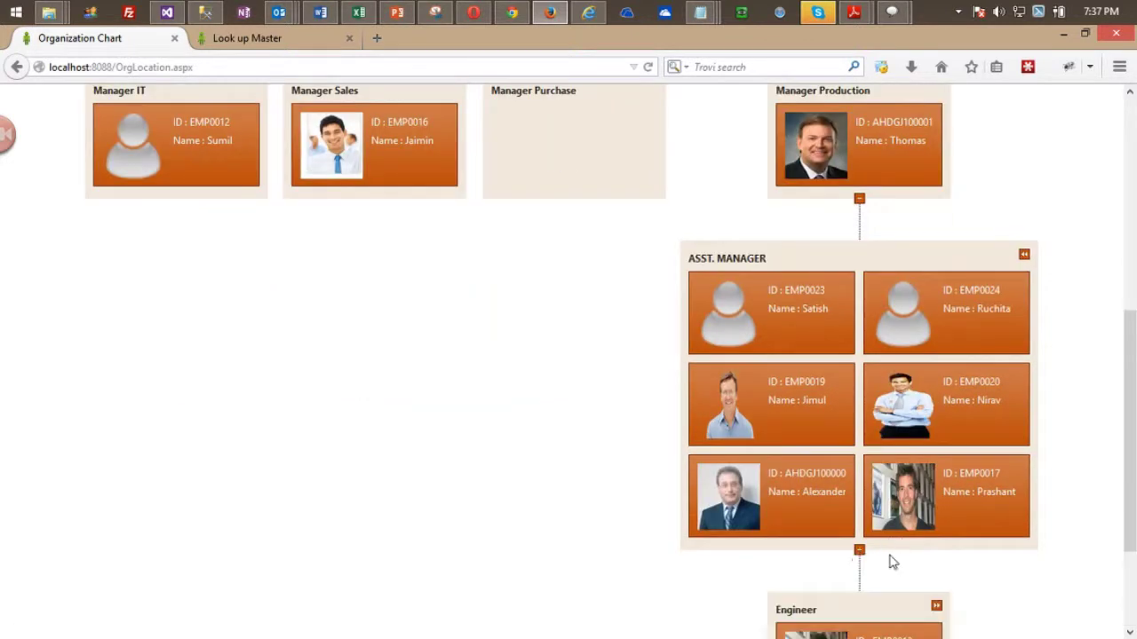
scroll(885, 493, down, 3)
Reset the branch name to the unselected option and highlight the Manager IT employee's ID in the chart.
scroll(886, 477, up, 7)
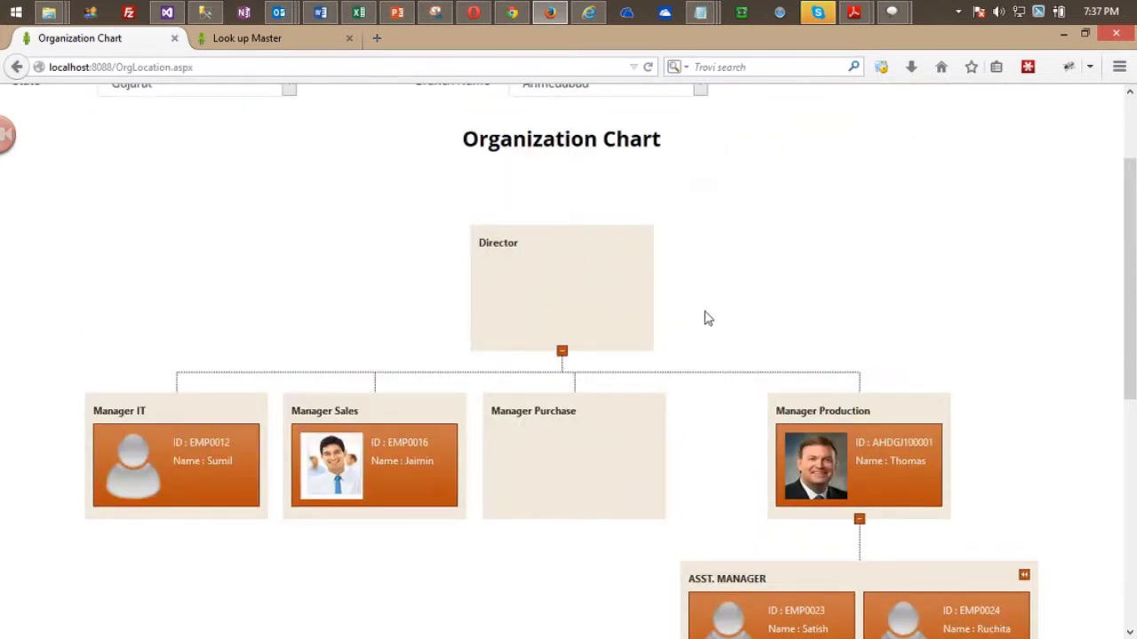
scroll(706, 320, up, 2)
click(567, 176)
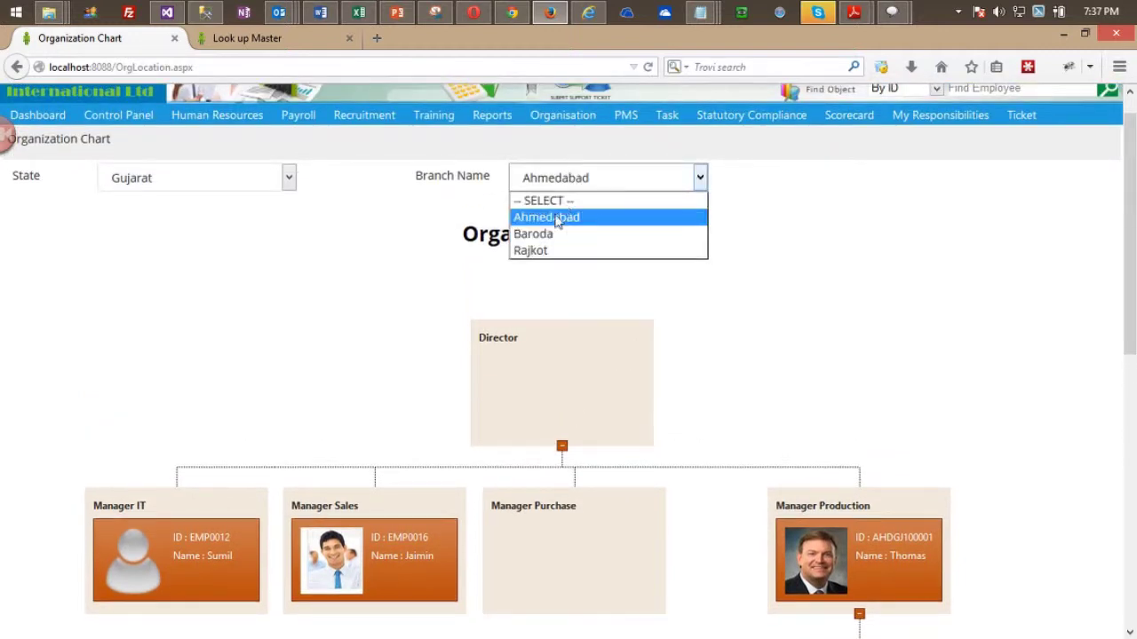
click(546, 200)
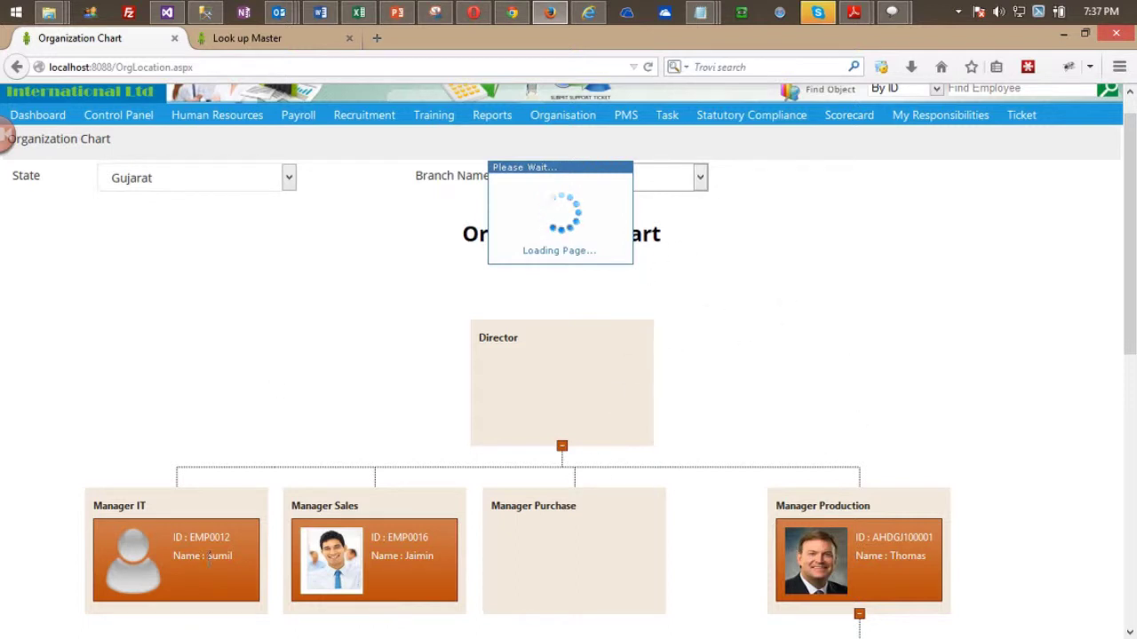
drag(189, 537, 231, 537)
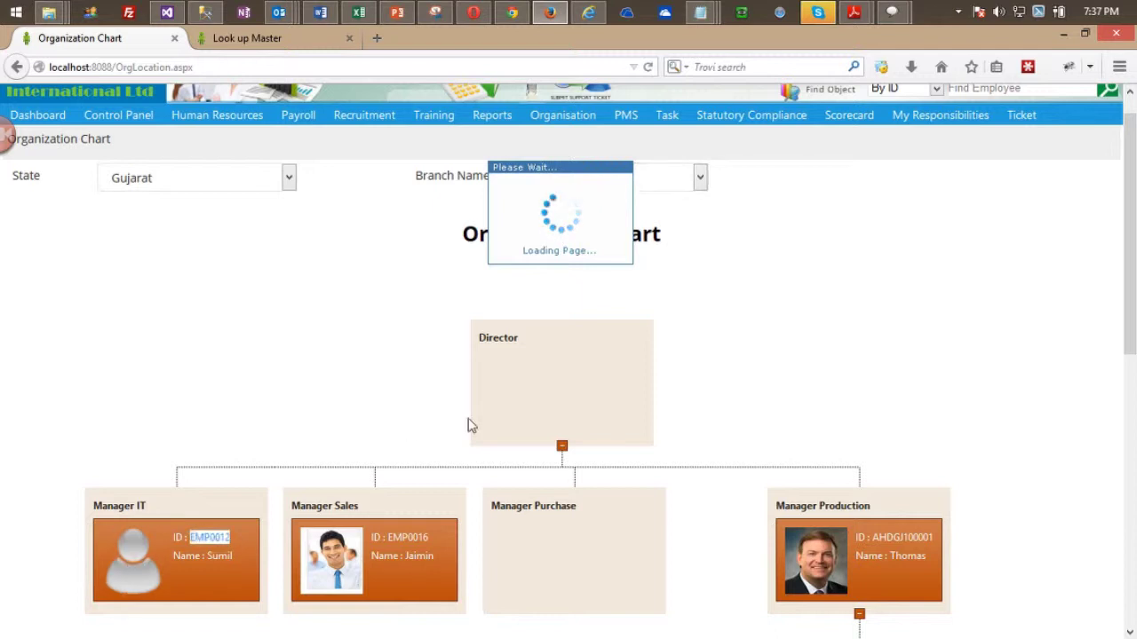
click(700, 190)
Reload the location-wise chart page and minimize the Visual Studio window.
click(444, 60)
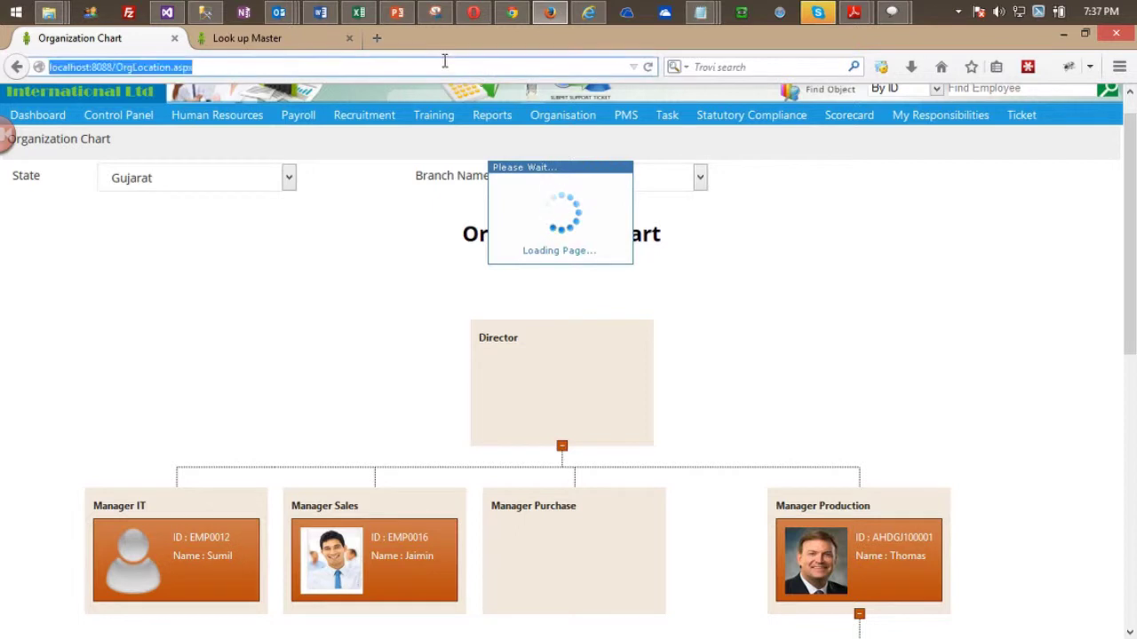
key(Return)
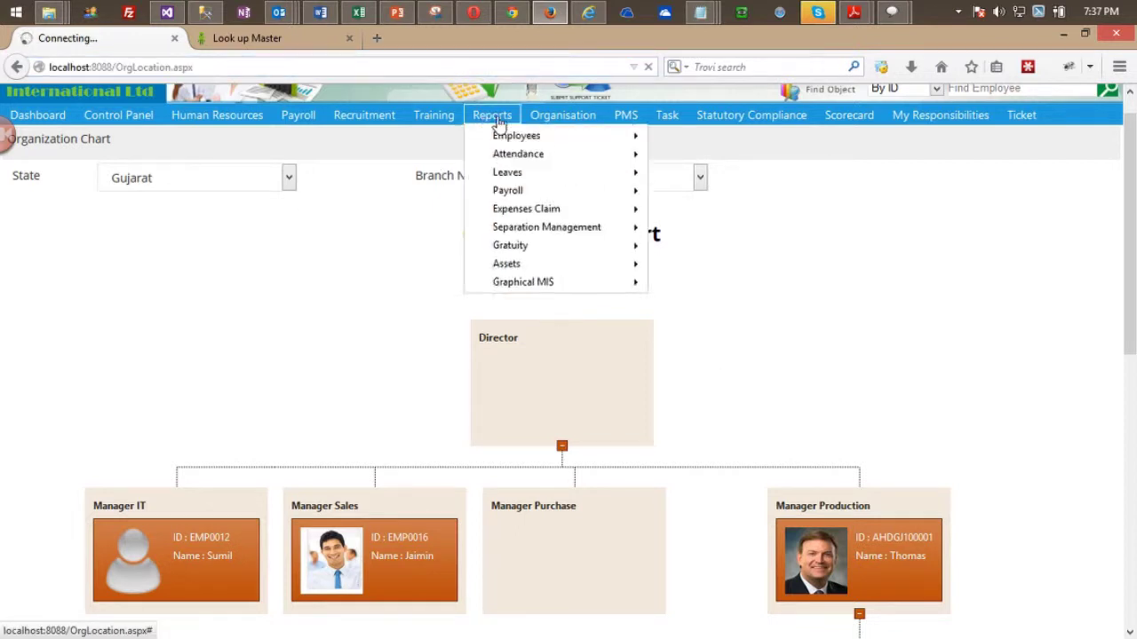
mouse_move(563, 115)
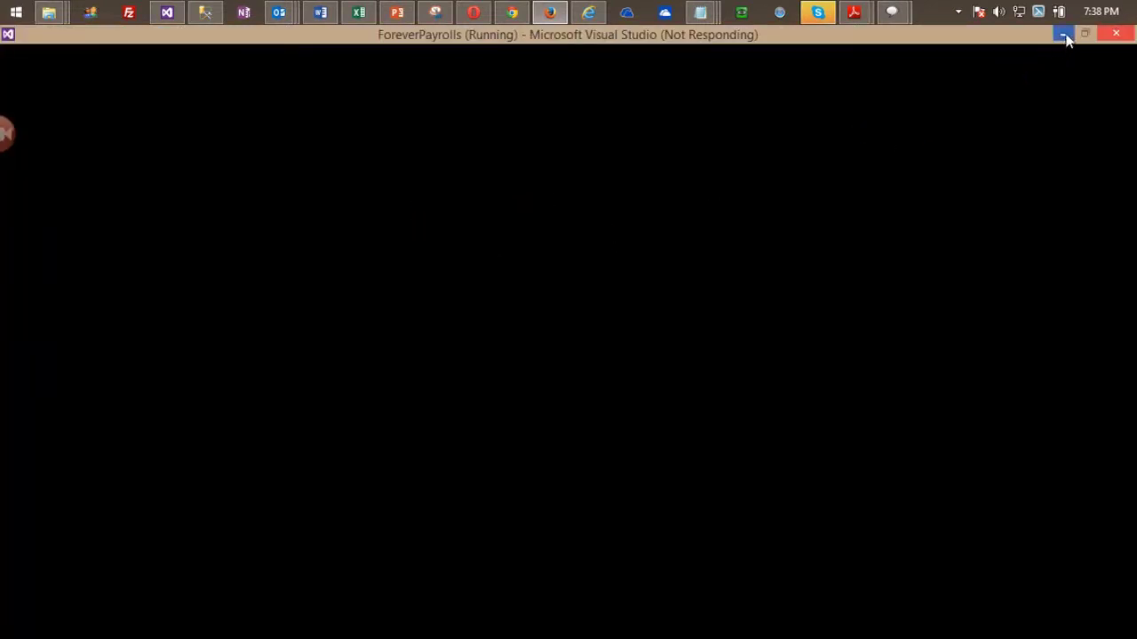
click(1067, 38)
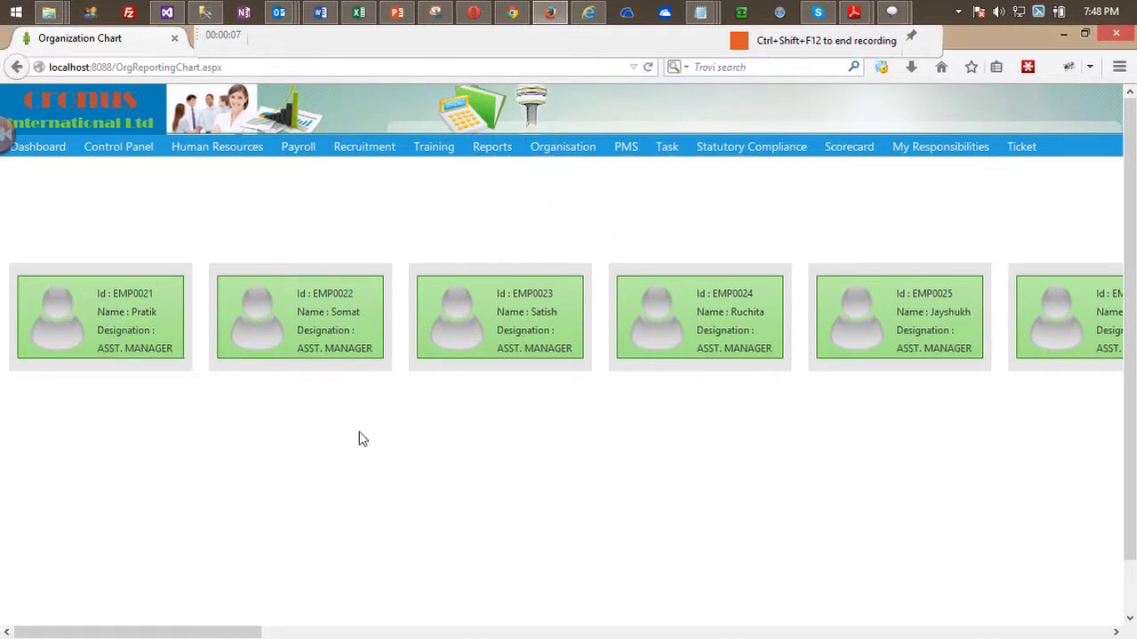
Look across the employees in the hierarchical chart and open the employee master list under Human Resources.
drag(193, 629, 656, 636)
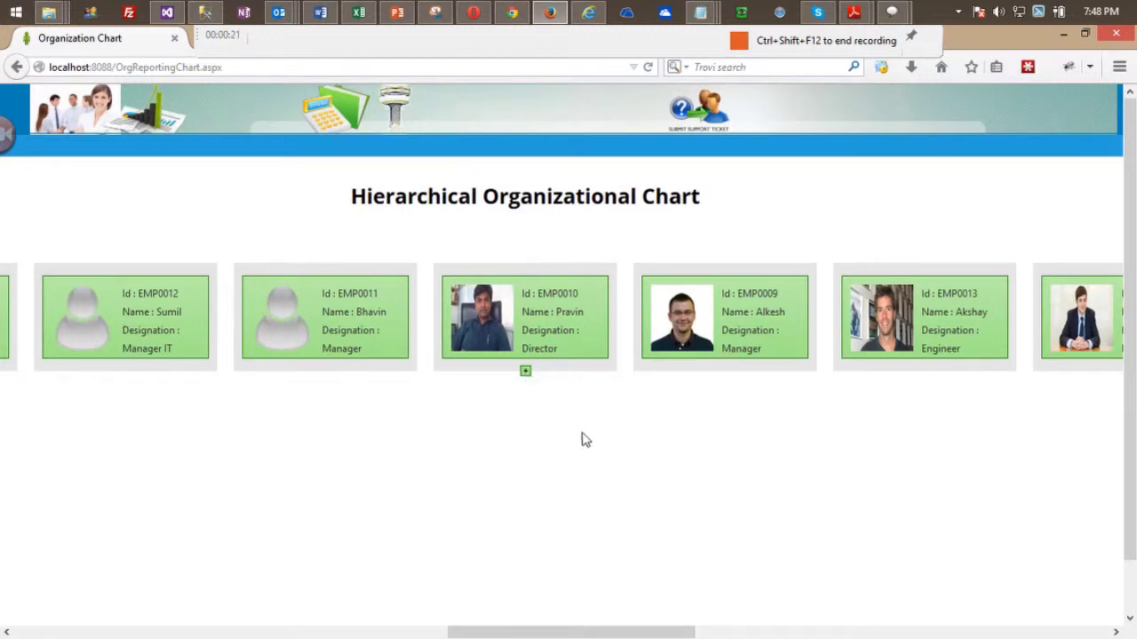
drag(511, 634, 100, 491)
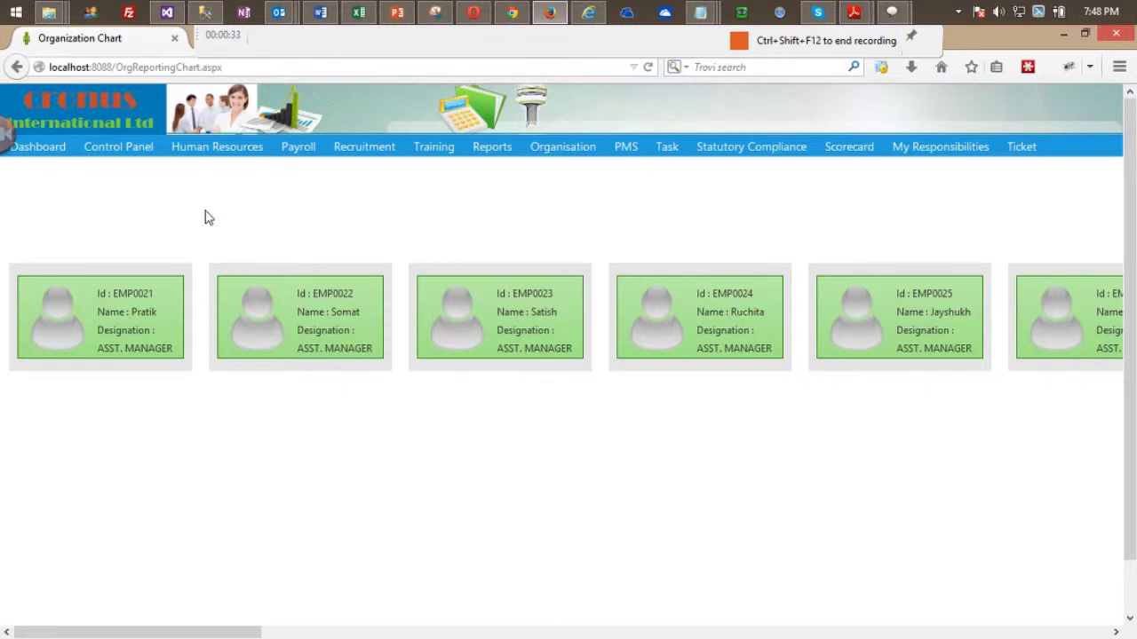
mouse_move(217, 149)
mouse_move(270, 169)
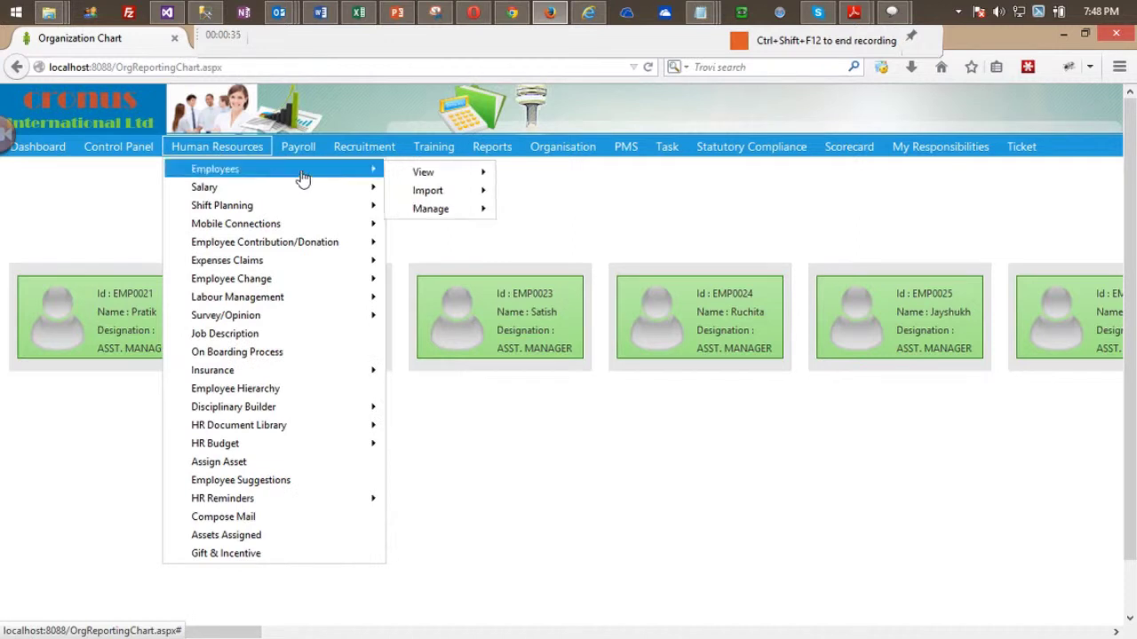
mouse_move(444, 173)
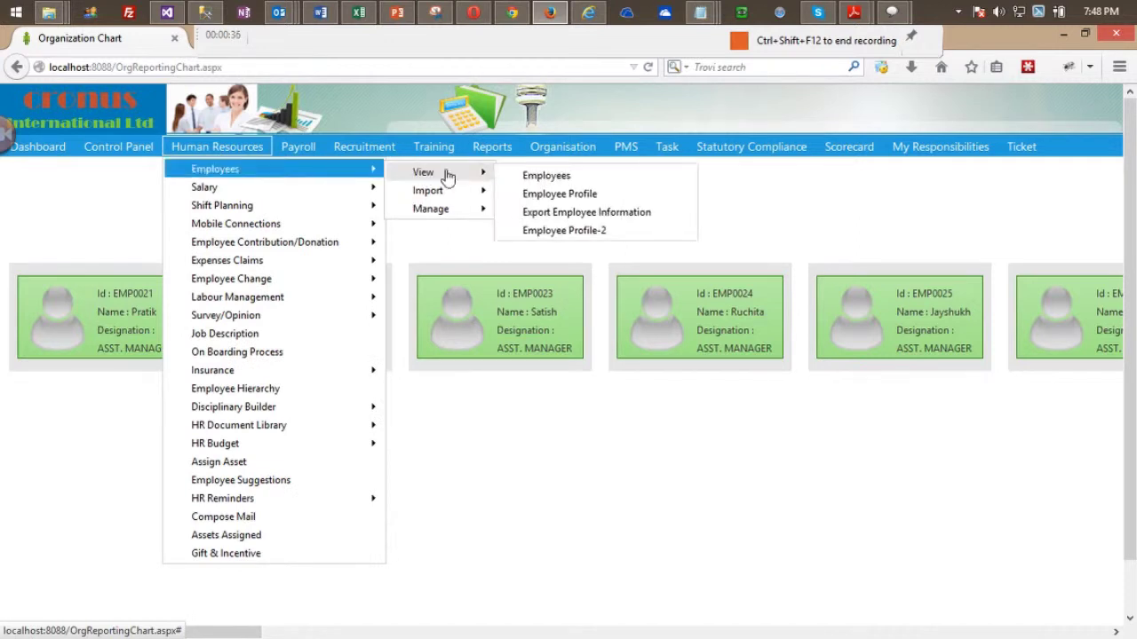
click(556, 180)
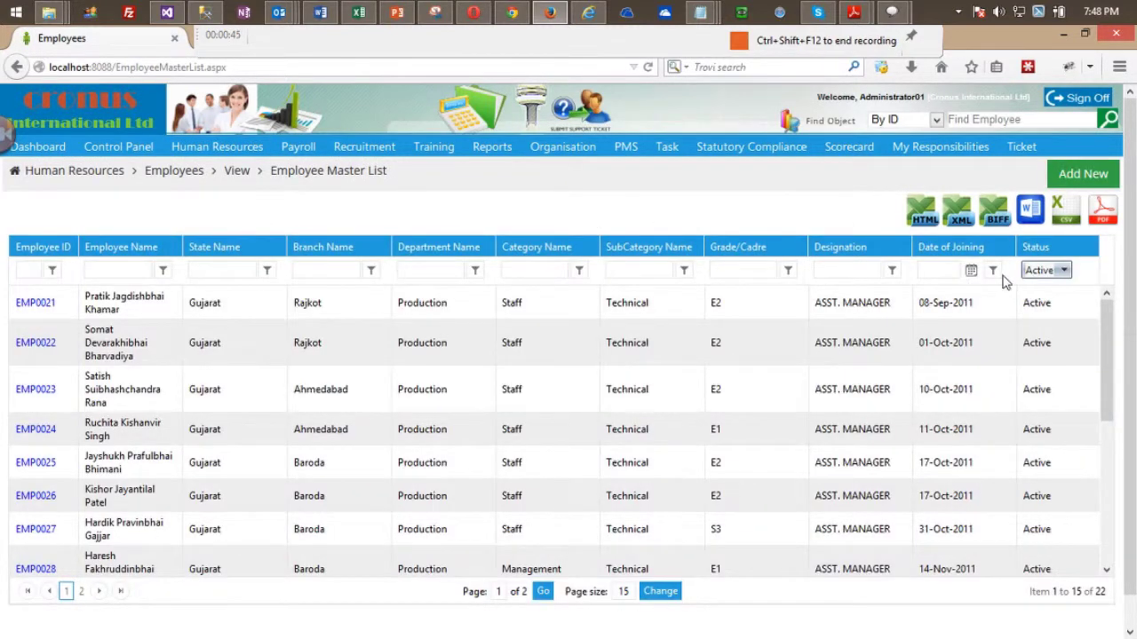
Export the employee list in BIFF Excel format, open it in Microsoft Excel and minimize the unrelated keyword workbook.
click(990, 217)
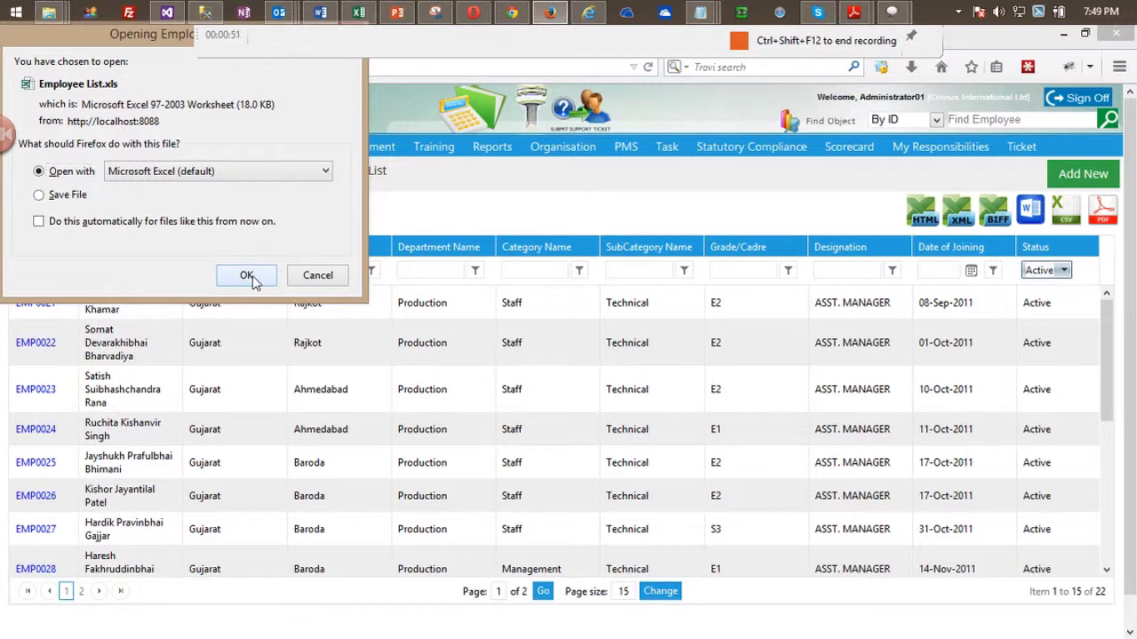
click(248, 276)
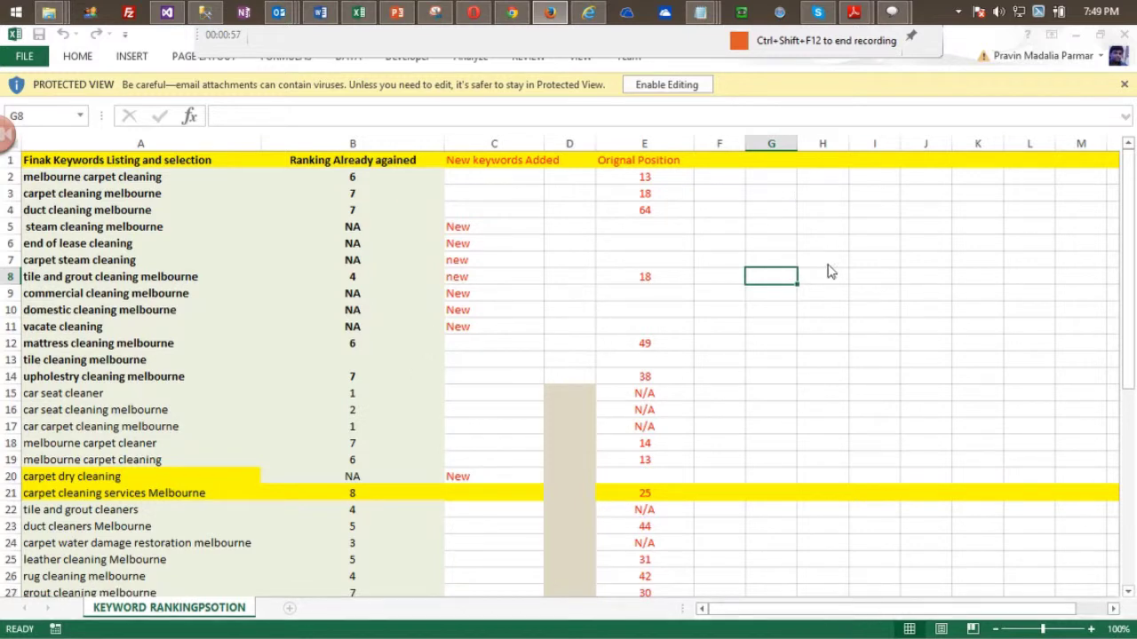
click(1076, 36)
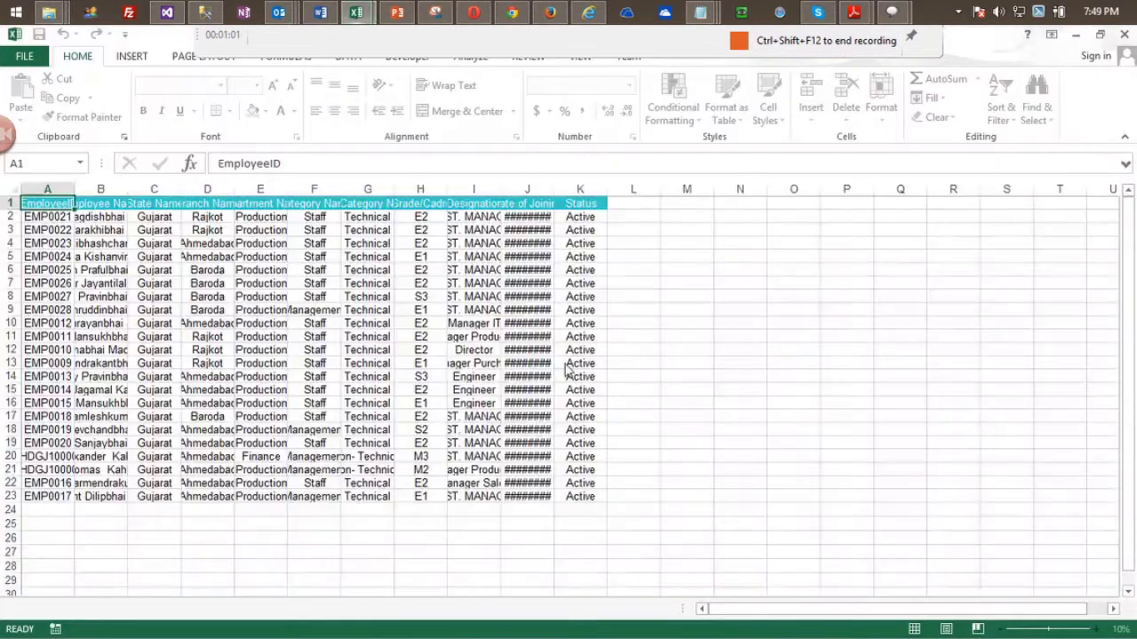
Autofit the widths of all columns in the Employee List sheet.
click(378, 271)
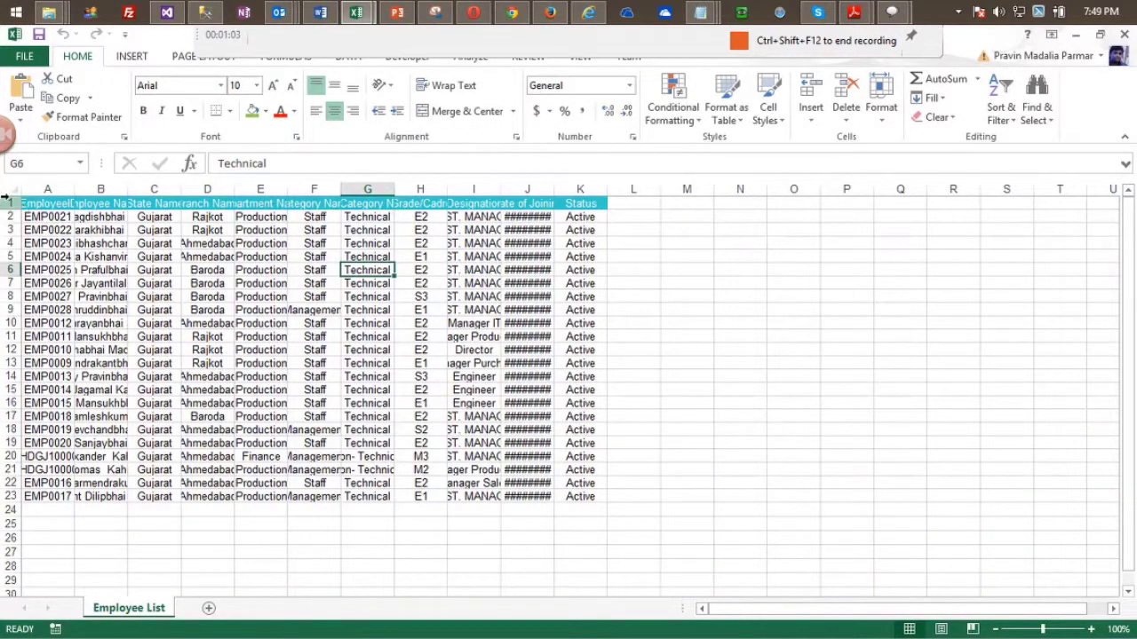
click(13, 186)
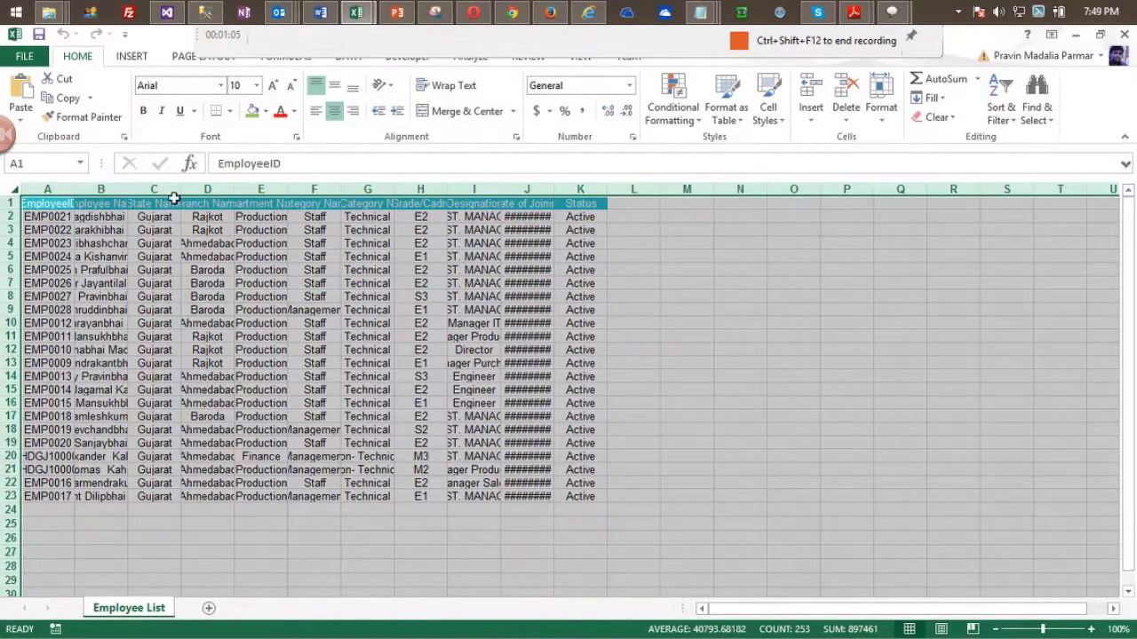
double_click(176, 195)
click(592, 297)
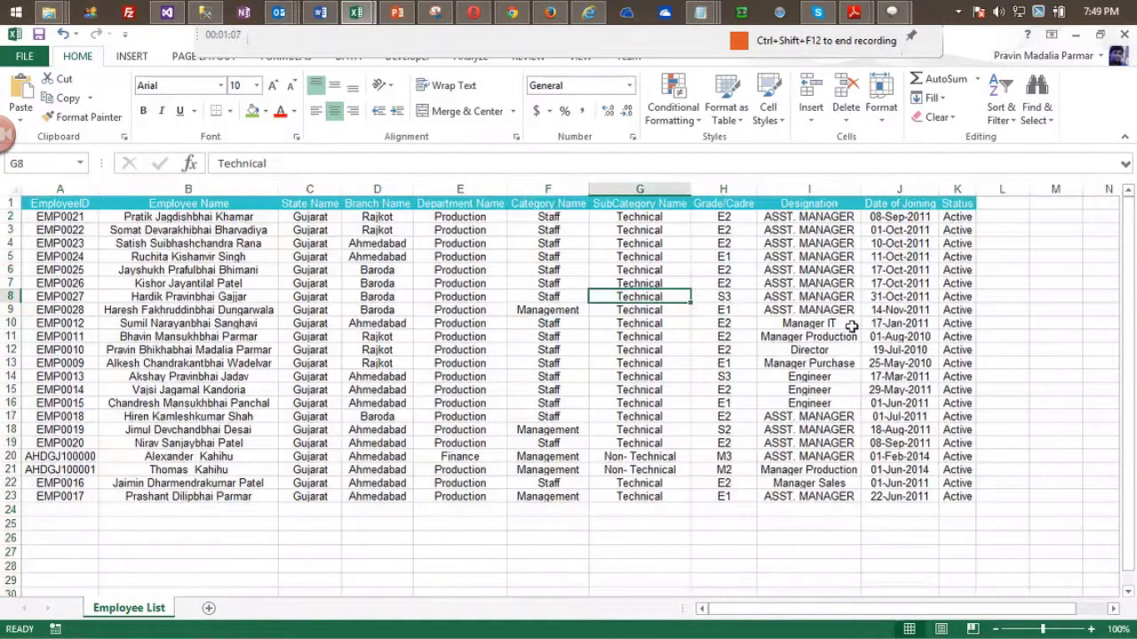
Locate the Director entry in the Designation column and follow its row to the first empty column.
click(850, 326)
key(Down)
key(Down)
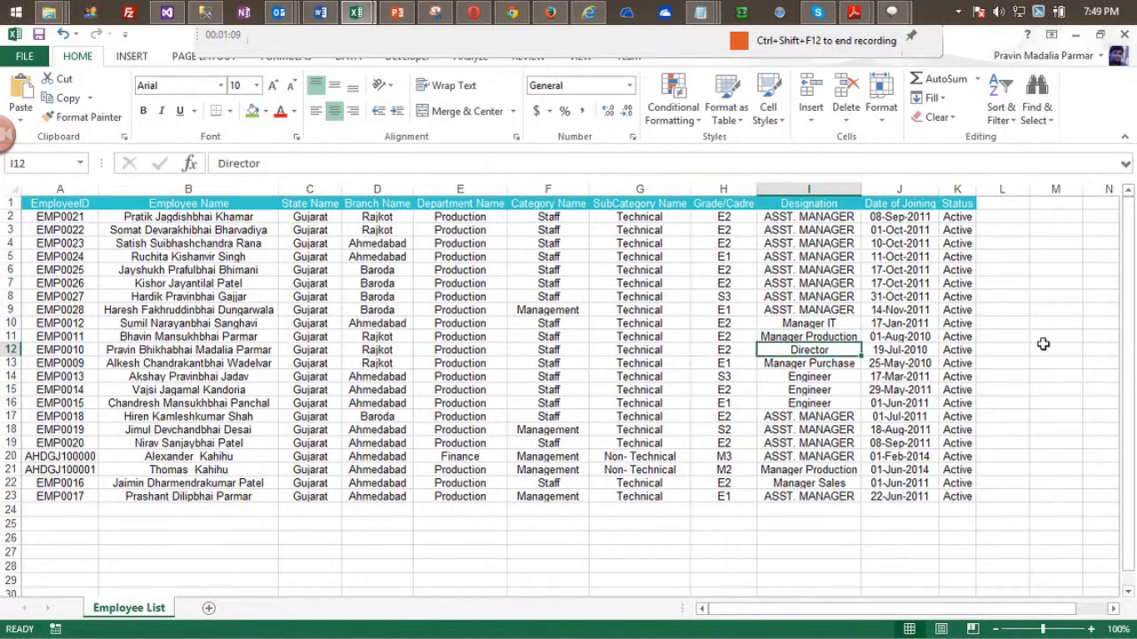
key(Right)
key(Right)
key(Right)
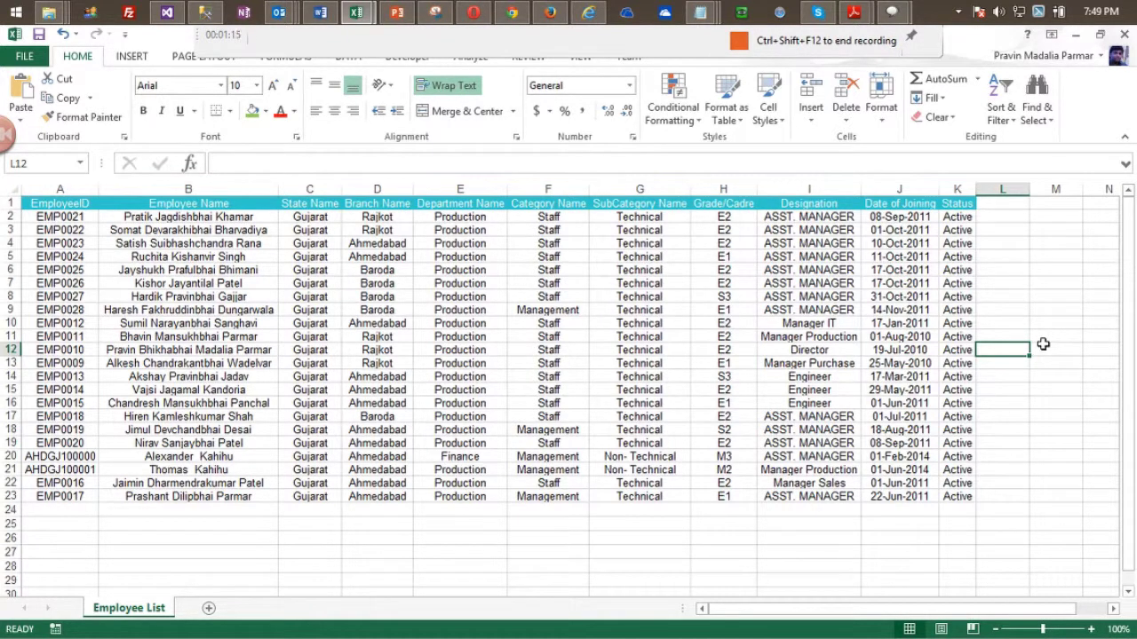
Insert a column before EmployeeID and place a copy of the EmployeeID column in the new column A.
click(79, 188)
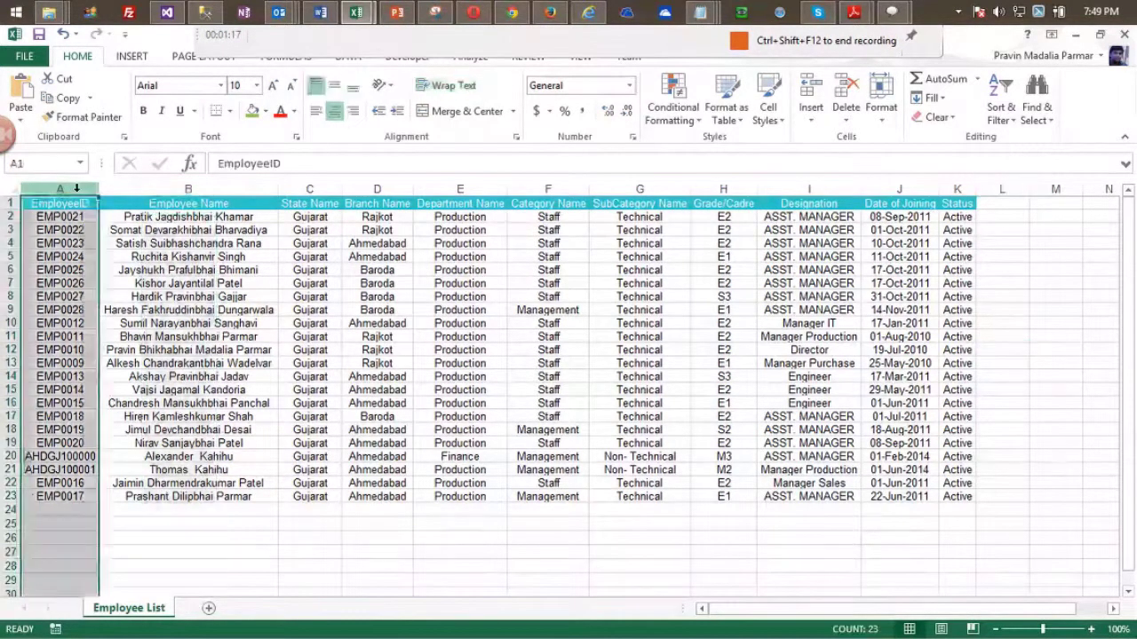
right_click(78, 189)
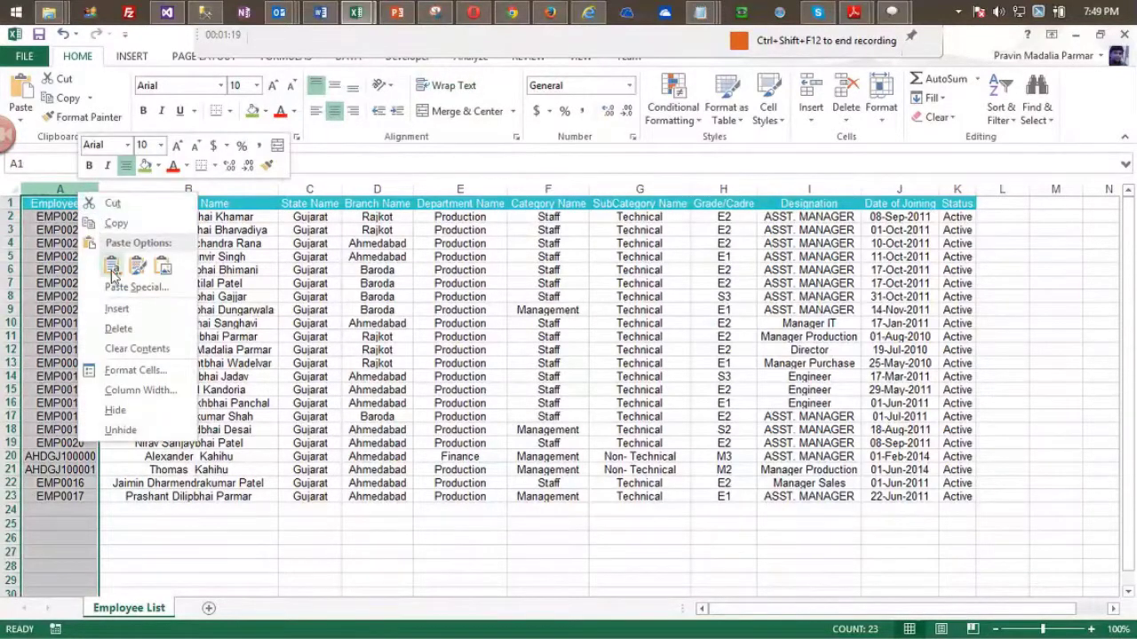
click(149, 308)
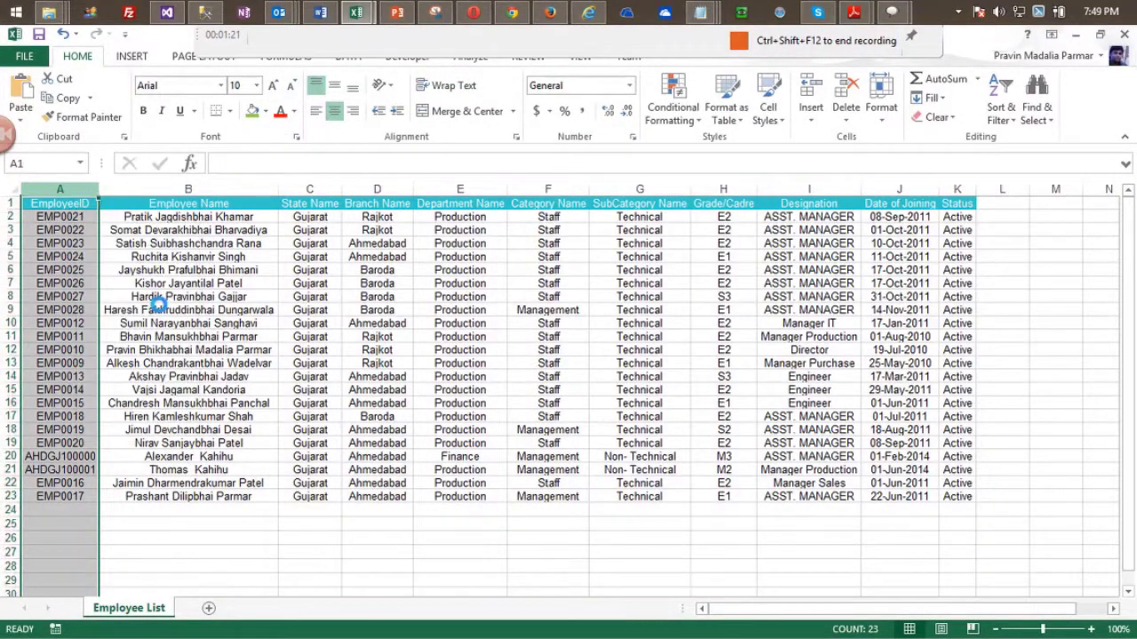
click(114, 188)
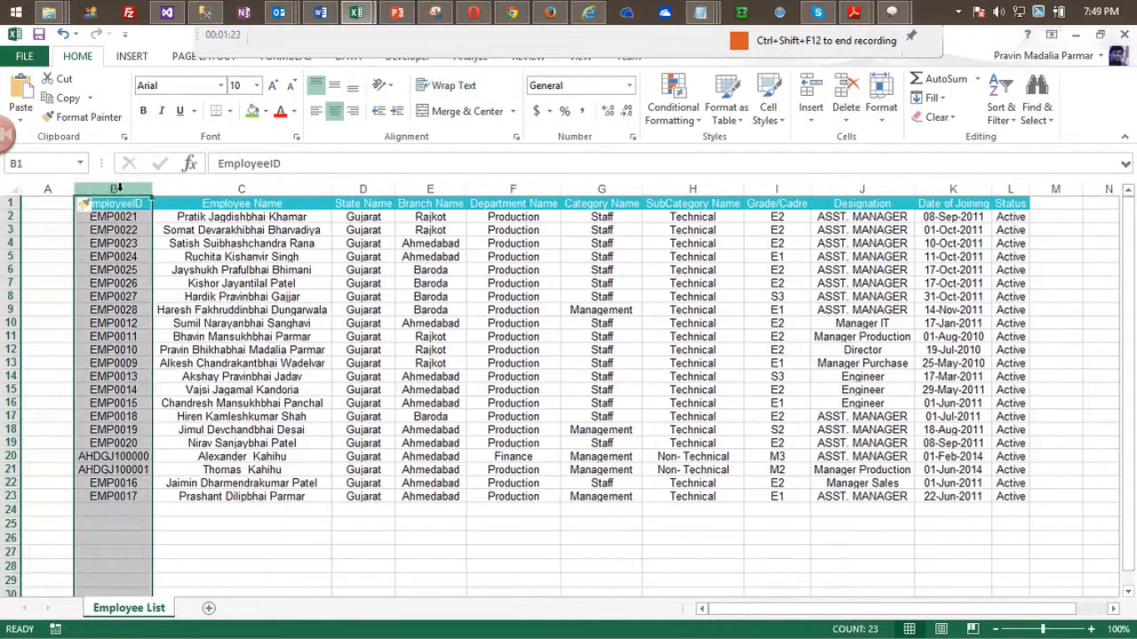
key(ctrl+x)
click(47, 188)
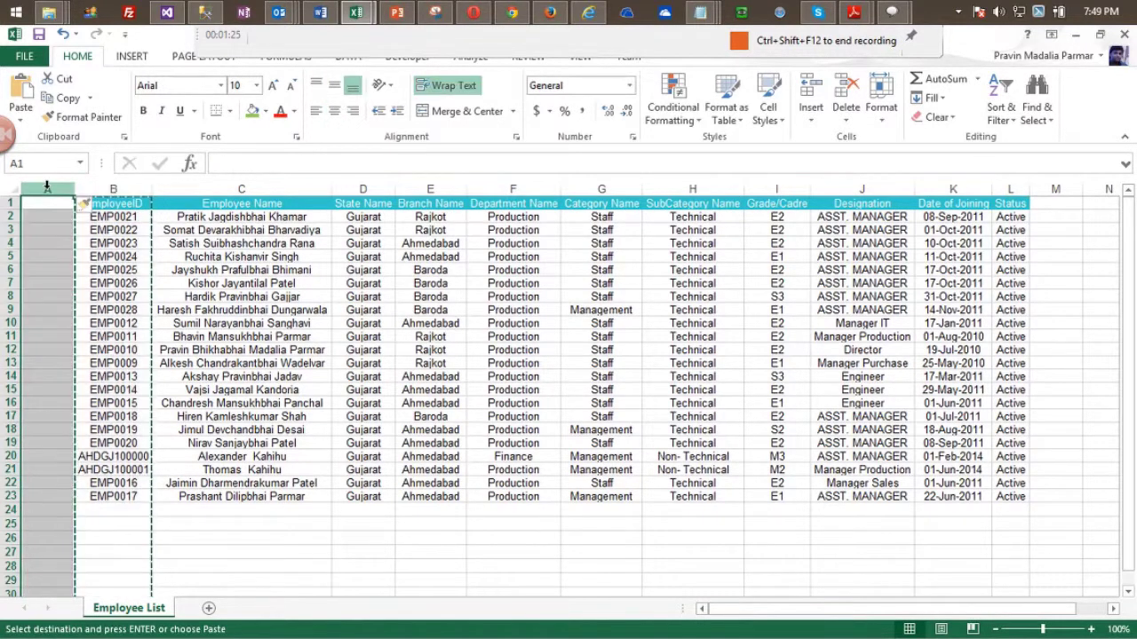
key(ctrl+v)
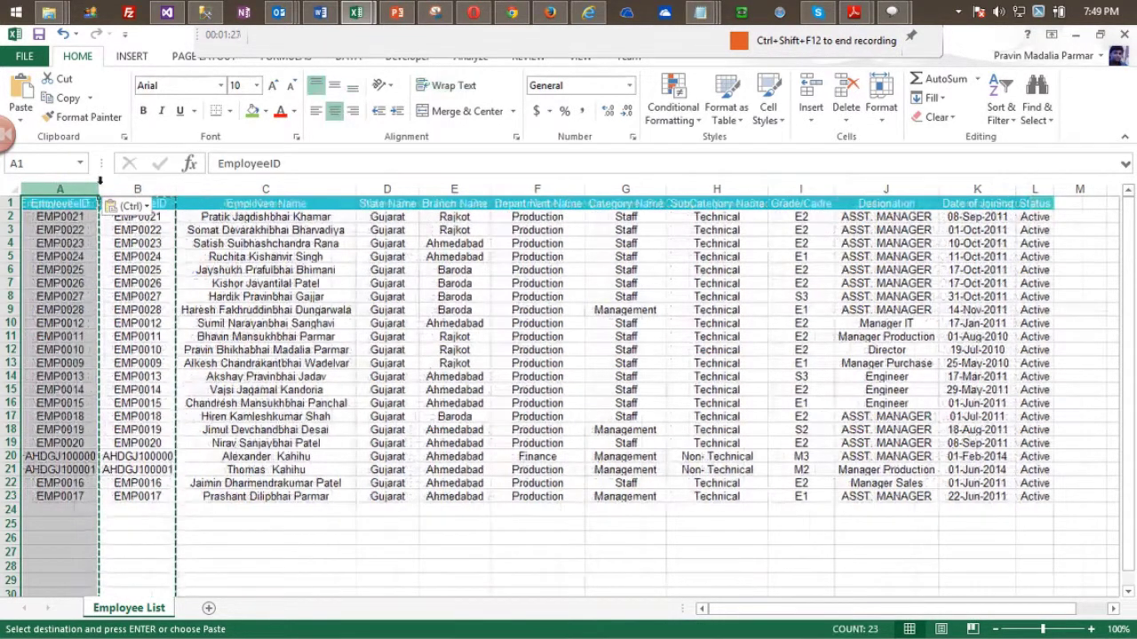
Fill the duplicated EmployeeID column A with green.
click(252, 111)
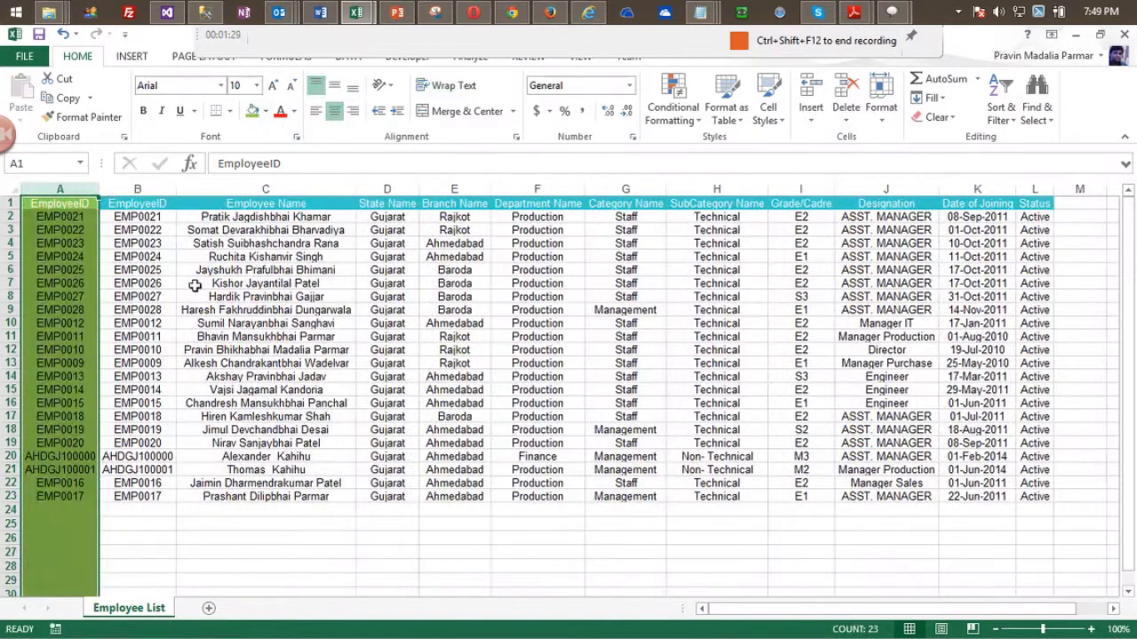
click(265, 257)
click(72, 282)
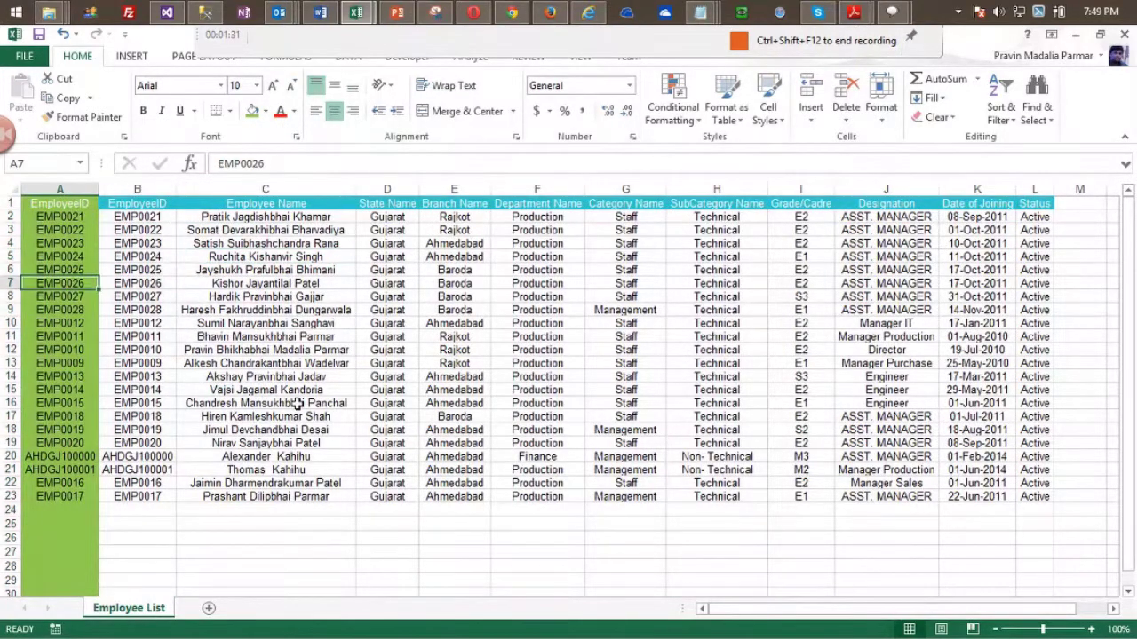
Clear the employee IDs above the Director's row in the green column, cells A2 to A11.
key(Right)
key(Right)
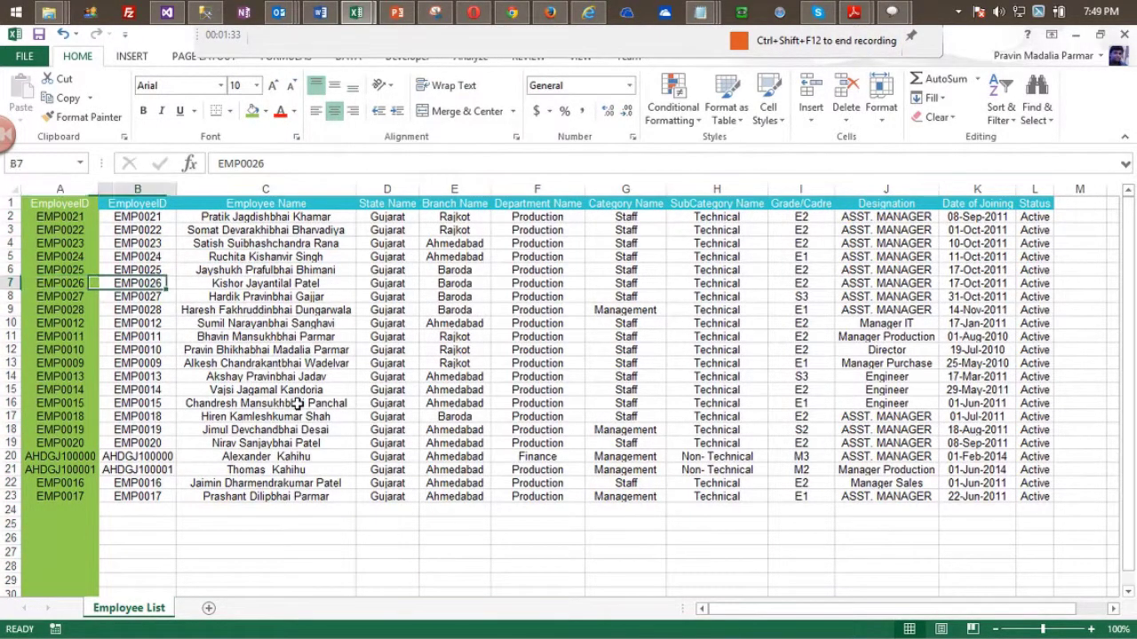
key(Down)
key(Down)
key(Down)
key(Down)
key(Down)
key(Left)
key(Left)
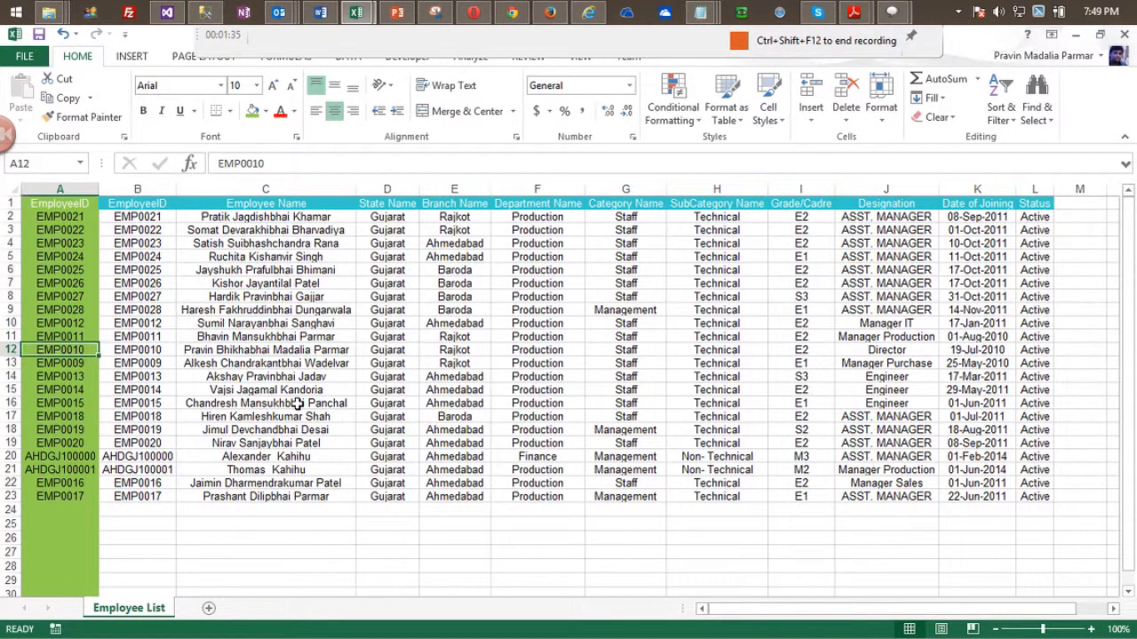
key(Up)
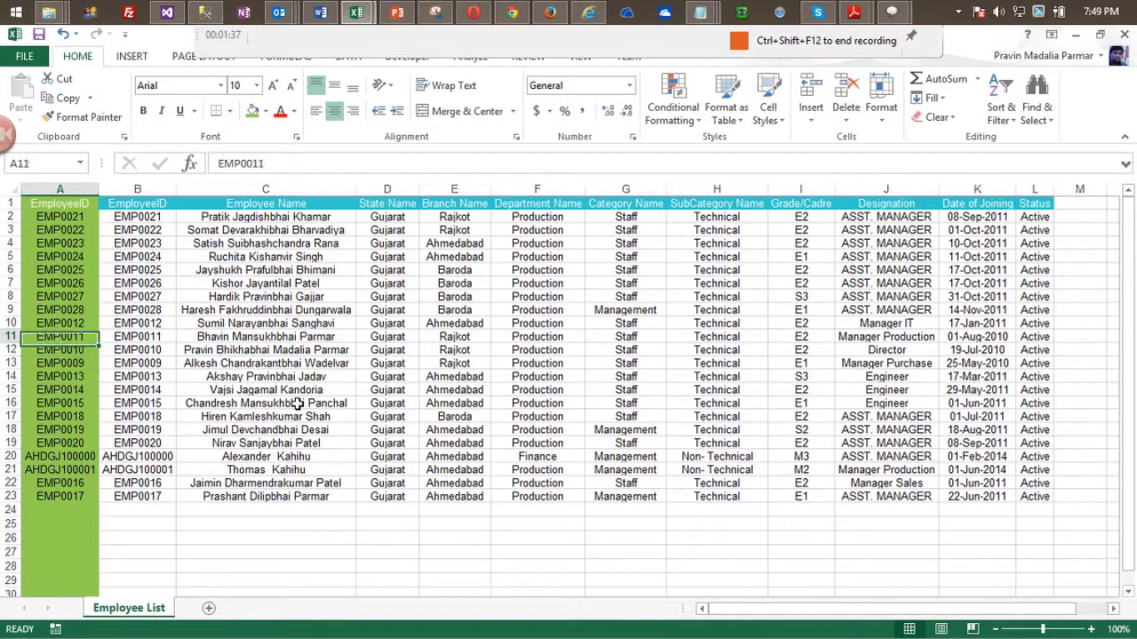
key(shift+Up)
key(shift+Up)
key(shift+Up)
key(shift+Up)
key(shift+Up)
key(shift+Up)
key(shift+Up)
key(shift+Up)
key(shift+Up)
key(shift+Up)
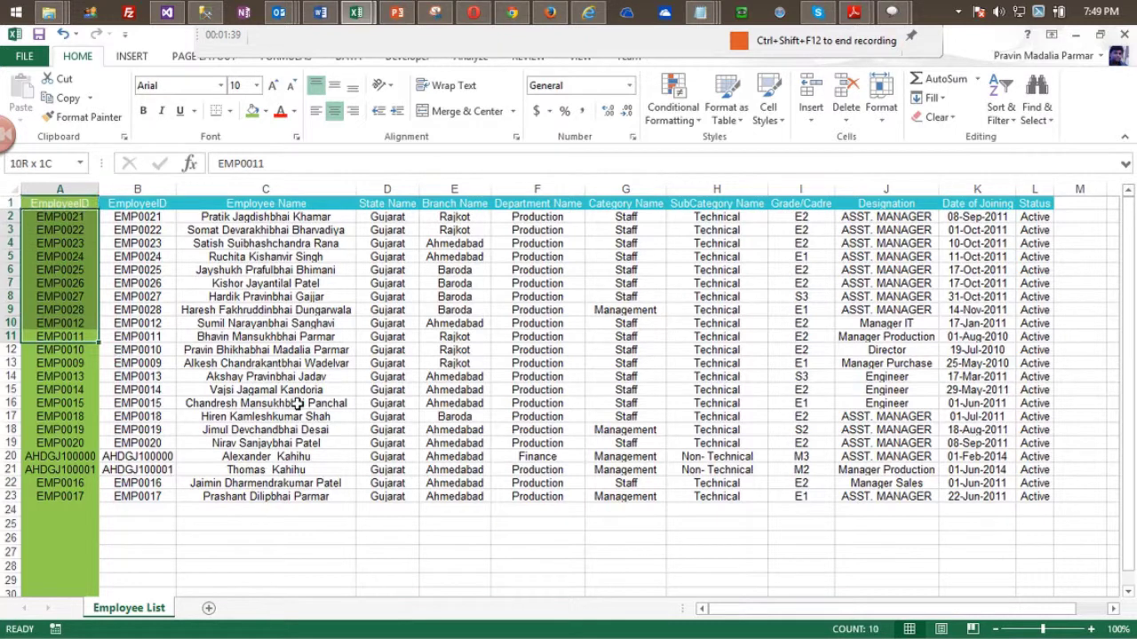
key(Delete)
Clear the employee IDs below the Director's row in the green column, cells A13 to A23.
key(Down)
key(Down)
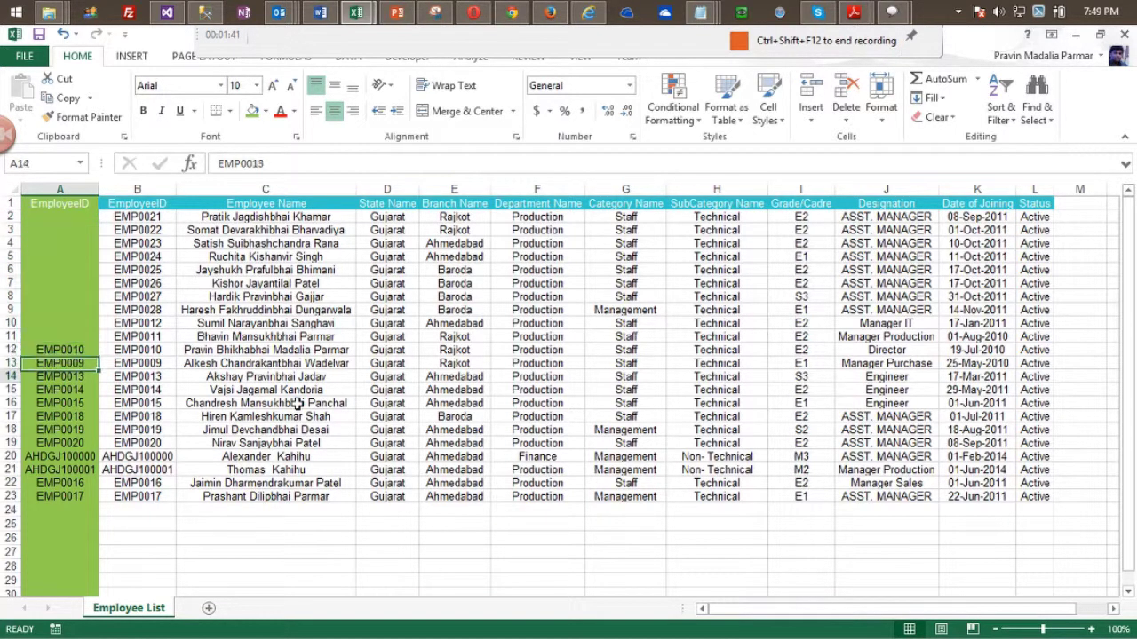
key(shift+Down)
key(shift+Down)
key(shift+Down)
key(shift+Down)
key(shift+Down)
key(shift+Down)
key(shift+Down)
key(shift+Down)
key(shift+Down)
key(shift+Down)
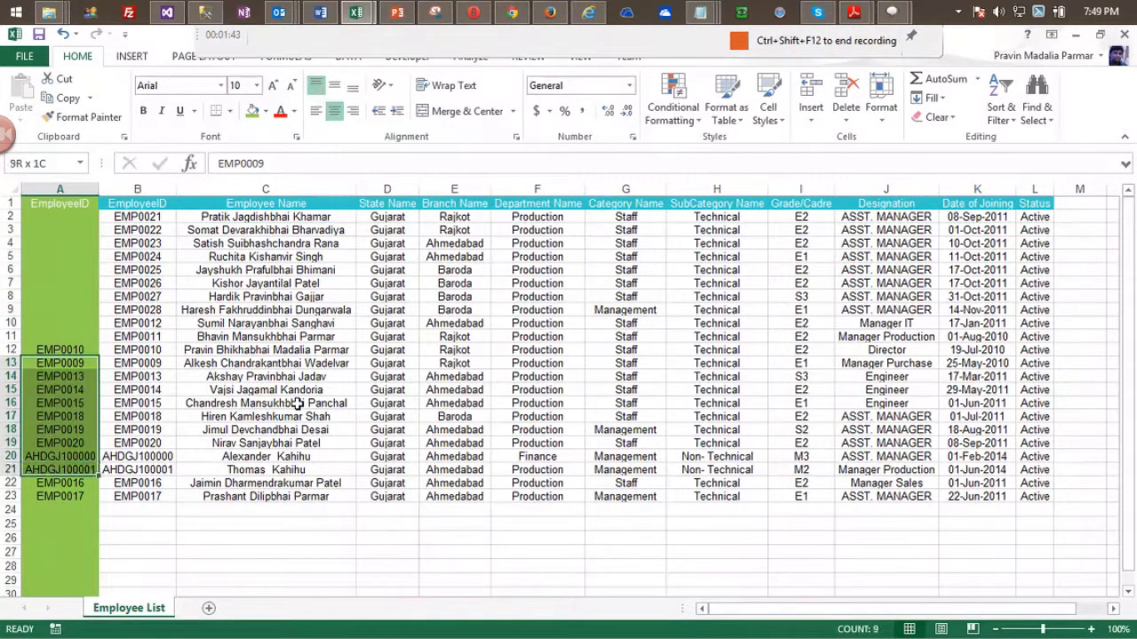
key(Delete)
key(Up)
key(Right)
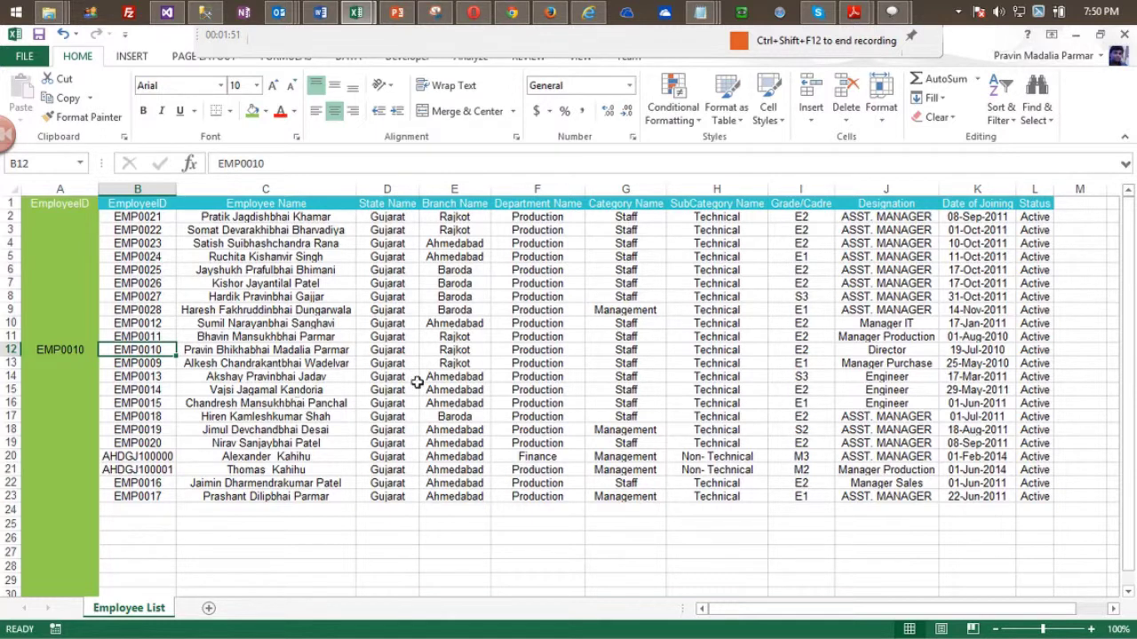
Cut the entire Designation column J.
click(885, 187)
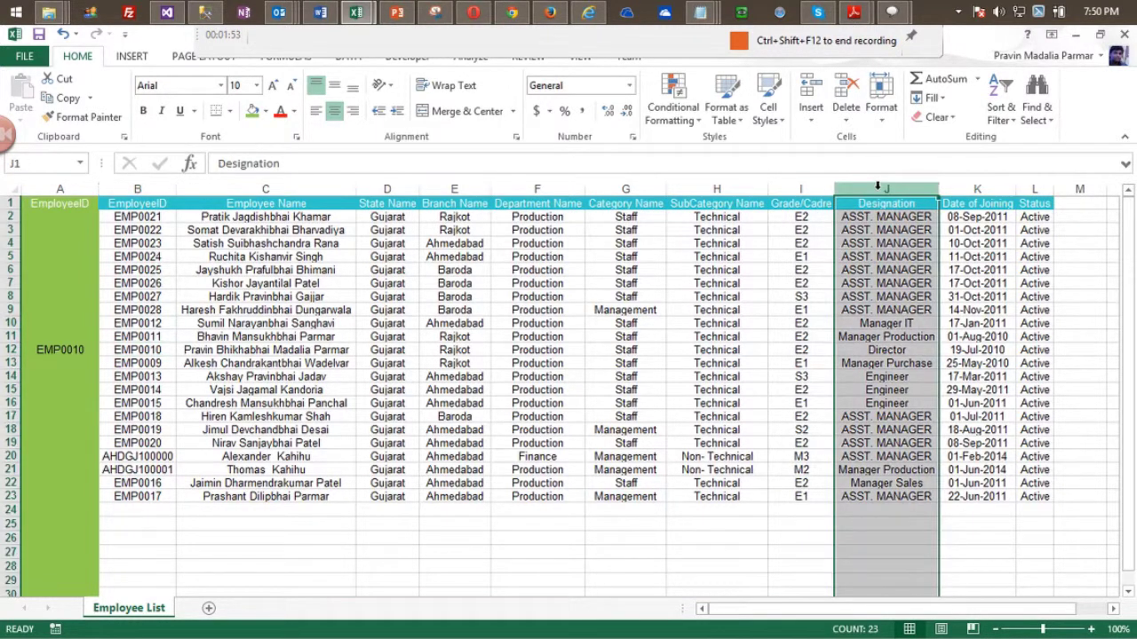
right_click(883, 190)
click(916, 220)
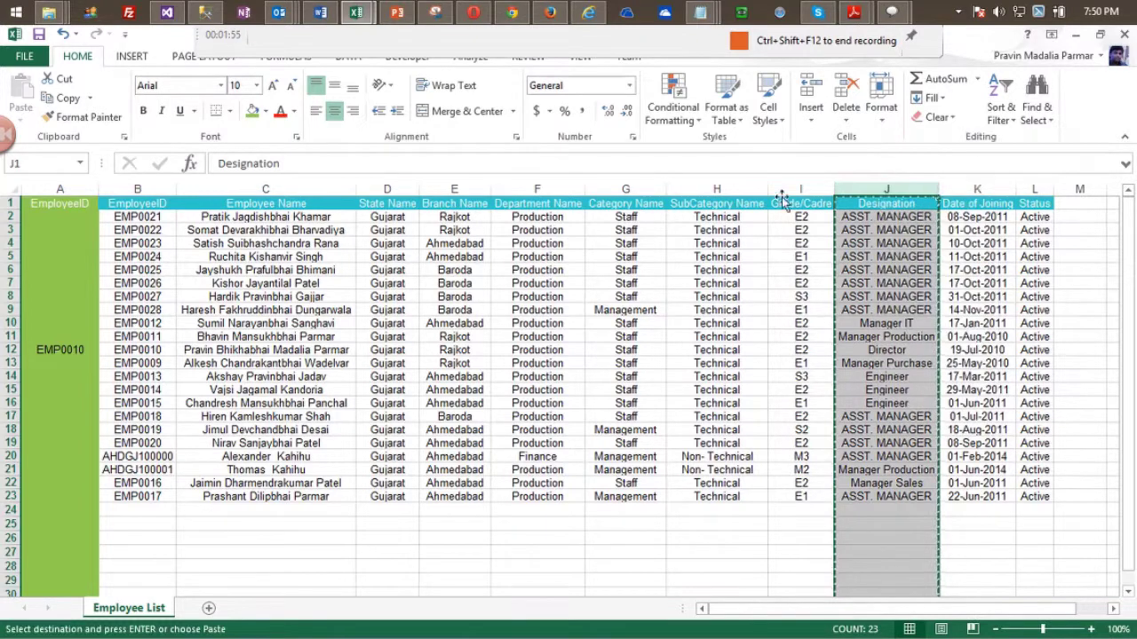
Try to paste the cut Designation column over the Employee Name column and undo the paste.
click(190, 203)
click(213, 189)
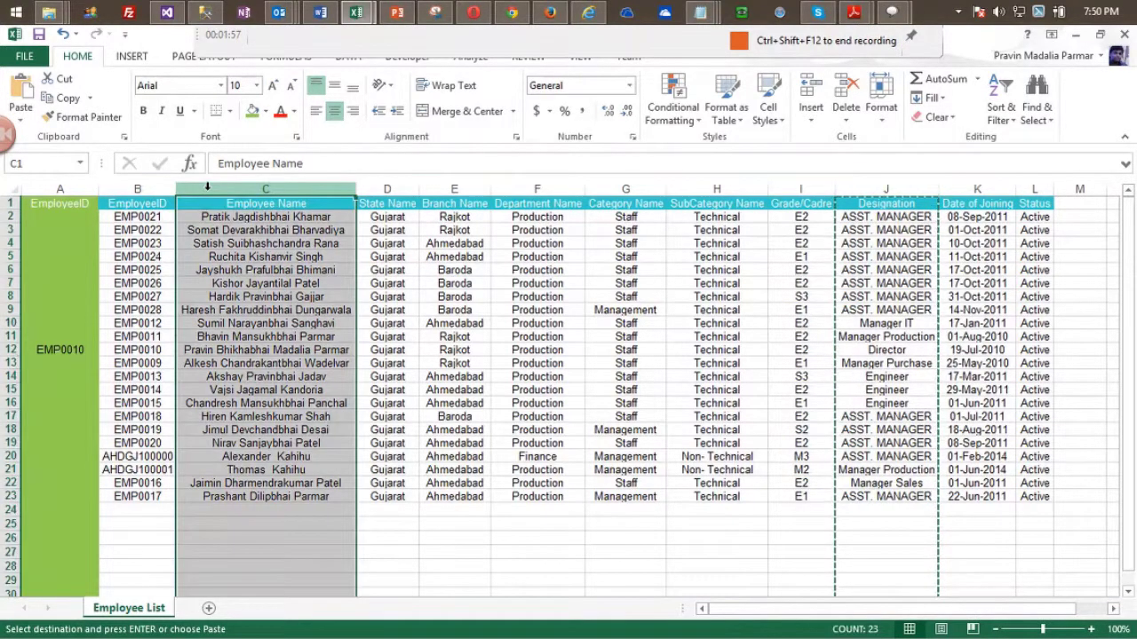
right_click(213, 190)
click(243, 263)
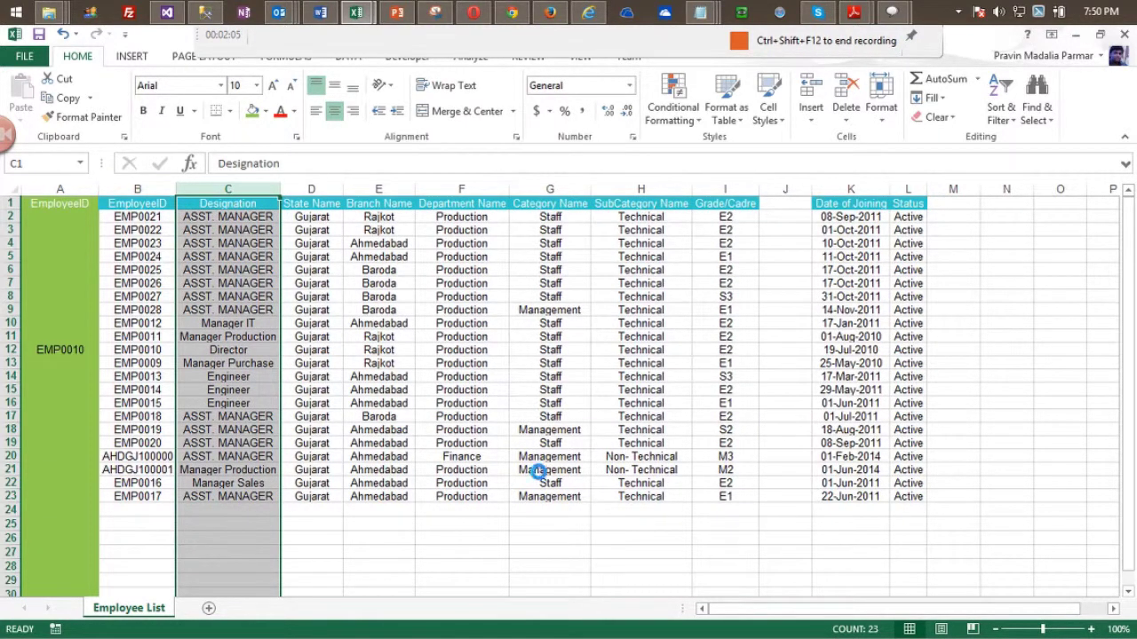
key(ctrl+z)
Insert the cut Designation column before the Employee Name column, beside EmployeeID.
right_click(196, 193)
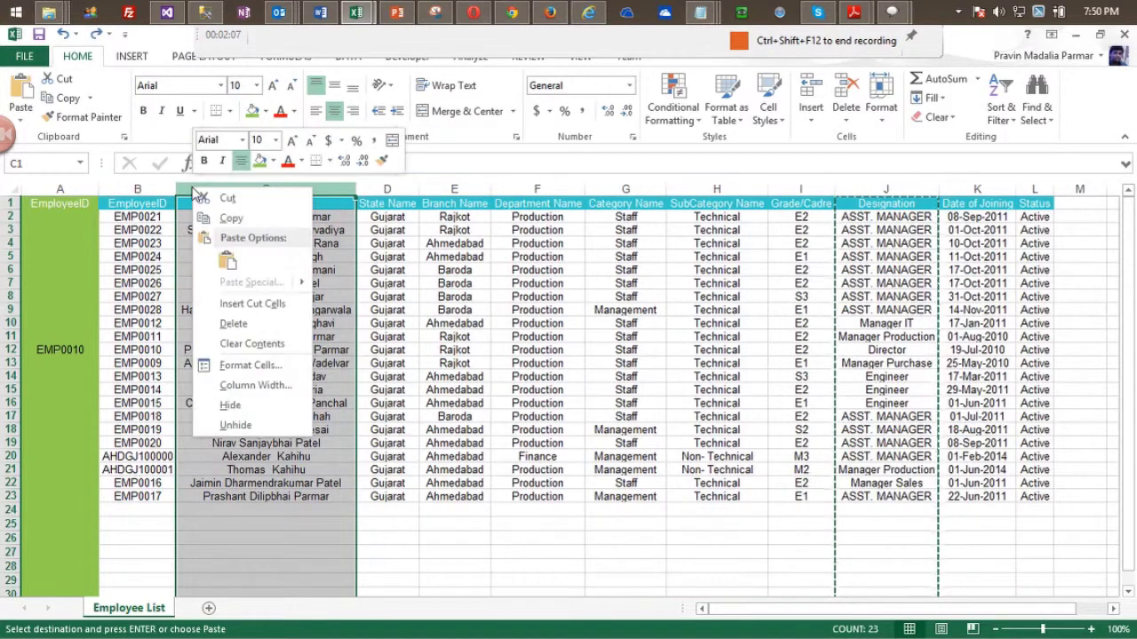
click(240, 303)
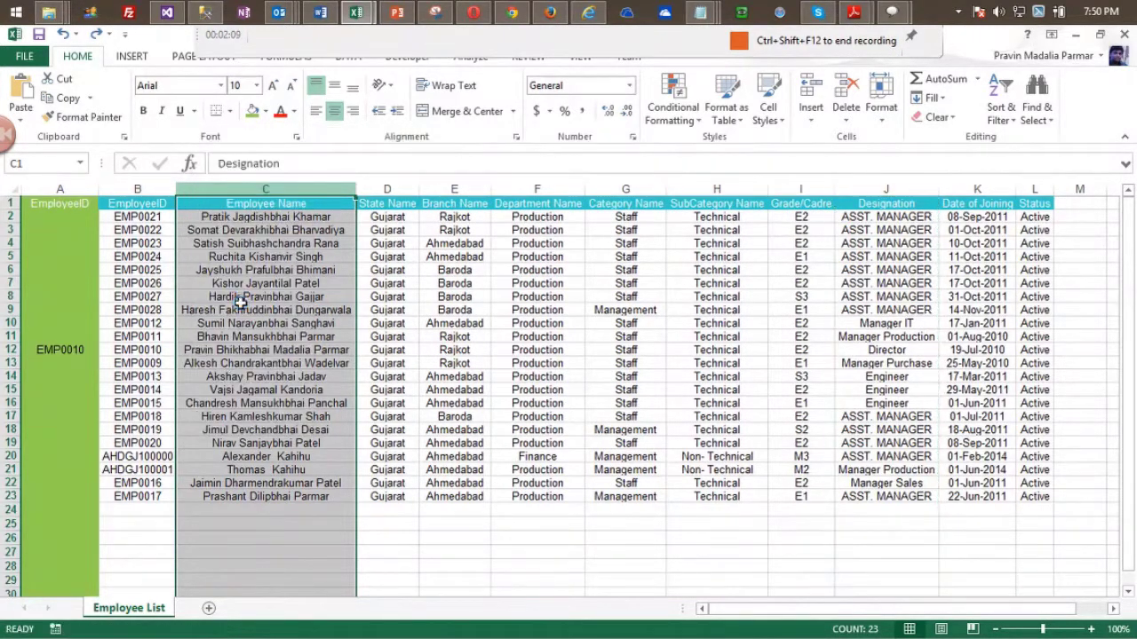
click(364, 350)
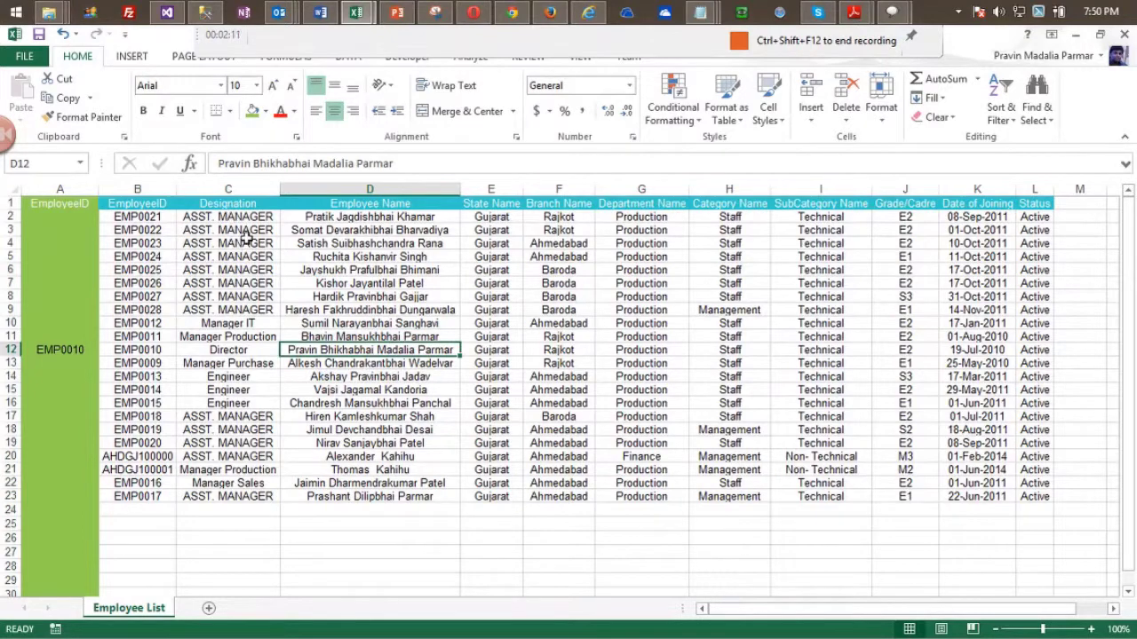
Autofit the widths of all columns in the employee list.
click(16, 189)
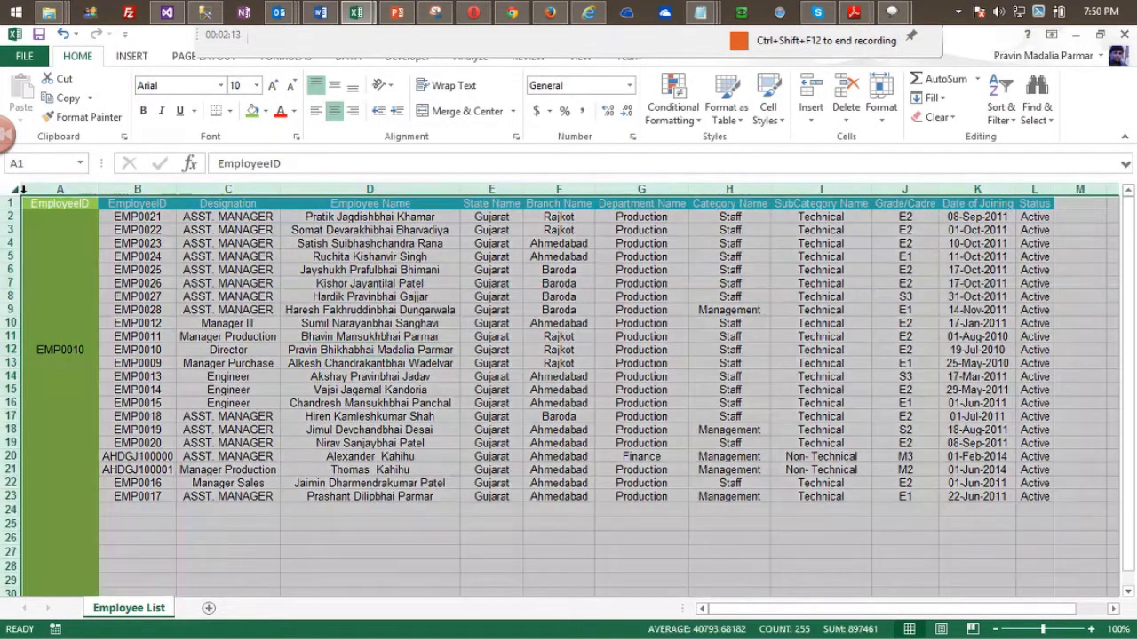
double_click(97, 189)
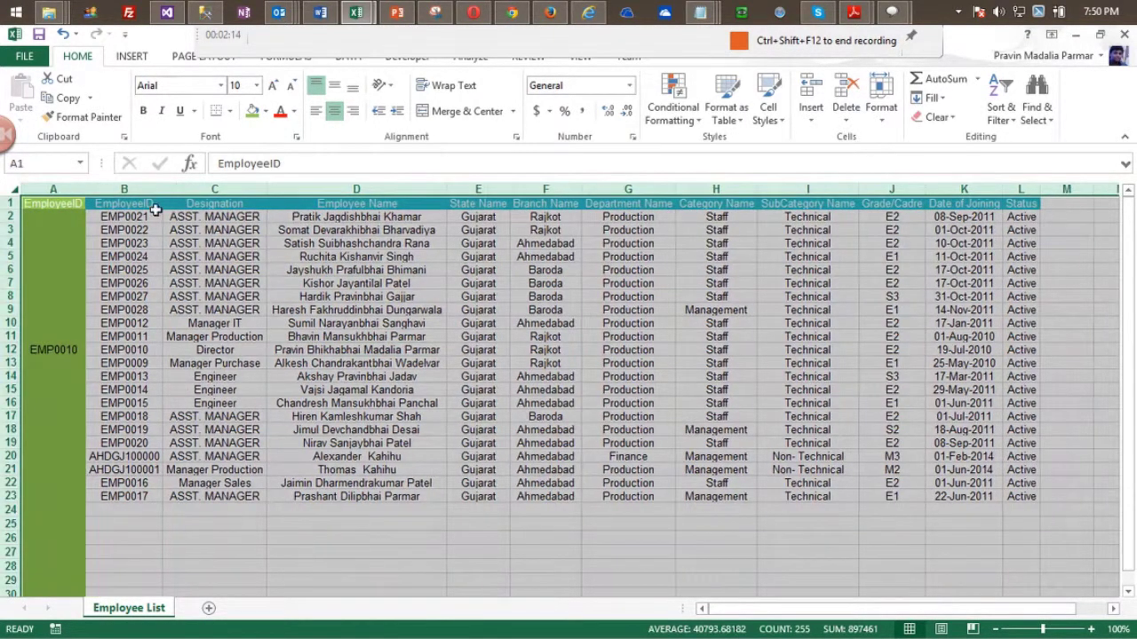
click(332, 269)
Copy the Director's employee ID from B12 into A11, on the Manager Production row.
key(Down)
key(Down)
key(Down)
key(Down)
key(Down)
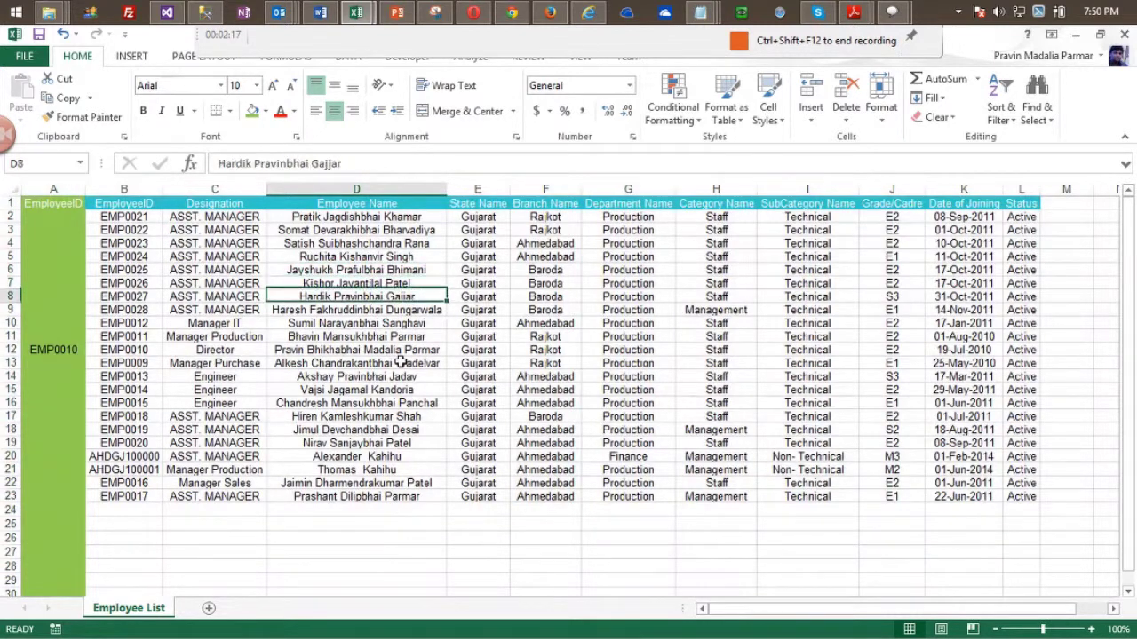
key(Left)
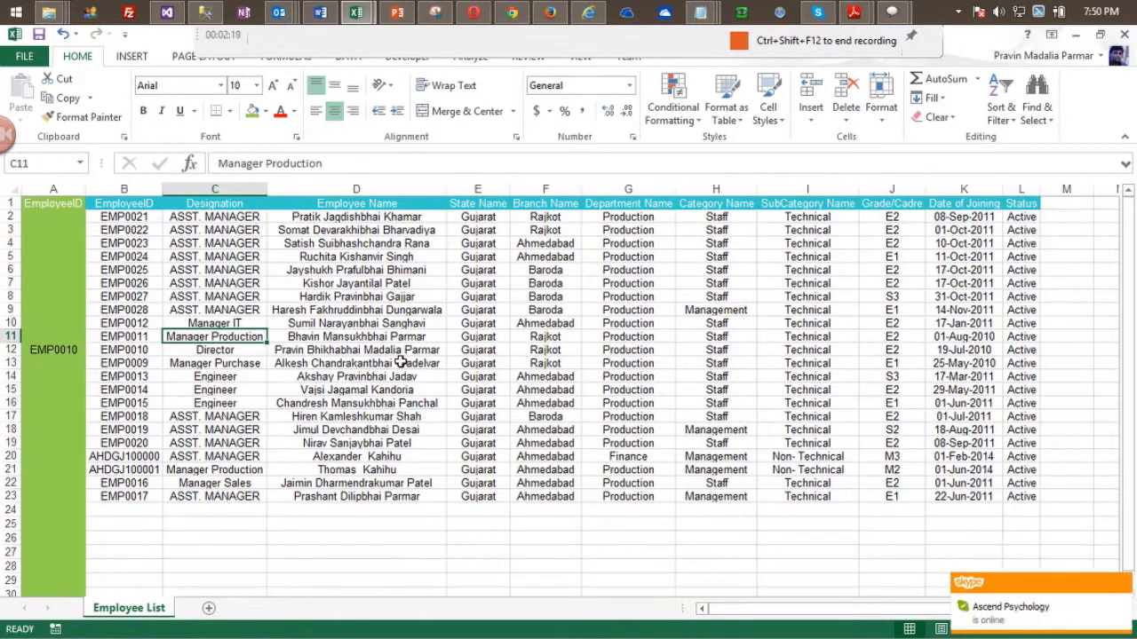
key(Down)
key(Left)
key(ctrl+c)
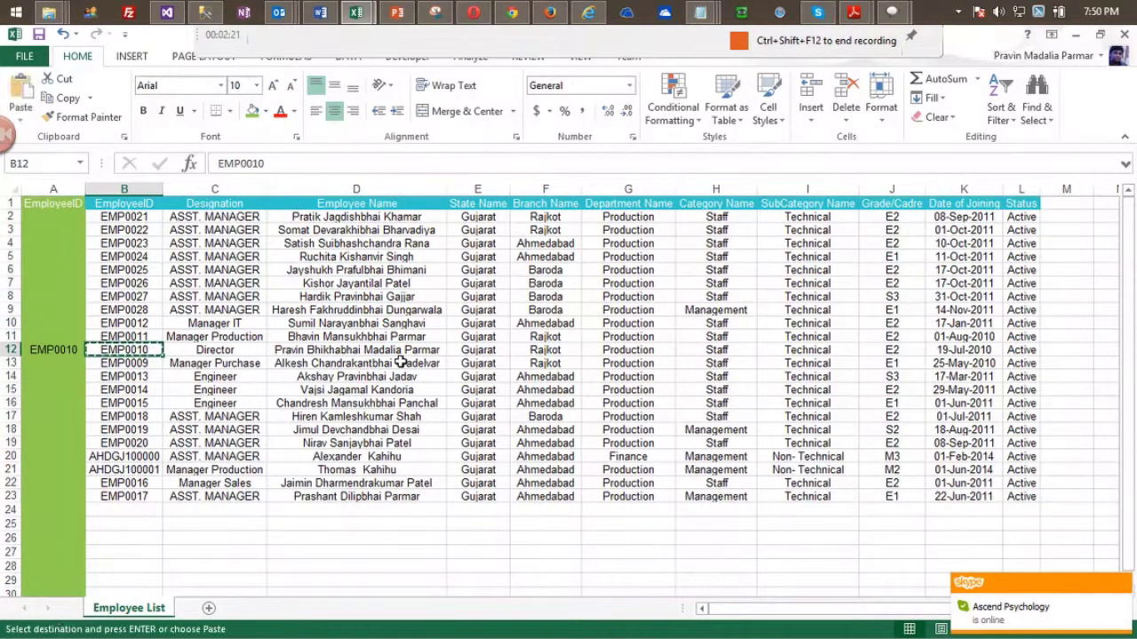
key(Up)
key(Left)
key(ctrl+v)
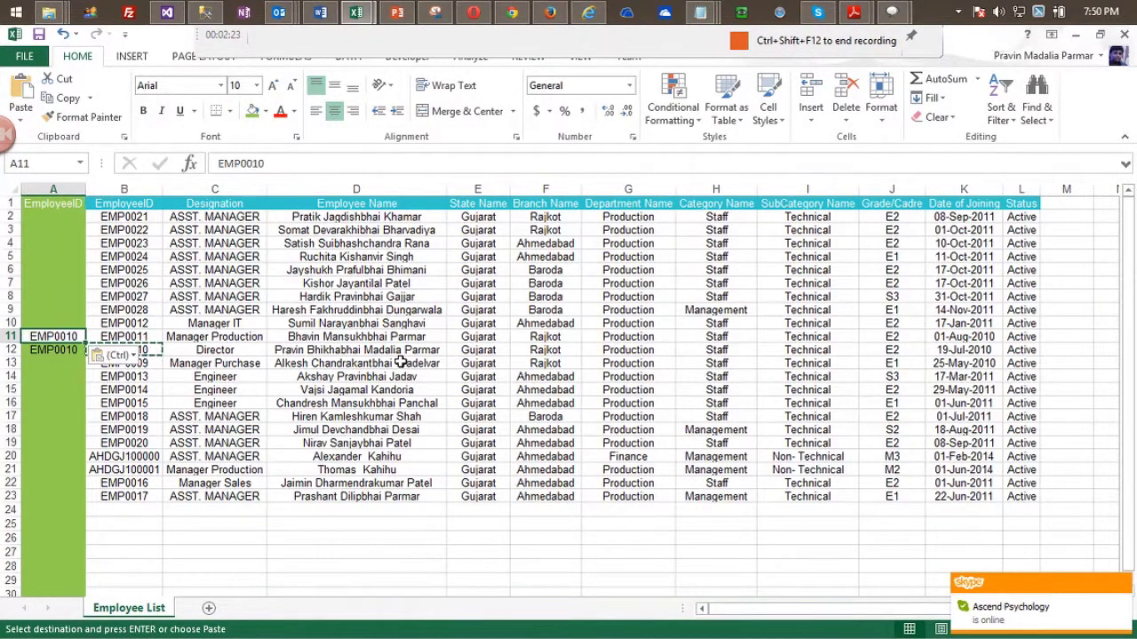
Paste the Director's employee ID into A13 for the Manager Purchase and A21 for the other Manager Production.
key(Down)
key(Down)
key(ctrl+v)
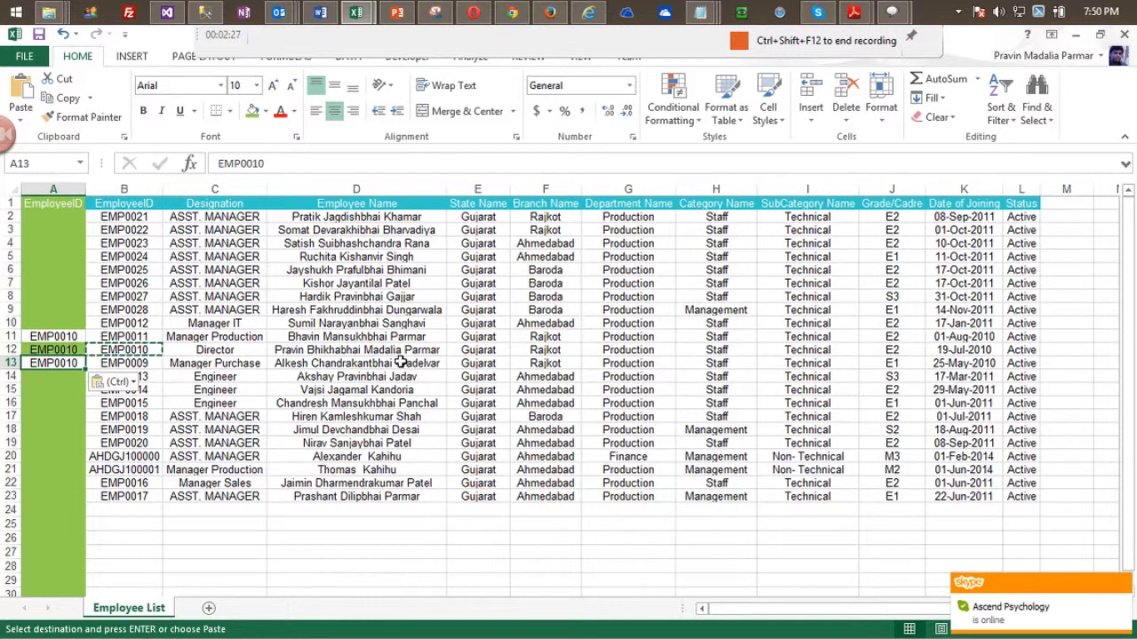
key(Down)
key(Down)
key(Down)
key(Down)
key(Down)
key(Down)
key(Down)
key(Down)
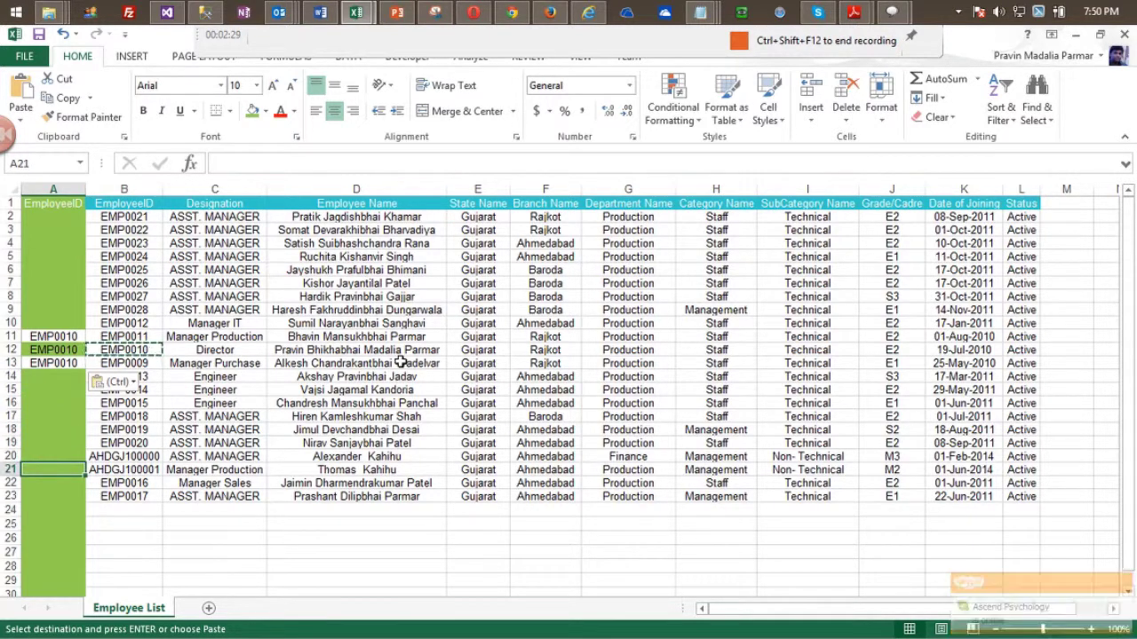
key(ctrl+v)
Paste the Director's employee ID into A10, on the Manager IT row.
key(Up)
key(Up)
key(Up)
key(Up)
key(Up)
key(Up)
key(Up)
key(Up)
key(Up)
key(Up)
key(Up)
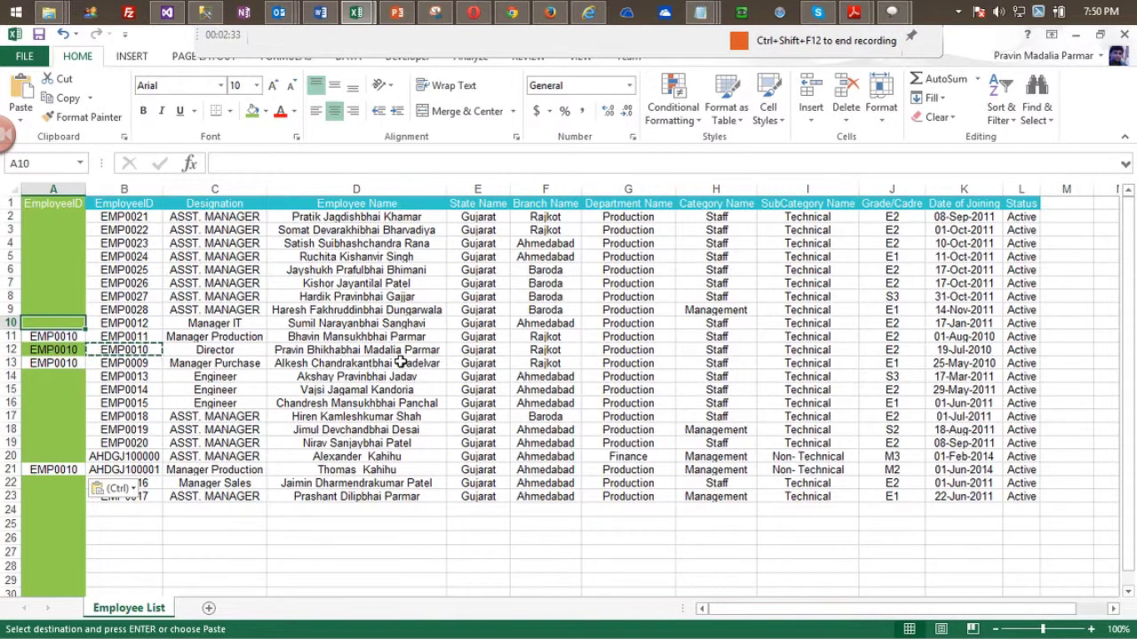
key(ctrl+v)
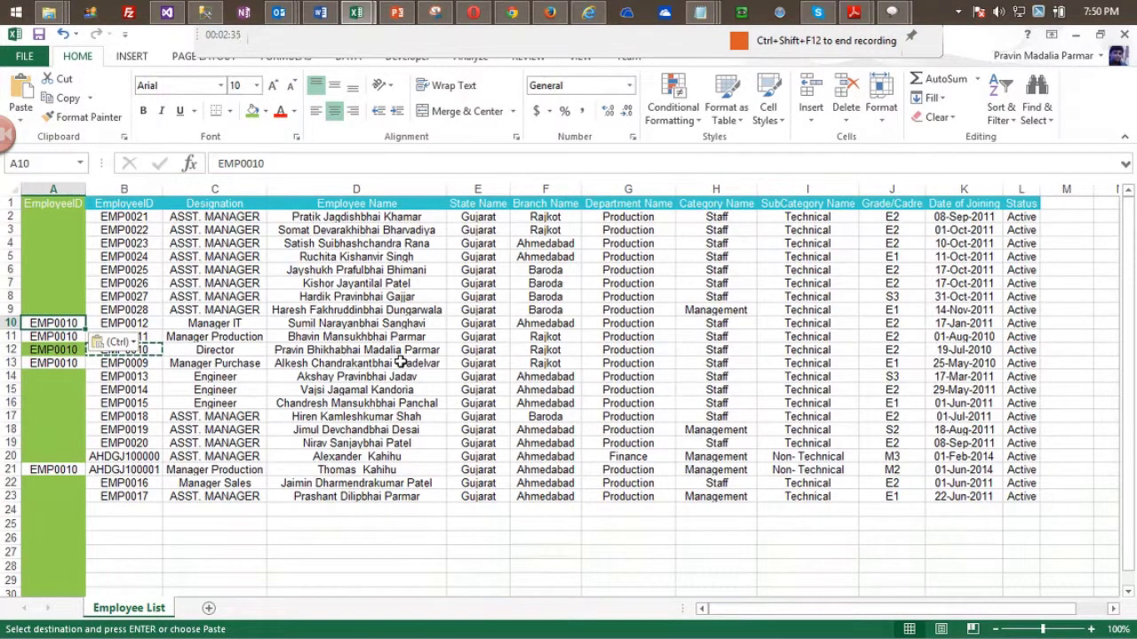
Examine the rows from 9 down to 21 to see which employees still need a manager's ID.
key(Up)
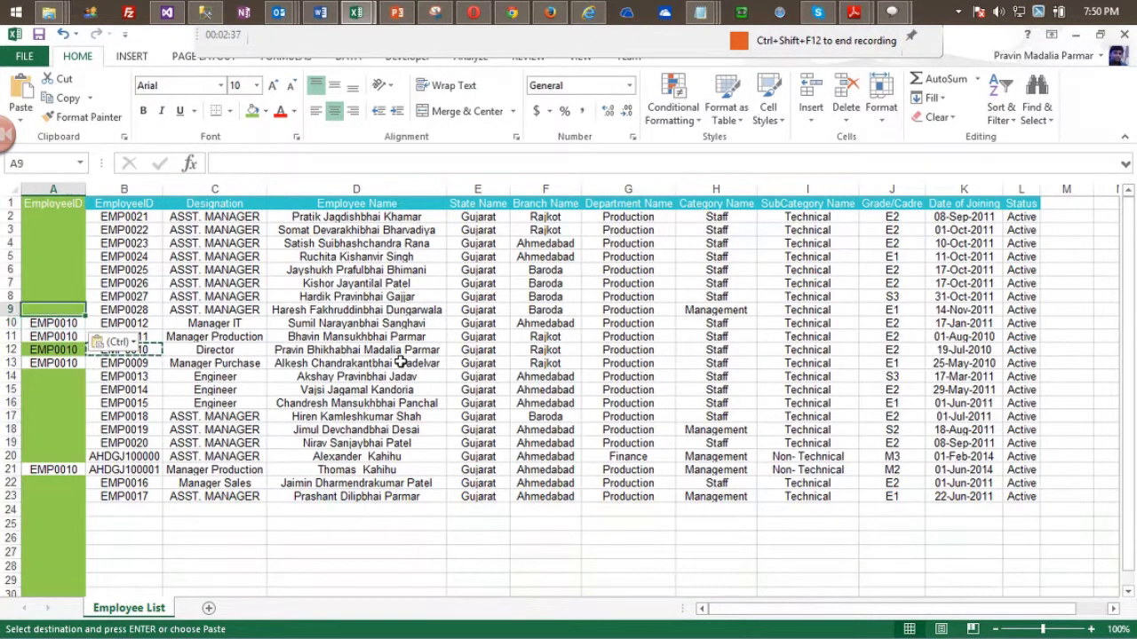
key(Down)
key(Down)
key(Down)
key(Down)
key(Down)
key(Down)
key(Down)
key(Down)
key(Down)
key(Down)
key(Down)
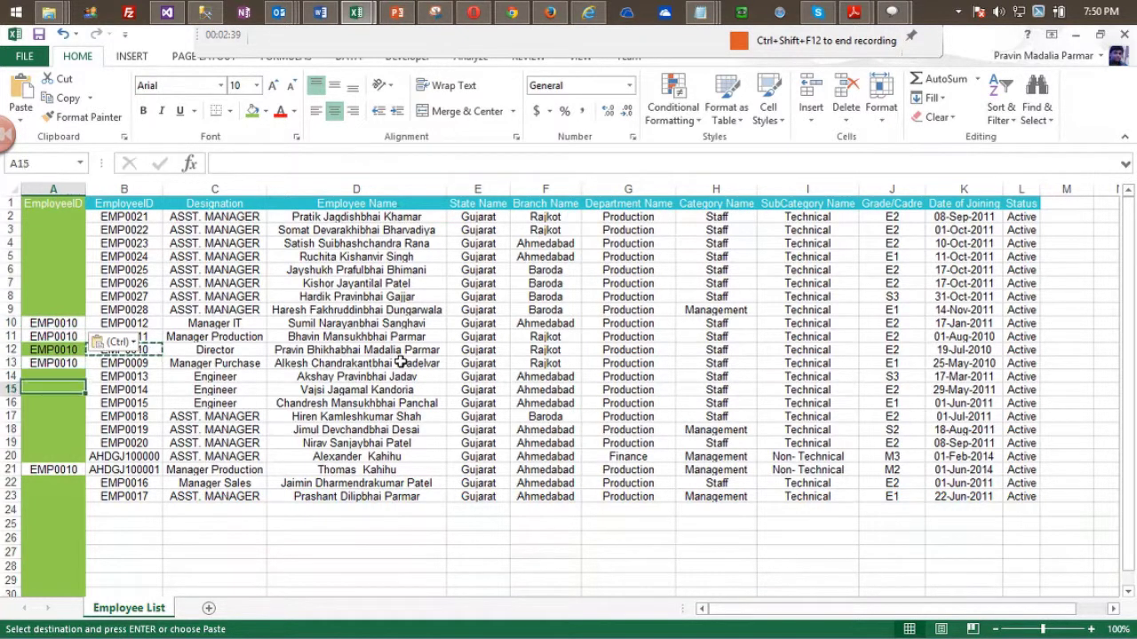
key(Down)
key(Right)
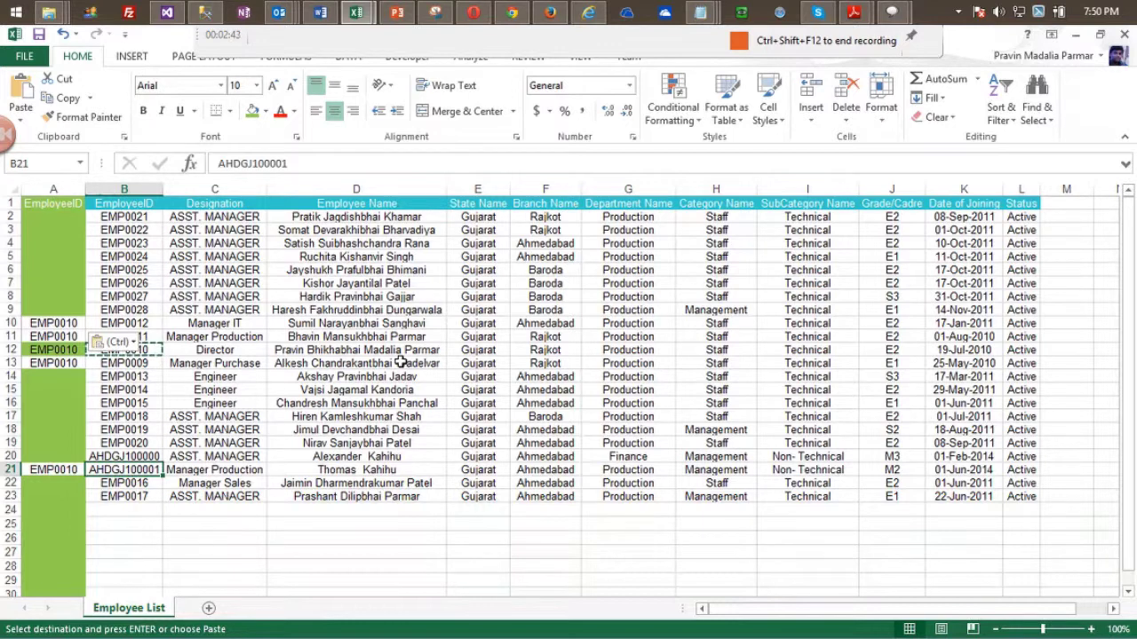
Copy the Manager Production's employee ID from cell B11.
key(Up)
key(Up)
key(Up)
key(Up)
key(Up)
key(Up)
key(Up)
key(Up)
key(Up)
key(Up)
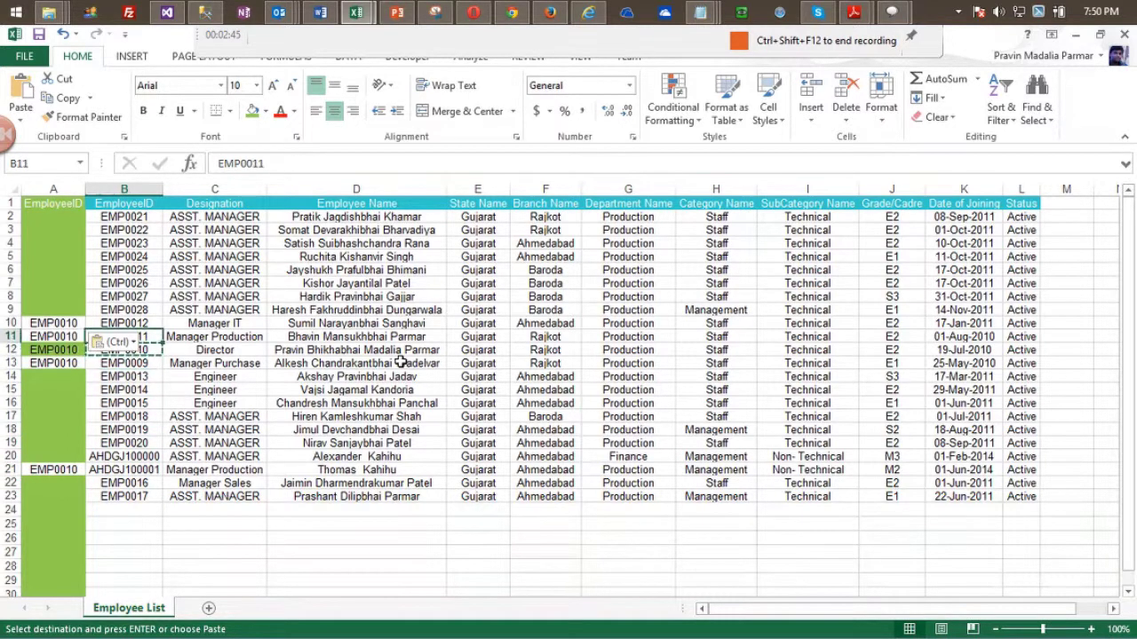
key(Left)
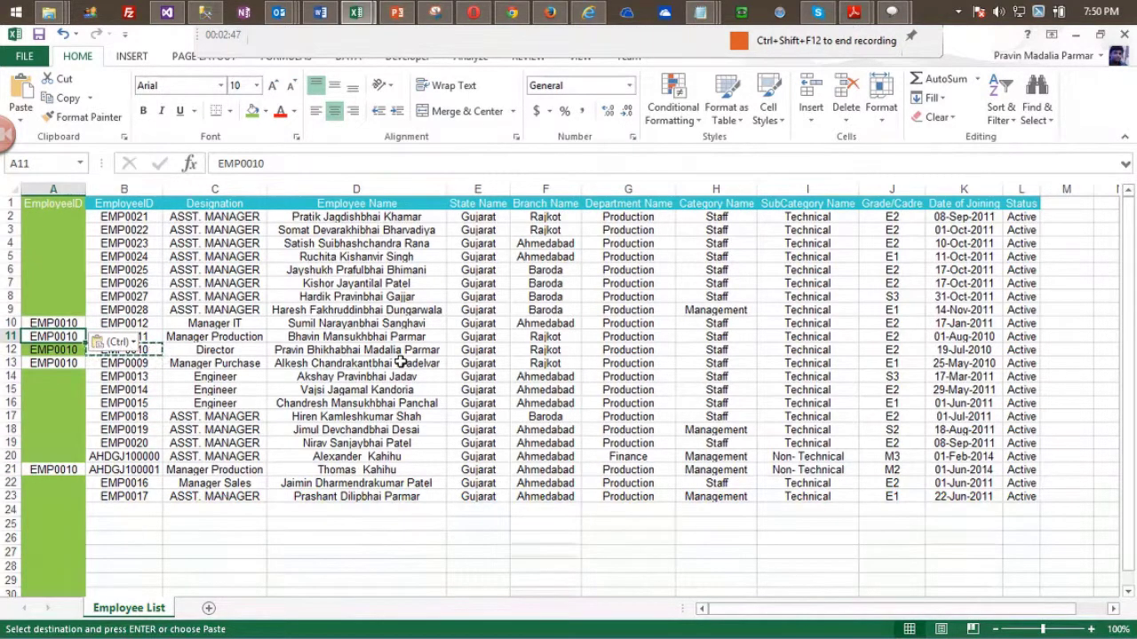
key(Right)
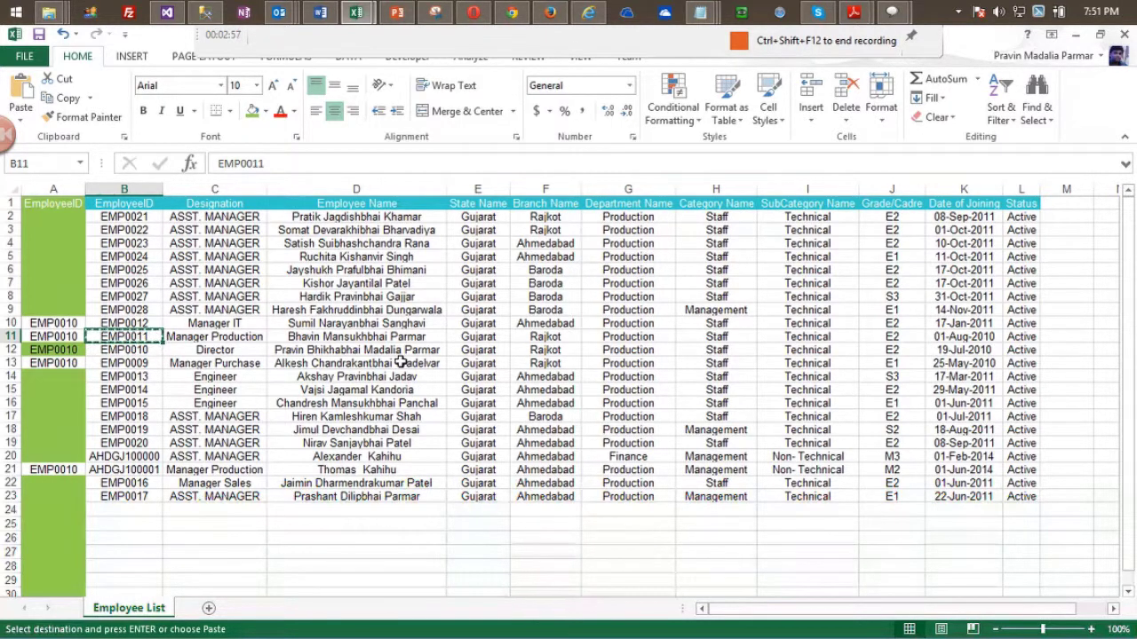
Paste the copied Manager Production ID into A2, on the first ASST. MANAGER row.
key(Up)
key(Up)
key(Up)
key(Up)
key(Up)
key(Up)
key(Up)
key(Up)
key(Up)
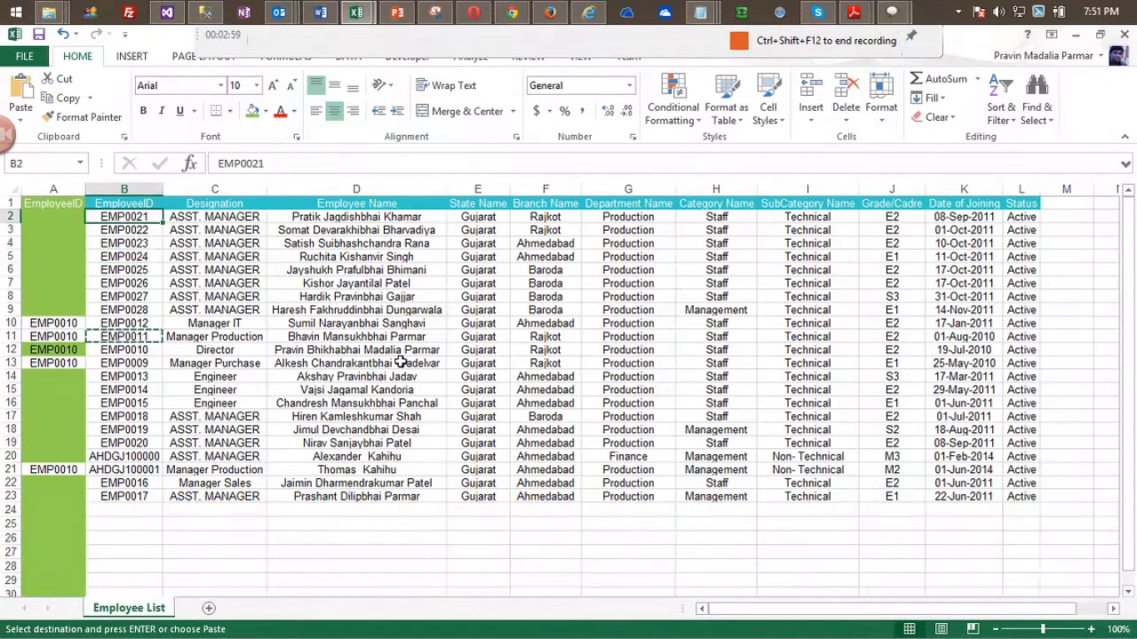
key(Left)
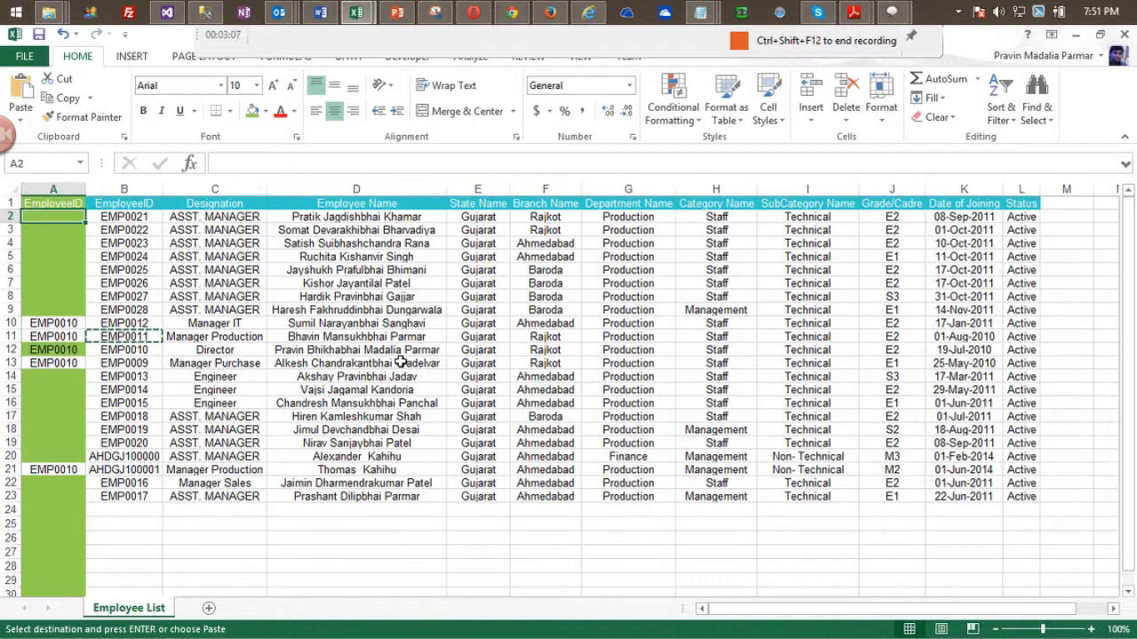
key(ctrl+v)
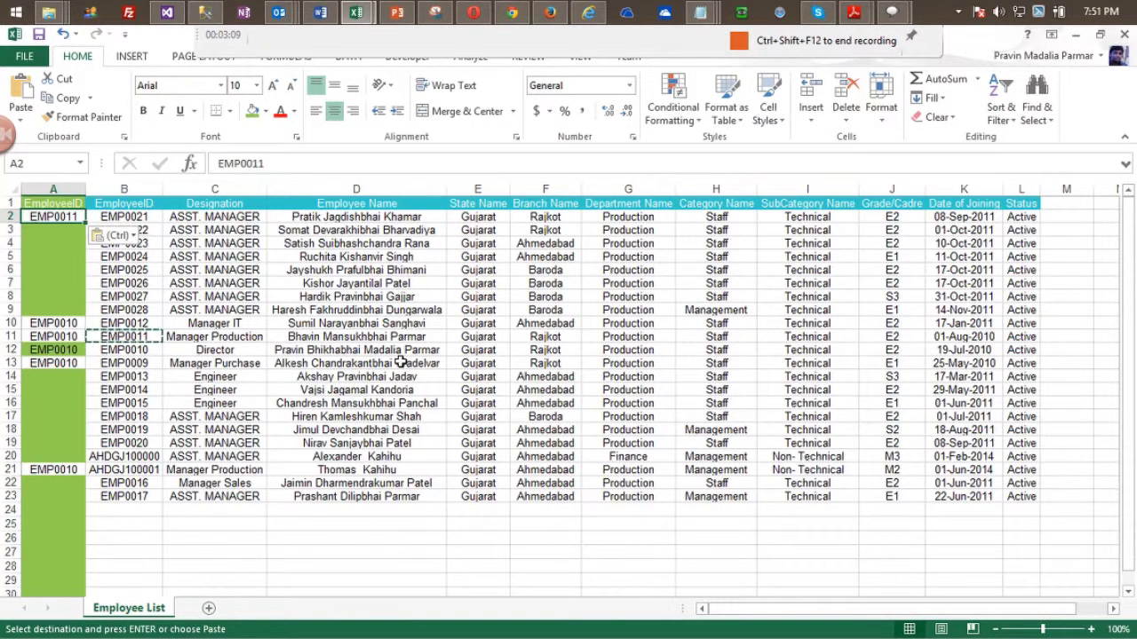
Paste the same Manager Production ID into A3 to A9 for the remaining ASST. MANAGER rows above the Manager IT.
key(Down)
key(ctrl+v)
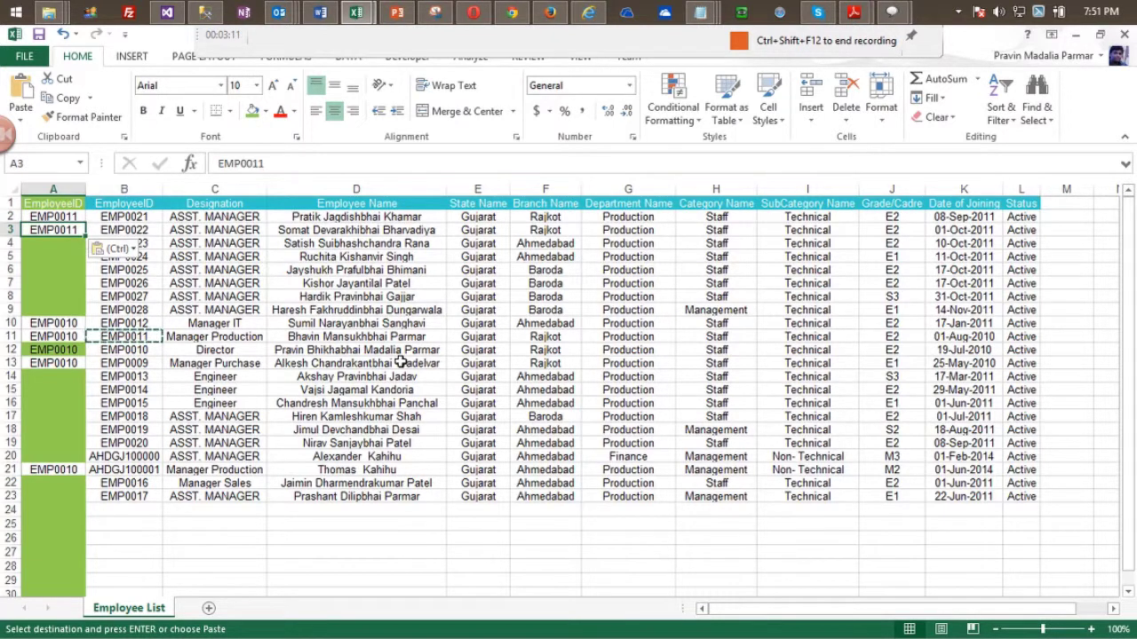
key(Down)
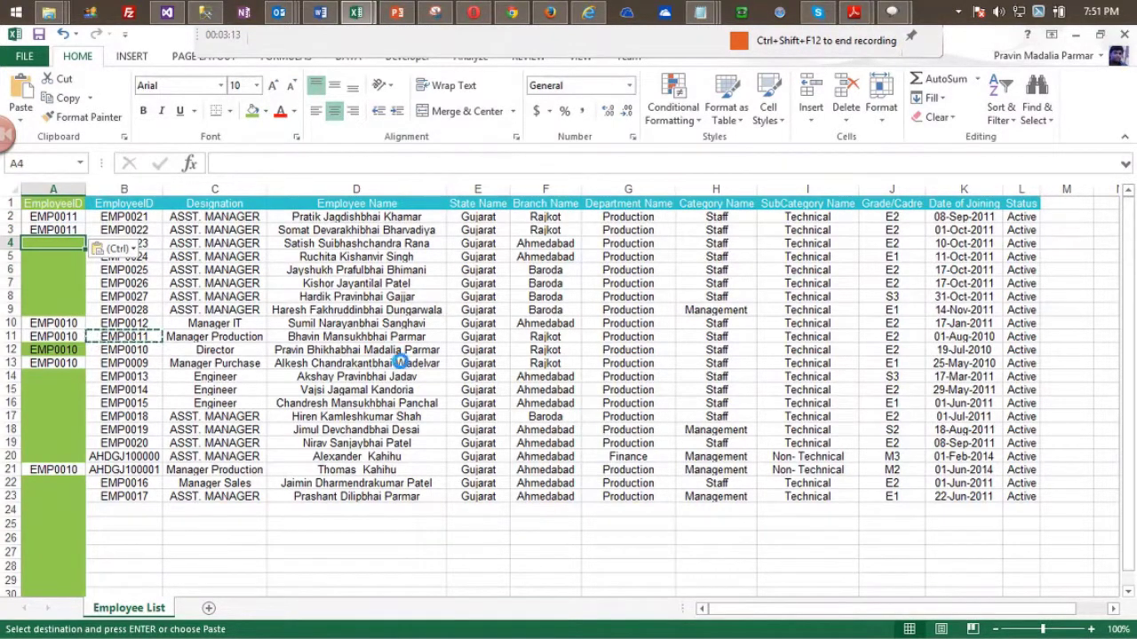
key(ctrl+v)
key(Down)
key(ctrl+v)
key(Down)
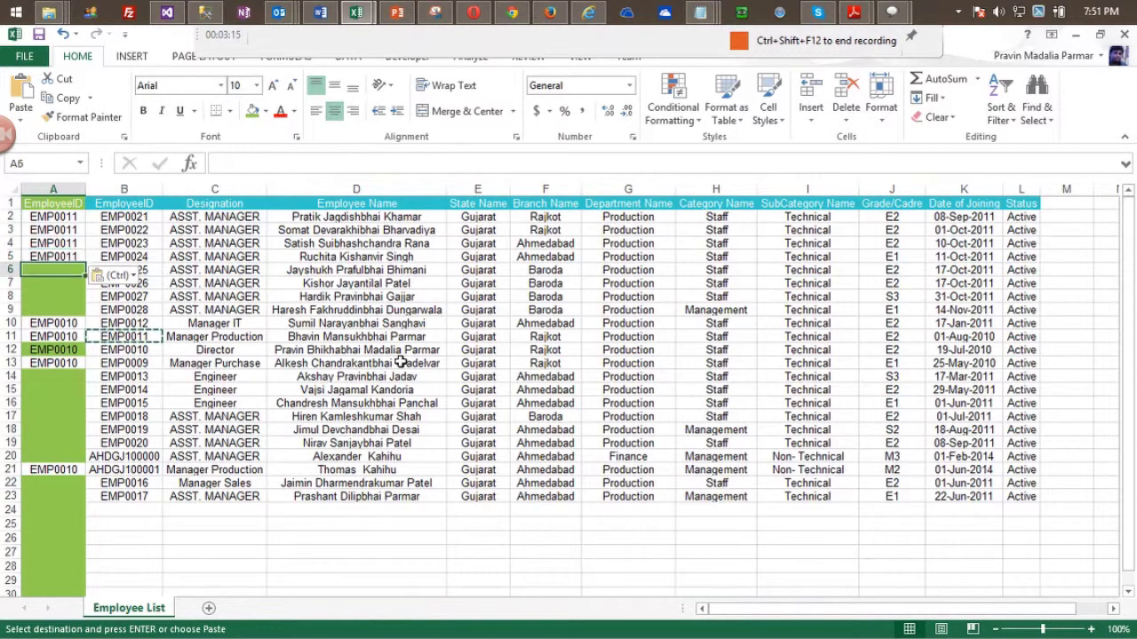
key(ctrl+v)
key(Down)
key(ctrl+v)
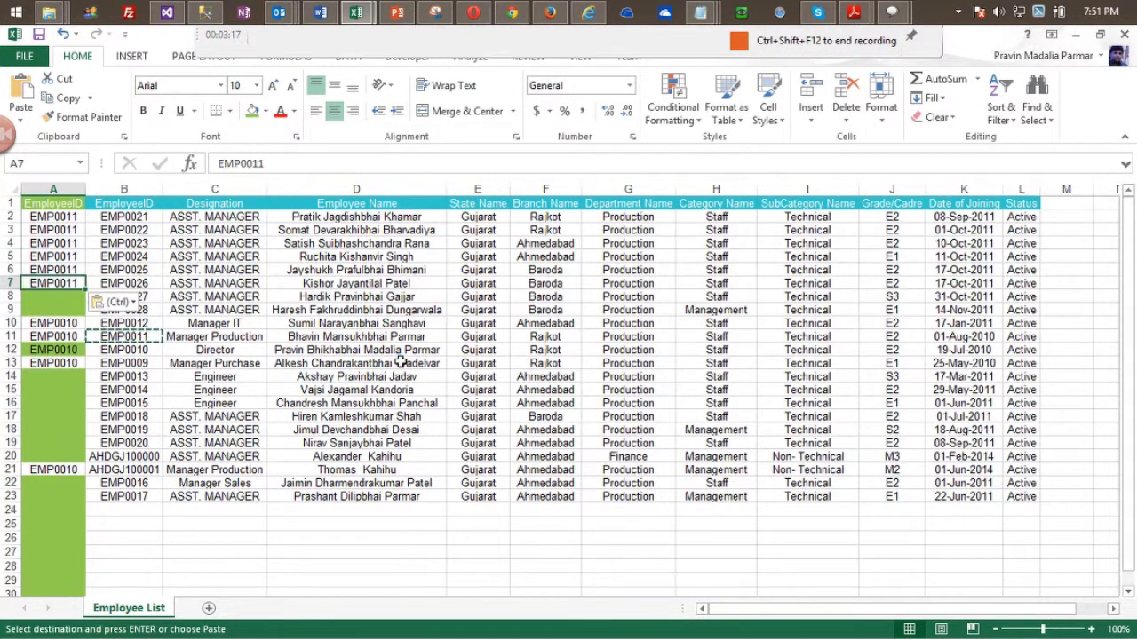
key(Down)
key(ctrl+v)
key(Down)
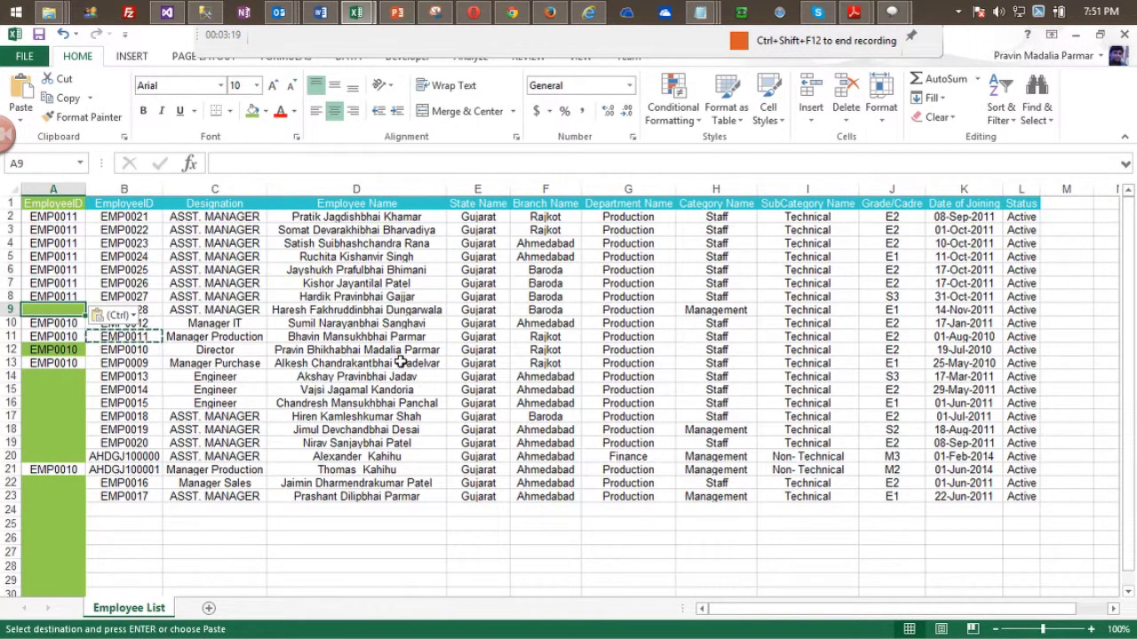
key(ctrl+v)
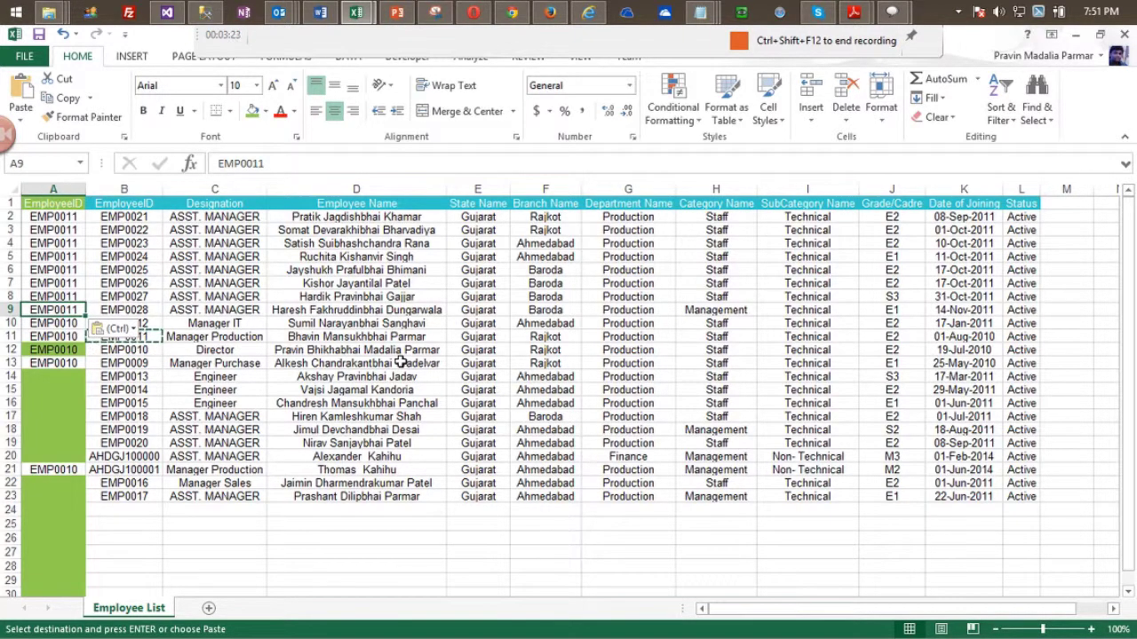
Save the workbook in its current format, continuing past the compatibility check.
key(ctrl+s)
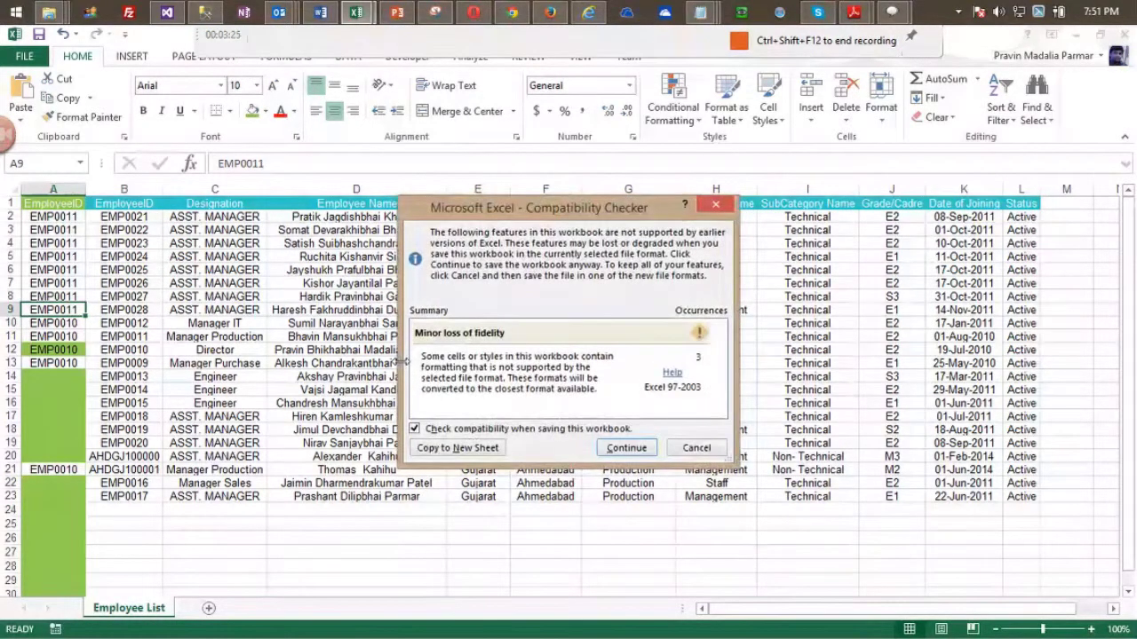
key(Return)
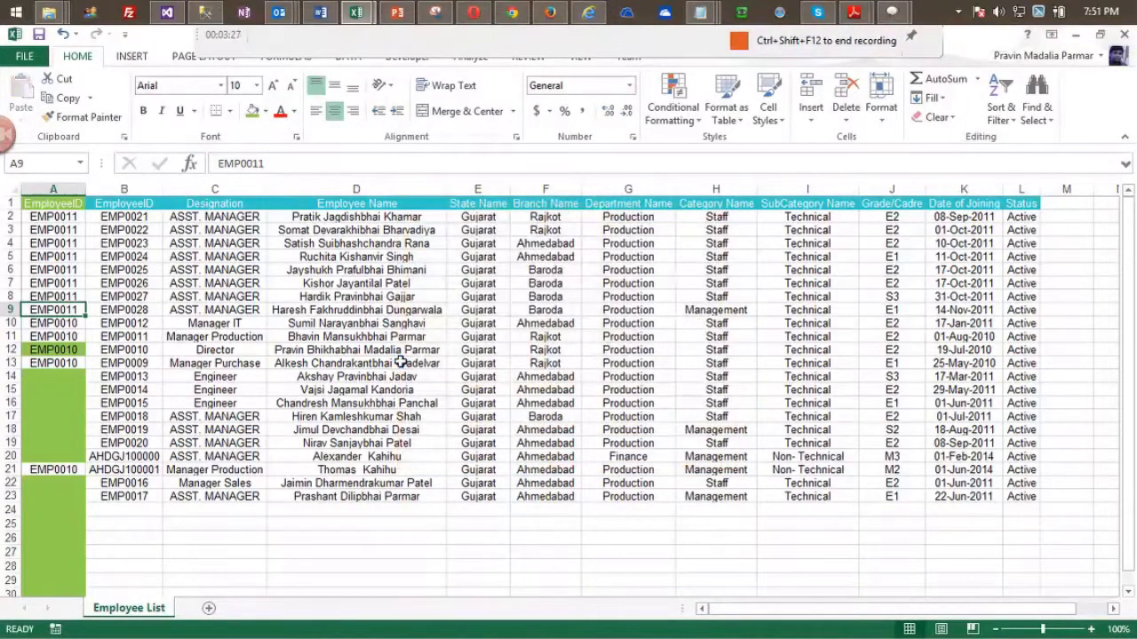
Examine the Manager Purchase's details in row 13, from the manager ID across to the branch name.
key(Down)
key(Down)
key(Down)
key(Down)
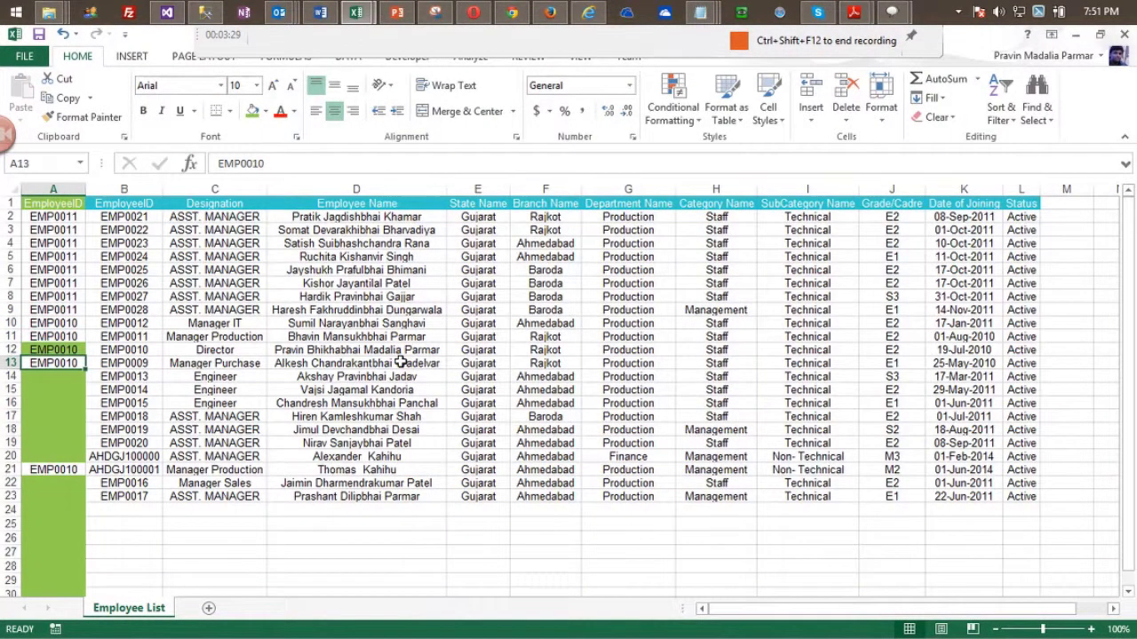
key(Down)
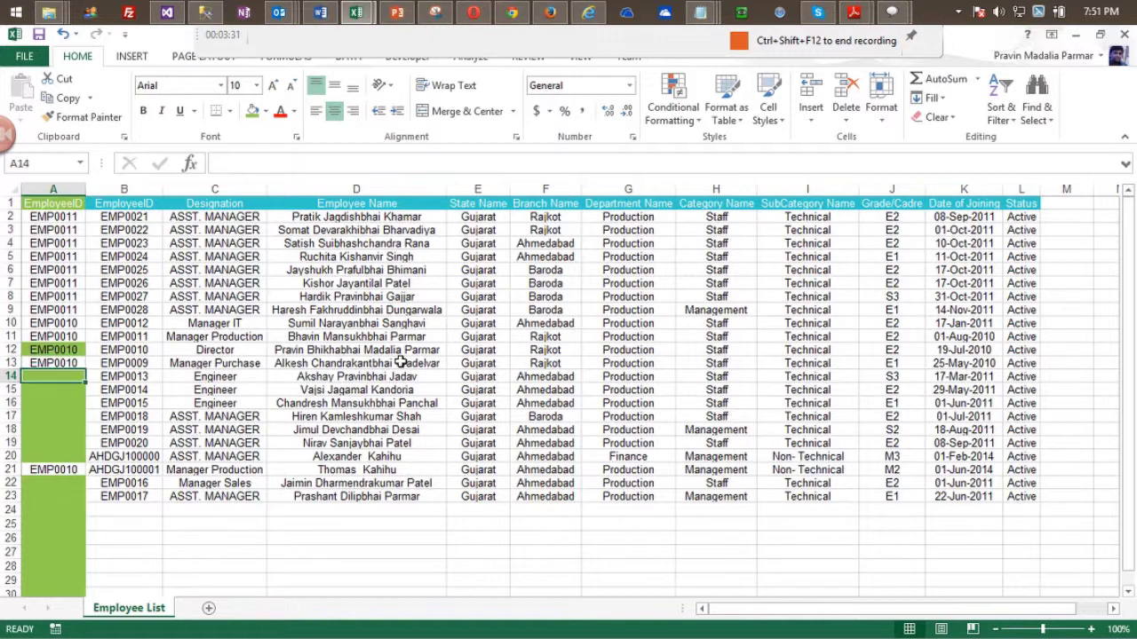
key(Up)
key(Right)
key(Right)
key(Right)
key(Right)
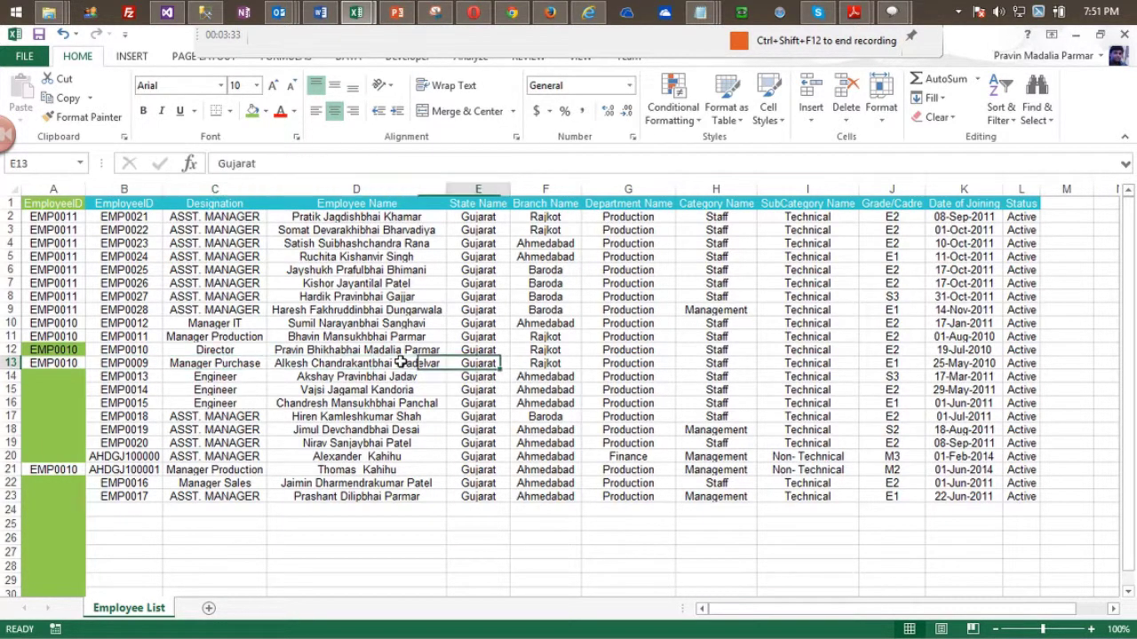
key(Right)
key(Left)
key(Left)
key(Left)
key(Left)
key(Left)
Examine the first Engineer's details in row 14, from the employee ID across to the department name.
key(Down)
key(Right)
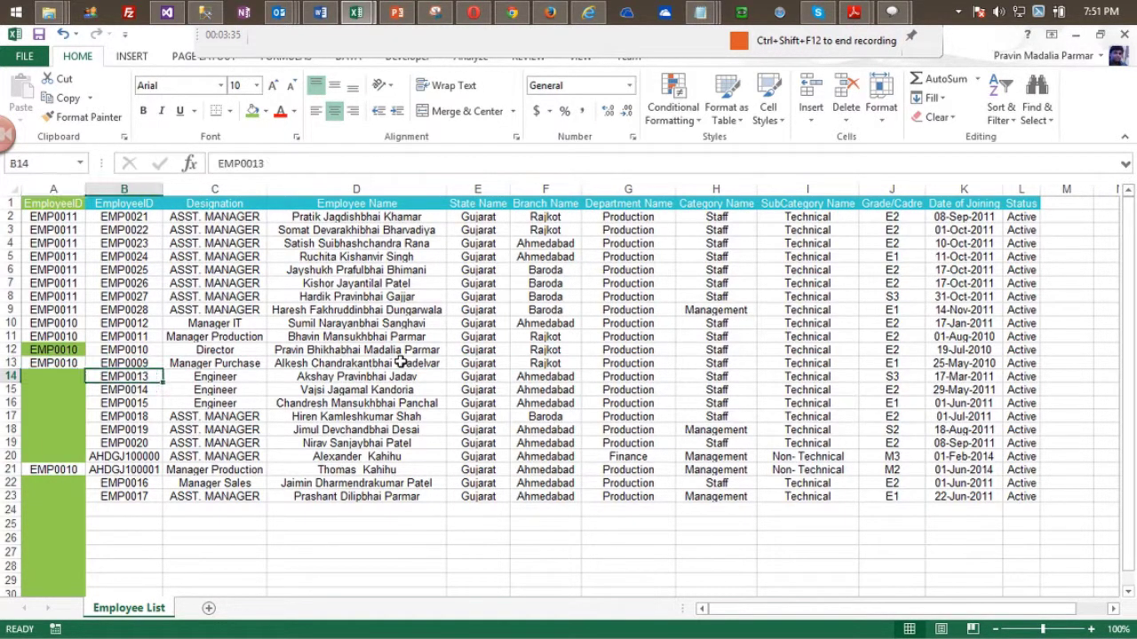
key(Right)
key(Right)
key(Right)
key(Right)
key(Right)
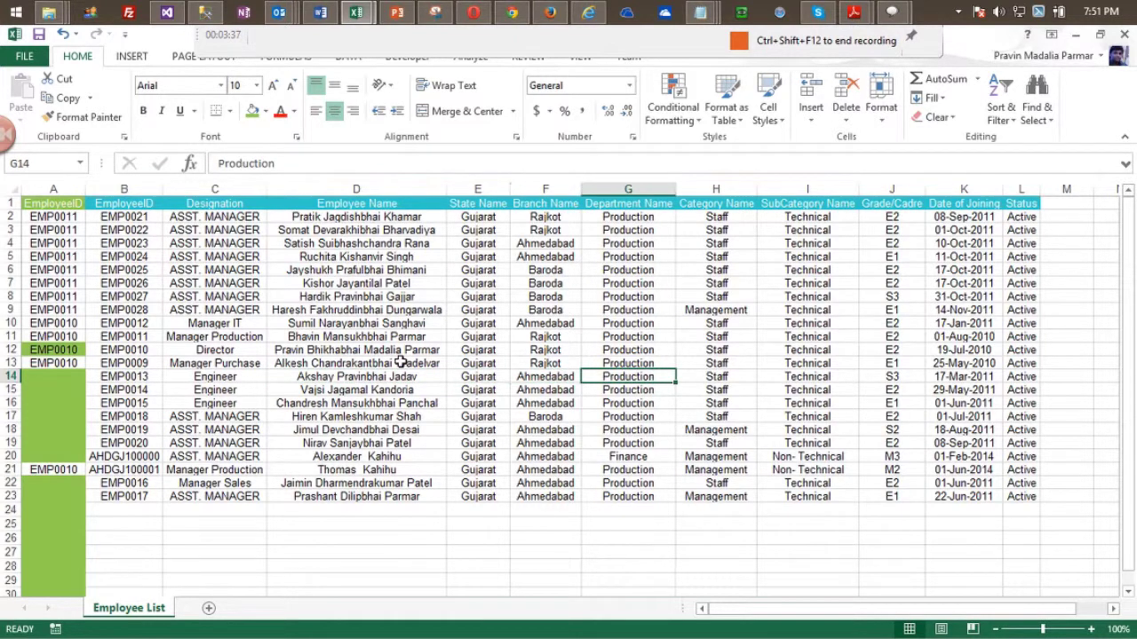
key(Left)
key(Left)
key(Left)
key(Left)
key(Left)
key(Left)
key(Right)
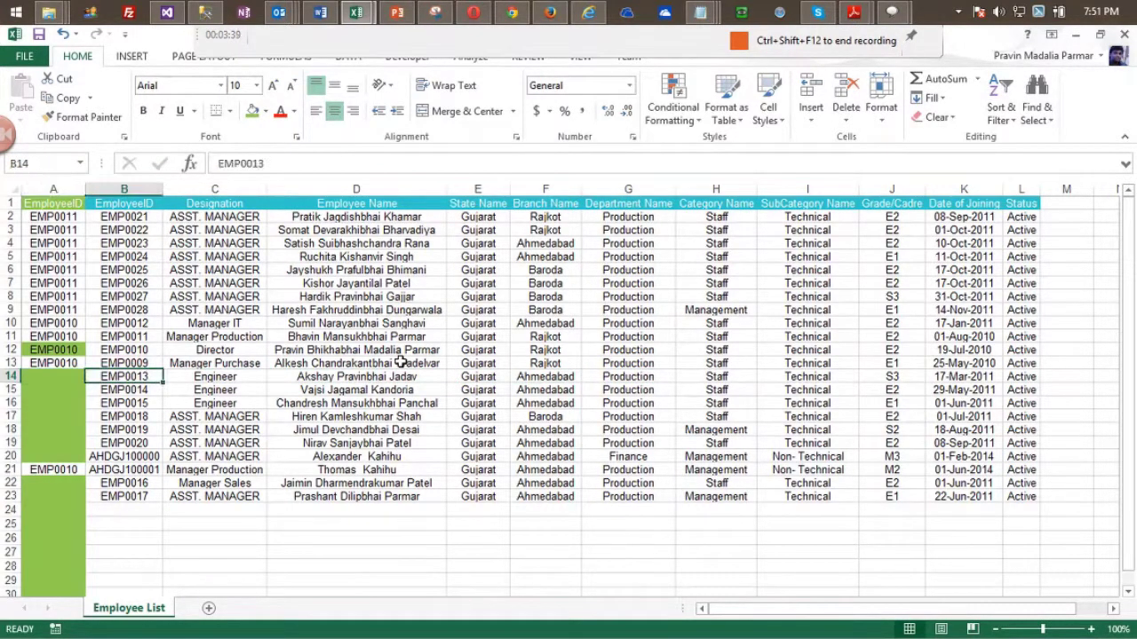
Review the employee IDs in column B from row 14 back up to row 7.
key(Up)
key(Up)
key(Up)
key(Up)
key(Up)
key(Up)
key(Up)
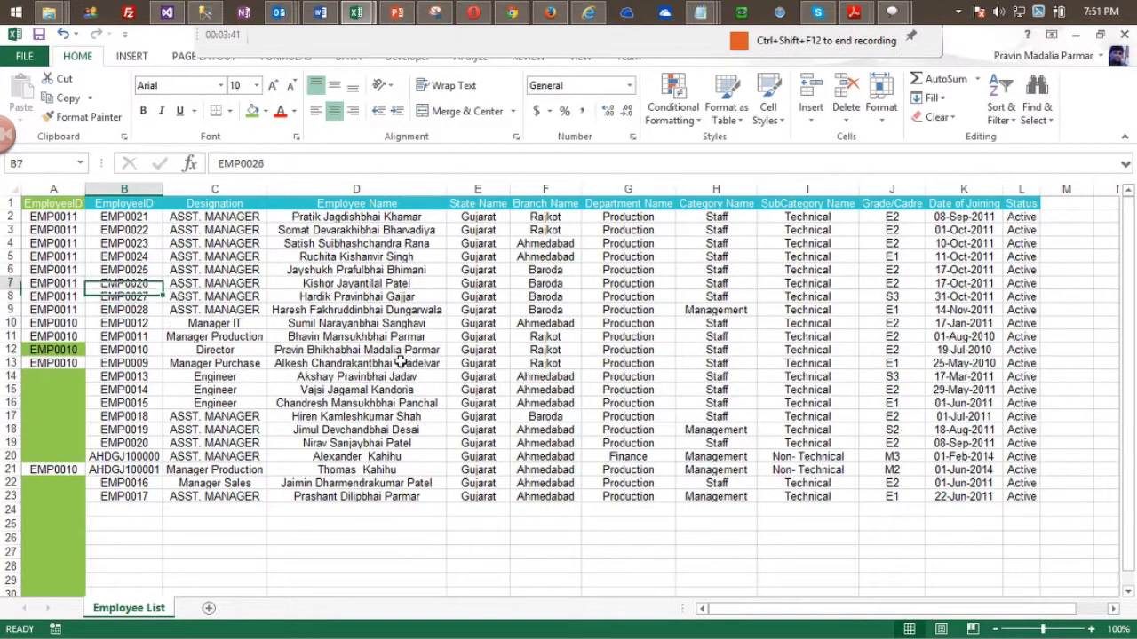
key(Down)
key(Up)
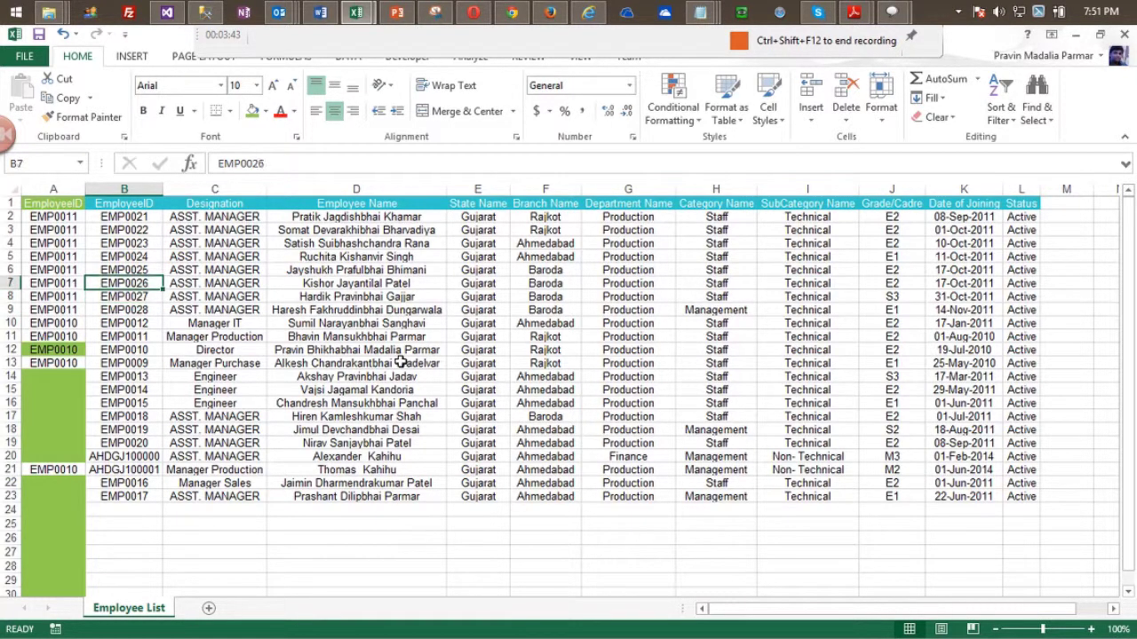
Copy the employee ID of the ASST. MANAGER in cell B3.
key(Up)
key(Up)
key(Up)
key(Up)
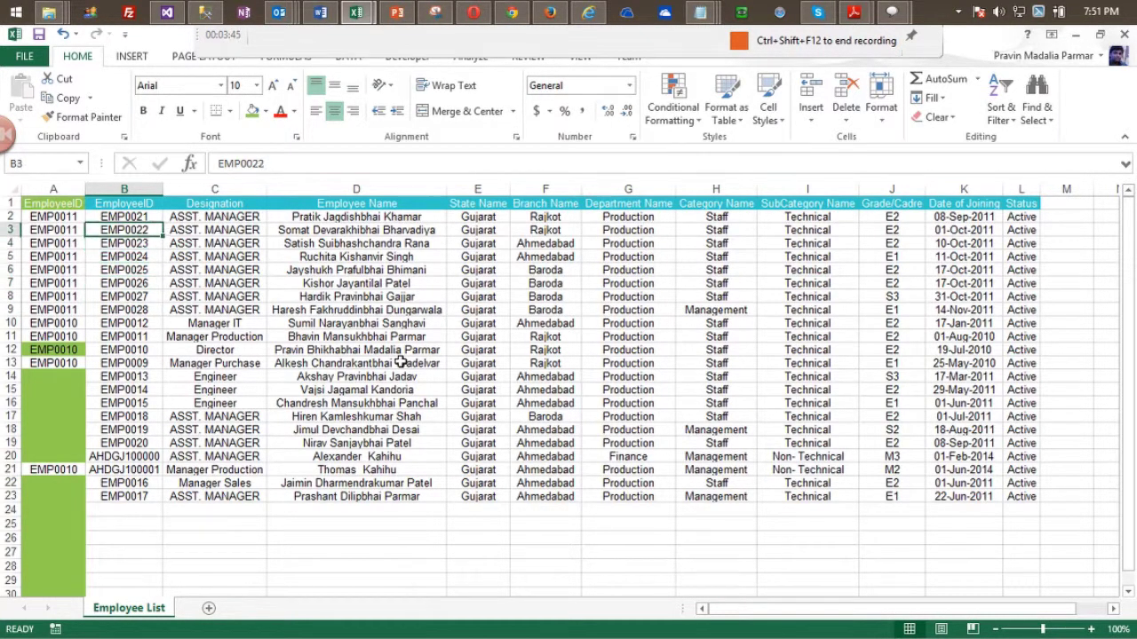
key(Up)
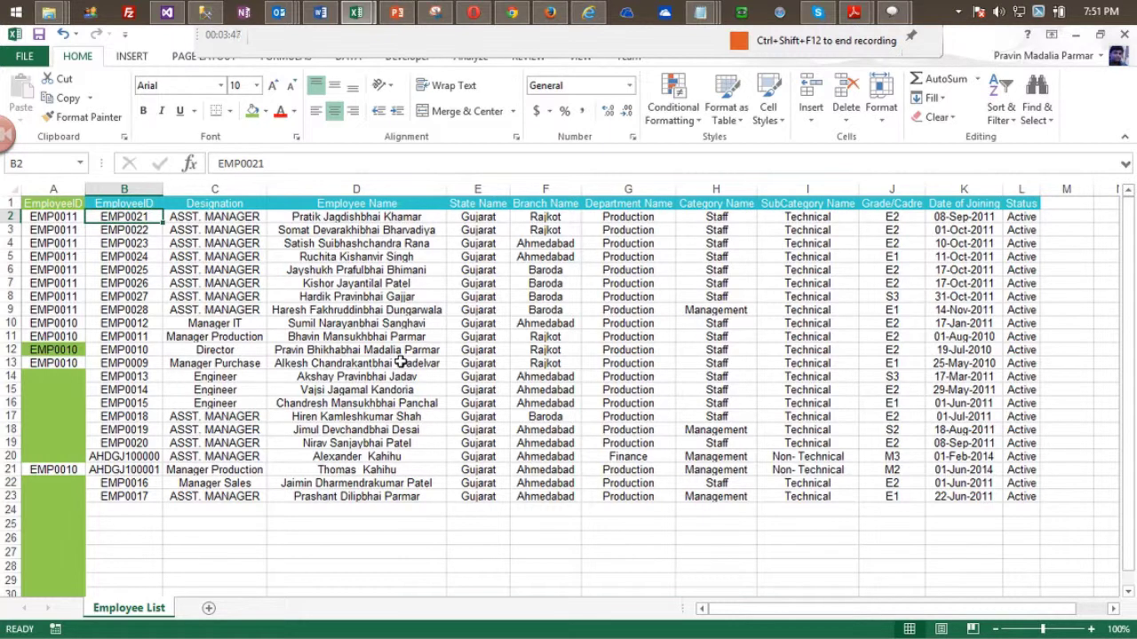
key(Down)
key(ctrl+c)
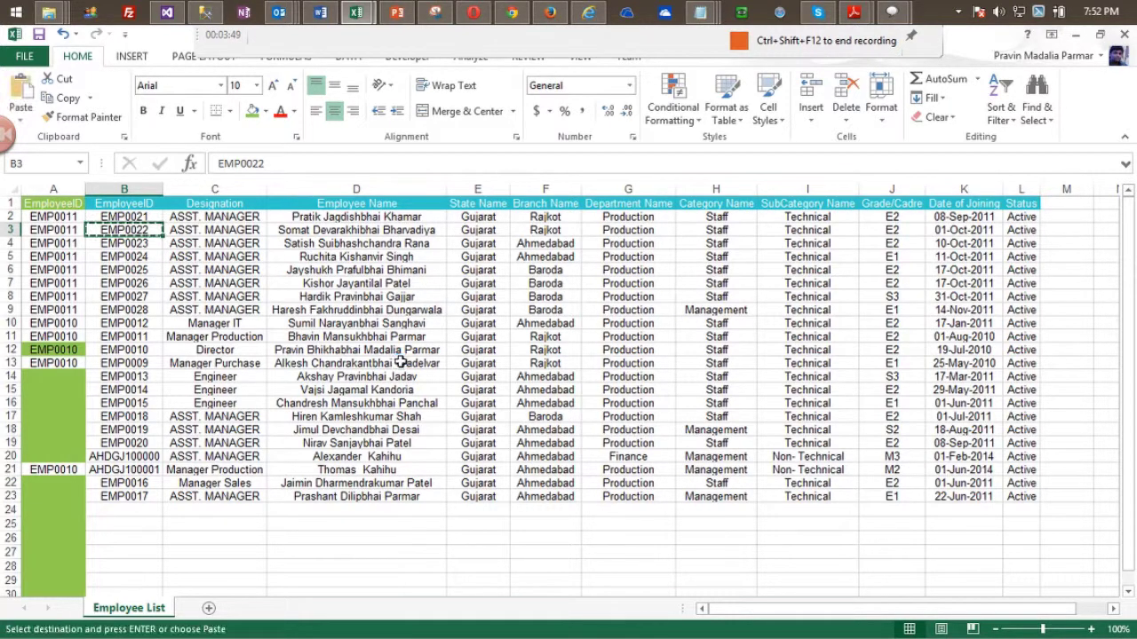
Paste the copied employee ID as the manager ID of the Engineers in cells A14 and A15.
key(Down)
key(Down)
key(Down)
key(Down)
key(Down)
key(Down)
key(Down)
key(Down)
key(Down)
key(Down)
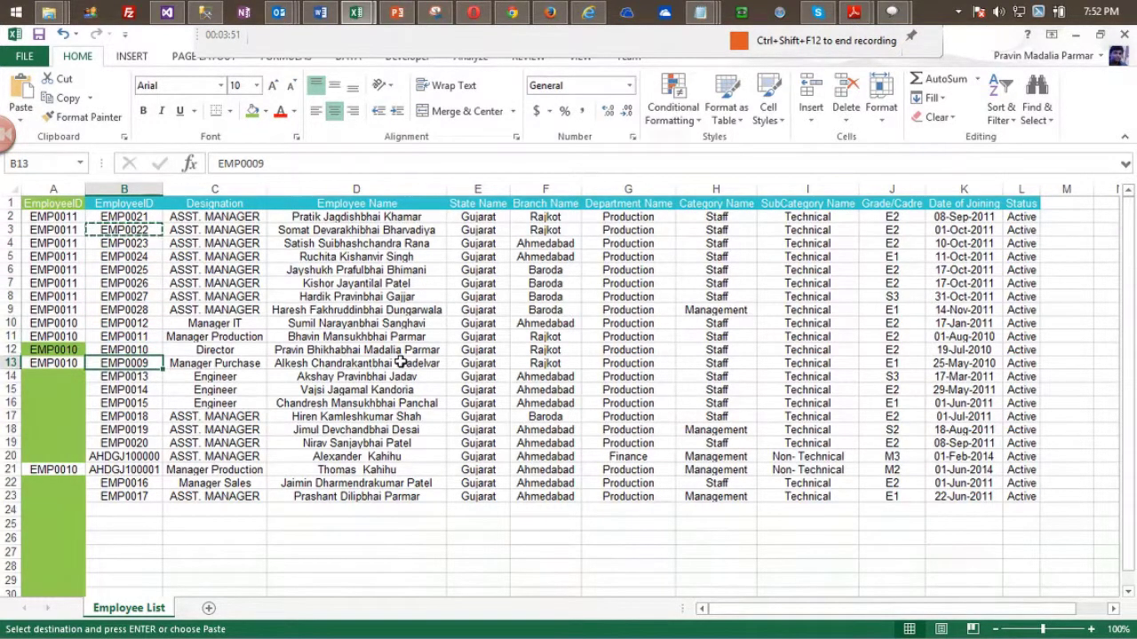
key(Down)
key(Left)
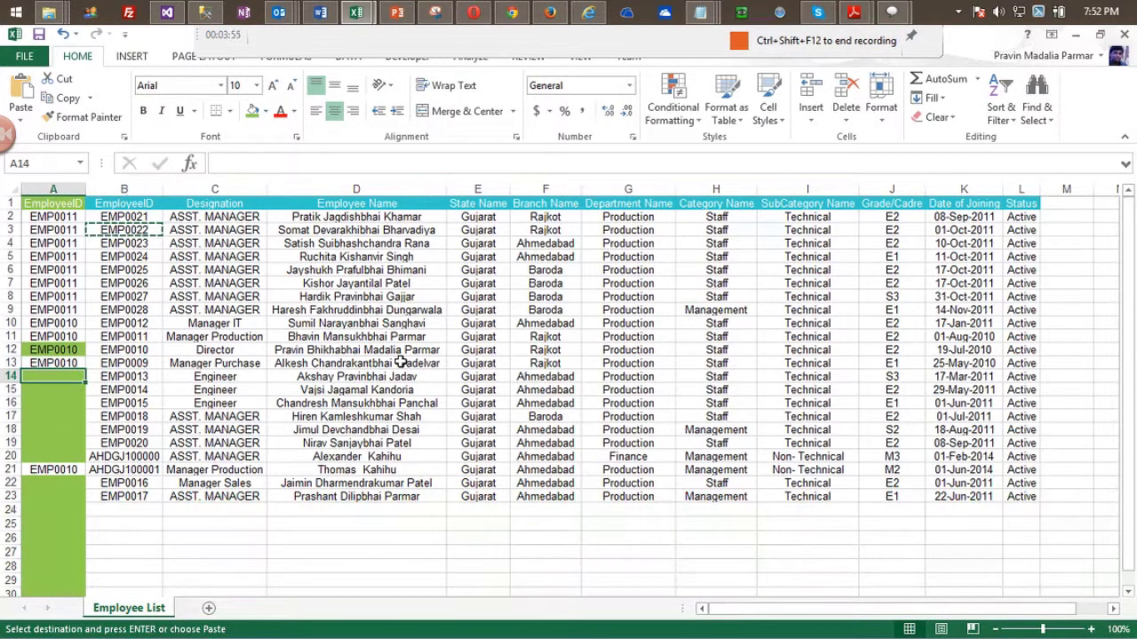
key(ctrl+v)
key(Down)
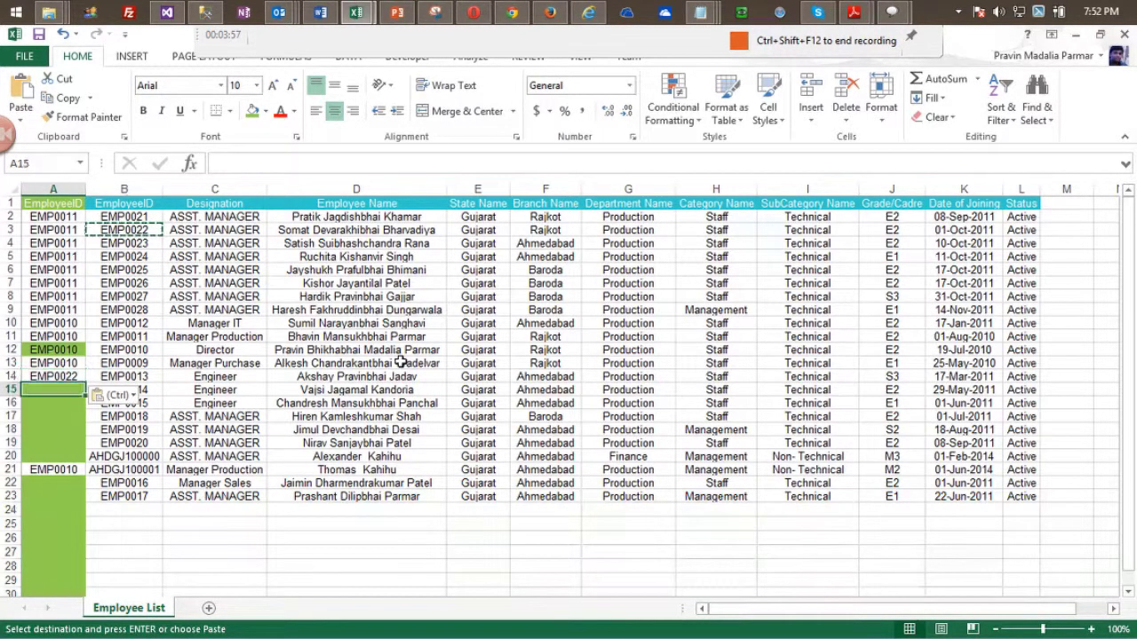
key(ctrl+v)
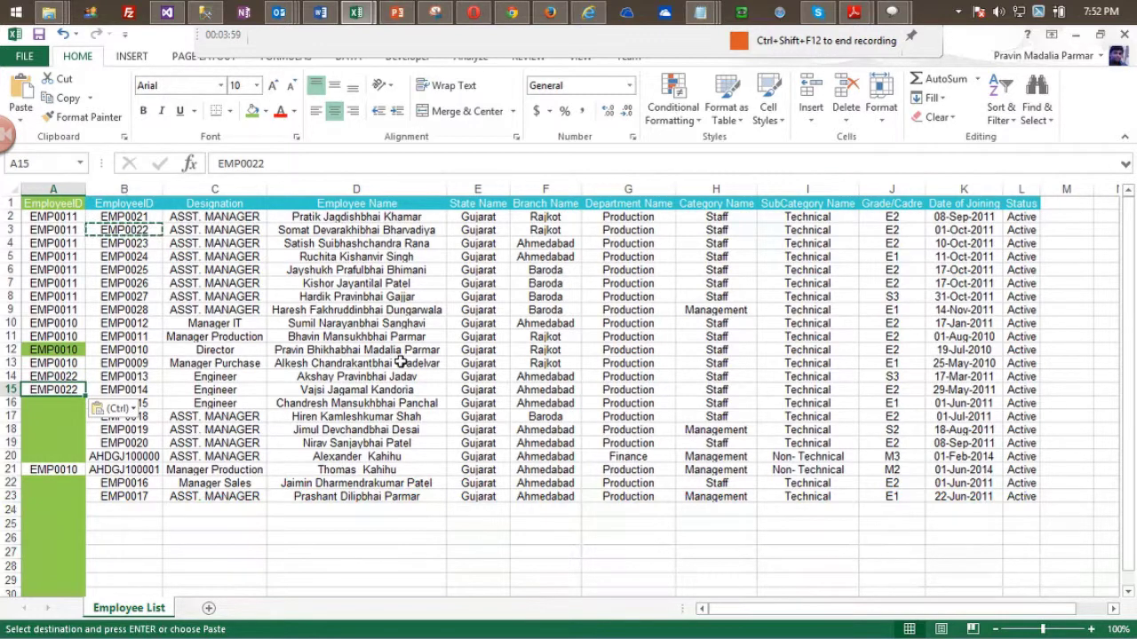
Copy the manager ID from cell A15 into A16 for the third Engineer.
key(Down)
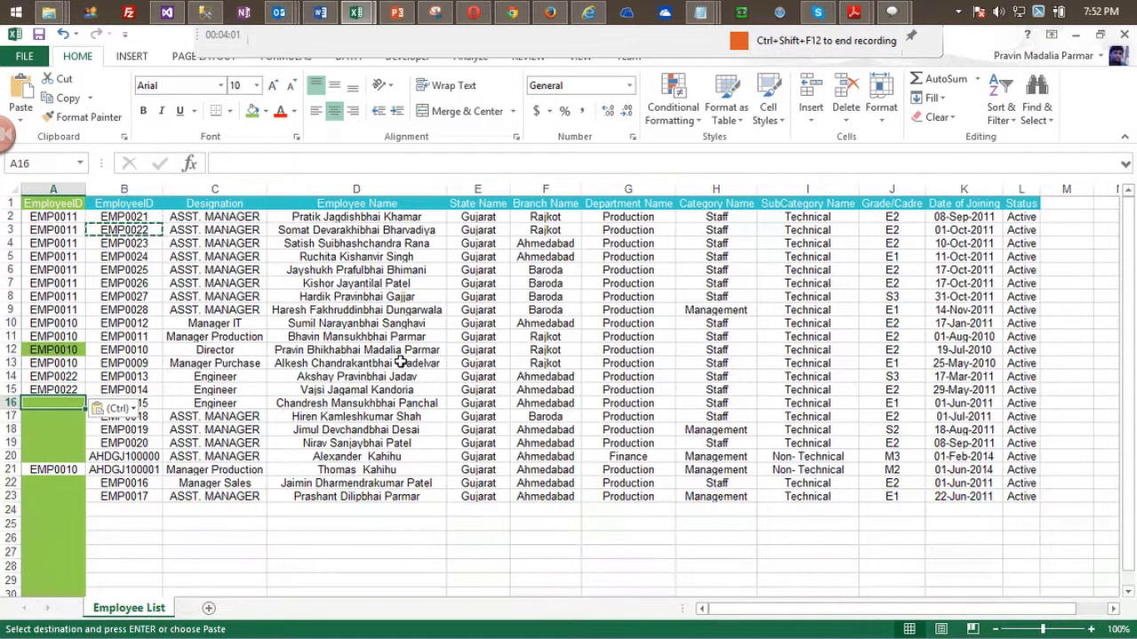
key(Up)
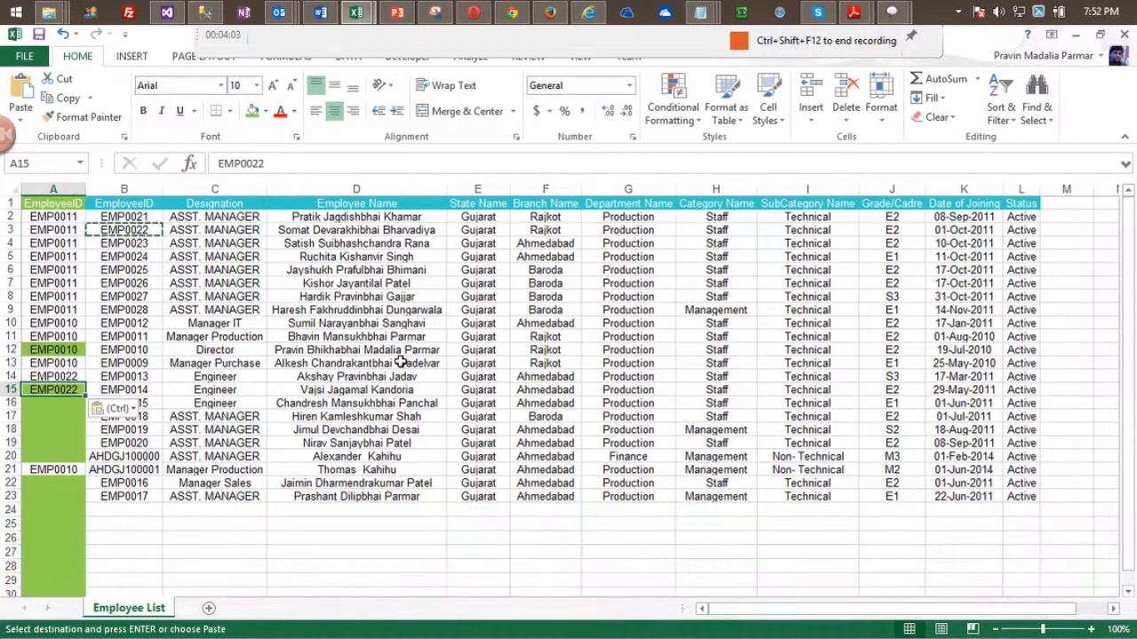
key(ctrl+c)
key(Down)
key(ctrl+v)
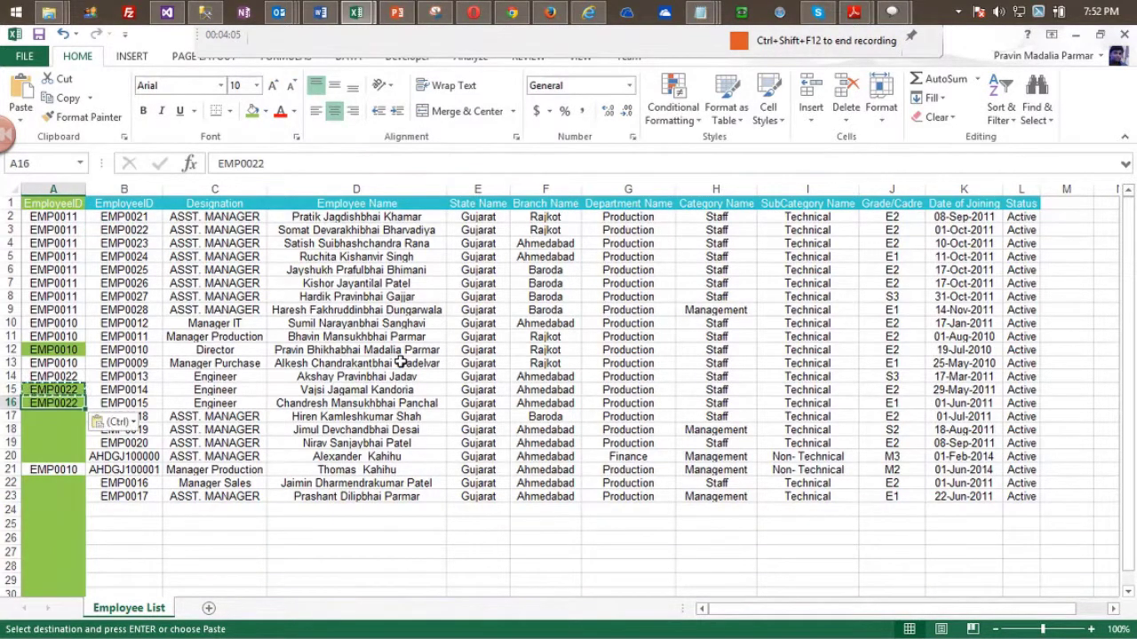
Examine the ASST. MANAGER's details in row 17, from the employee ID across to the category name.
key(Down)
key(Right)
key(Right)
key(Right)
key(Right)
key(Right)
key(Right)
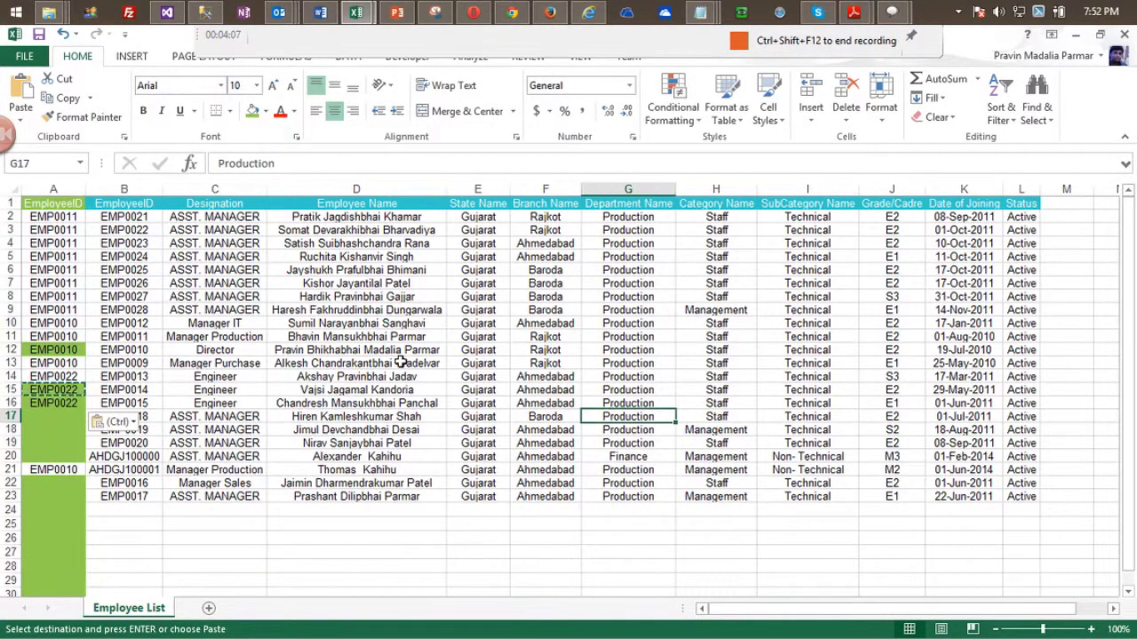
key(Right)
key(Left)
key(Left)
key(Left)
key(Left)
key(Left)
key(Left)
key(Left)
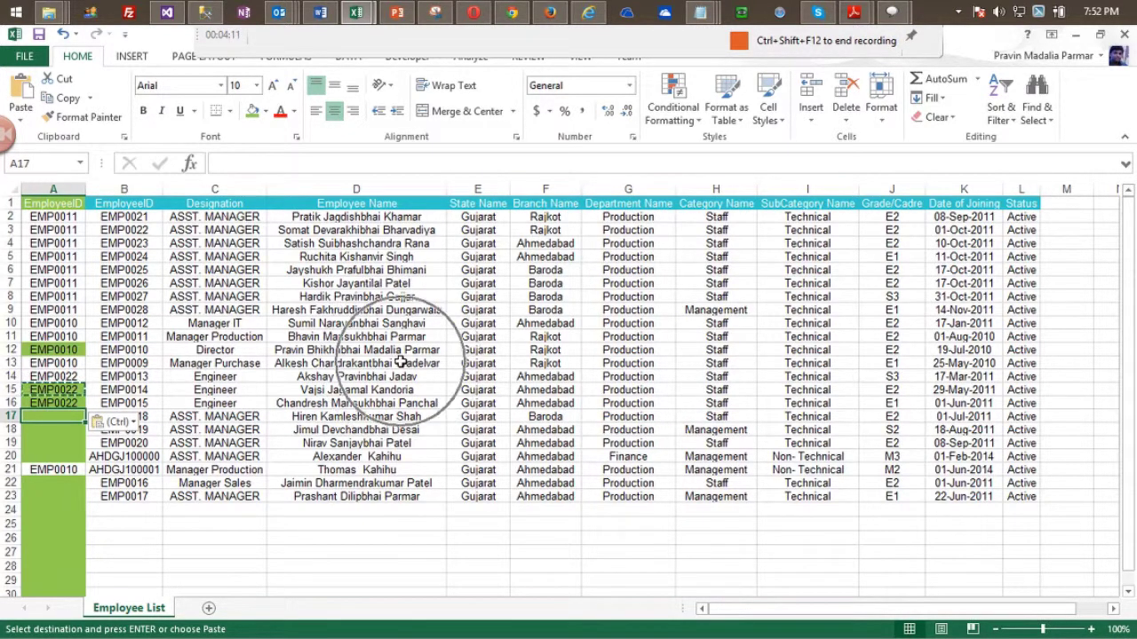
Copy the employee ID of the Ahmedabad ASST. MANAGER in cell B4.
key(Up)
key(Up)
key(Up)
key(Up)
key(Up)
key(Up)
key(Up)
key(Up)
key(Up)
key(Up)
key(Up)
key(Up)
key(Up)
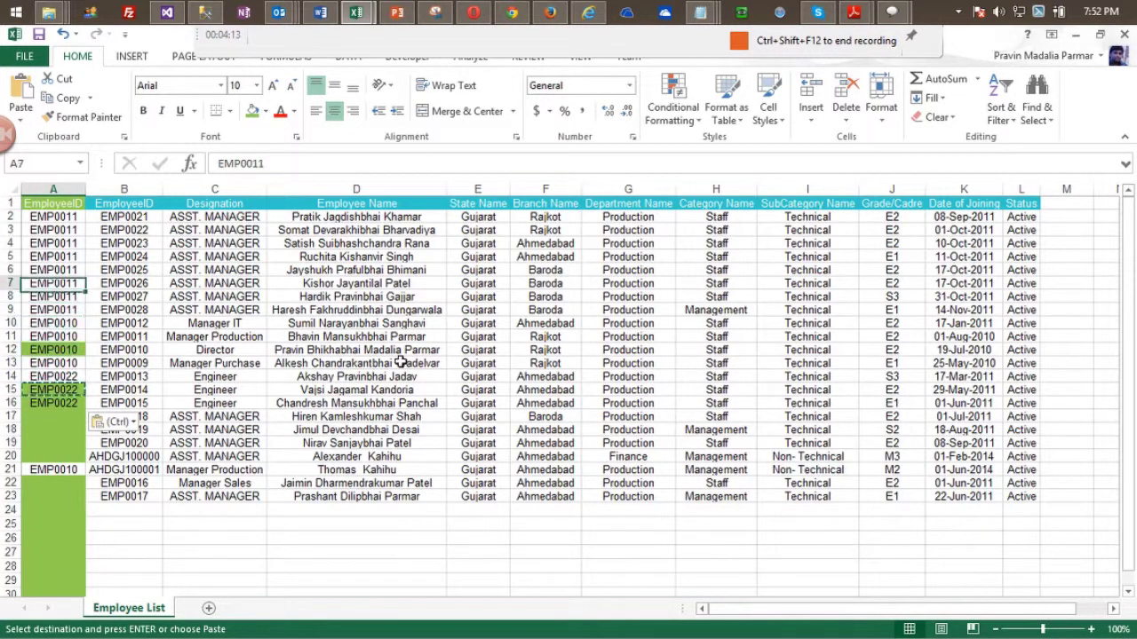
key(Right)
key(ctrl+c)
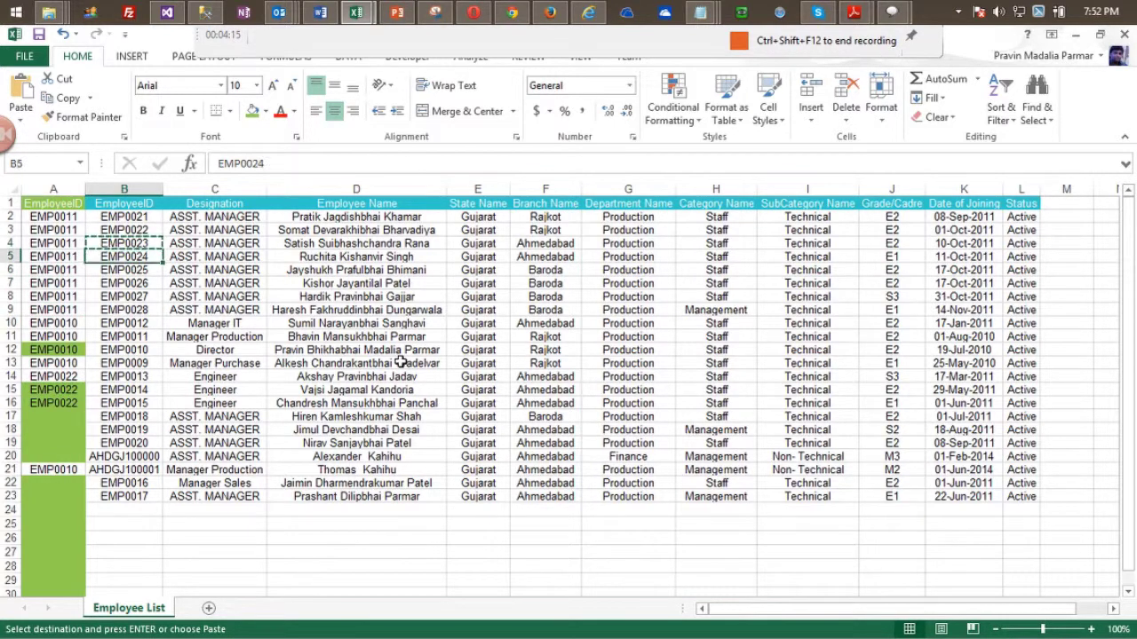
Paste the copied employee ID as the manager ID in cell A17 and save the workbook, continuing past the compatibility check.
key(Down)
key(Down)
key(Down)
key(Down)
key(Down)
key(Down)
key(Down)
key(Down)
key(Down)
key(Down)
key(Down)
key(Down)
key(Down)
key(Down)
key(Left)
key(Up)
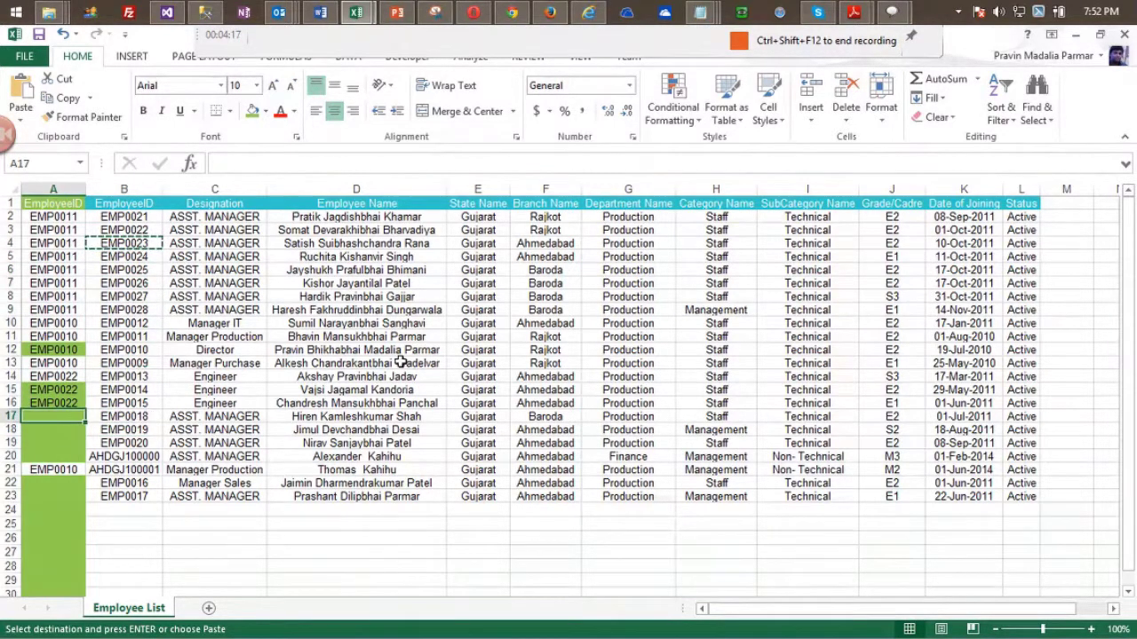
key(ctrl+v)
key(Down)
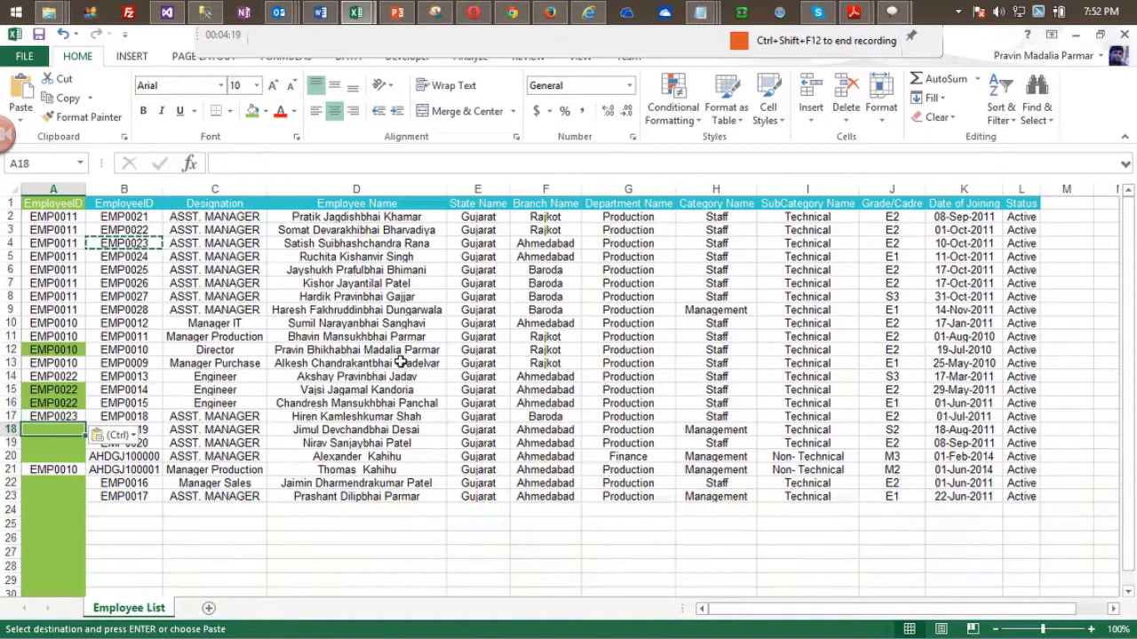
key(ctrl+s)
key(Return)
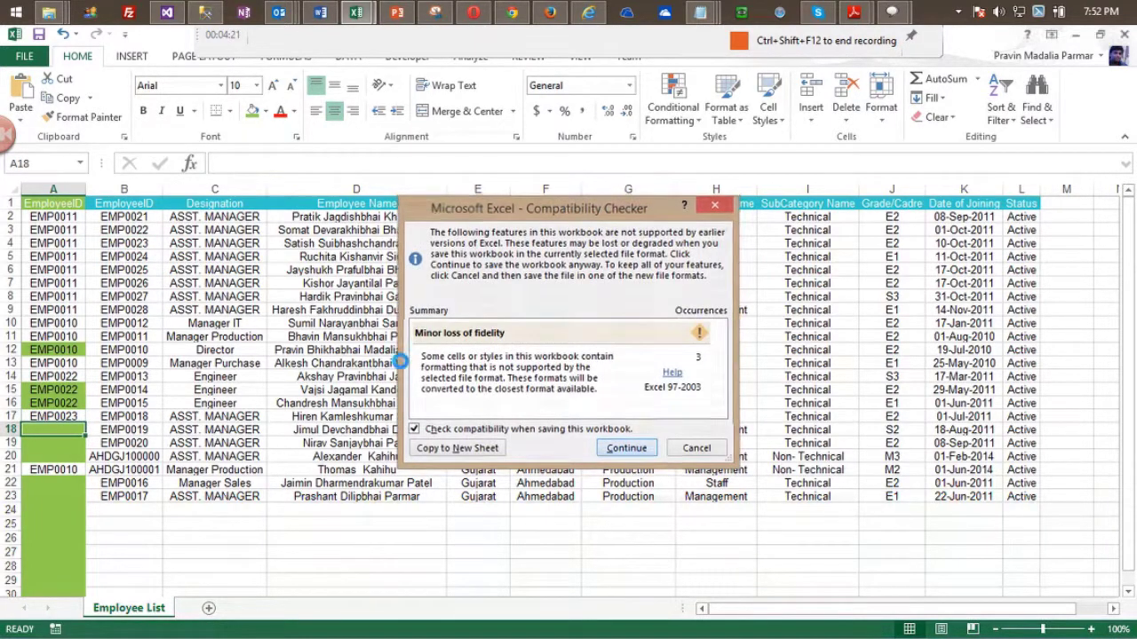
Examine the ASST. MANAGER's details in row 18, from the employee ID across to the state name.
key(Right)
key(Right)
key(Right)
key(Right)
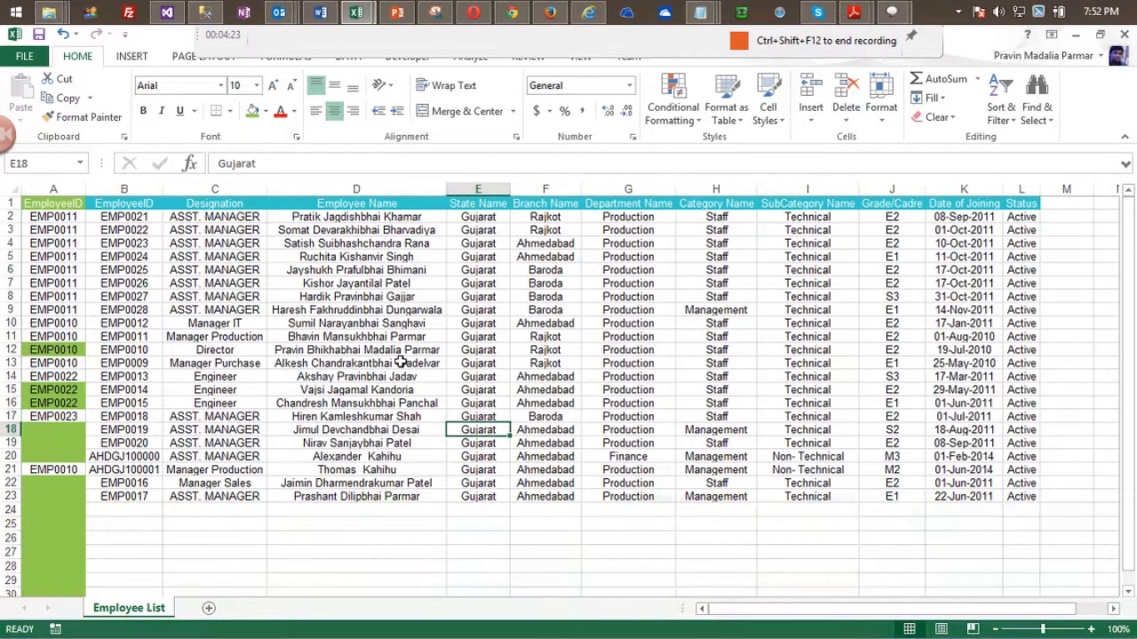
key(Left)
key(Left)
key(Left)
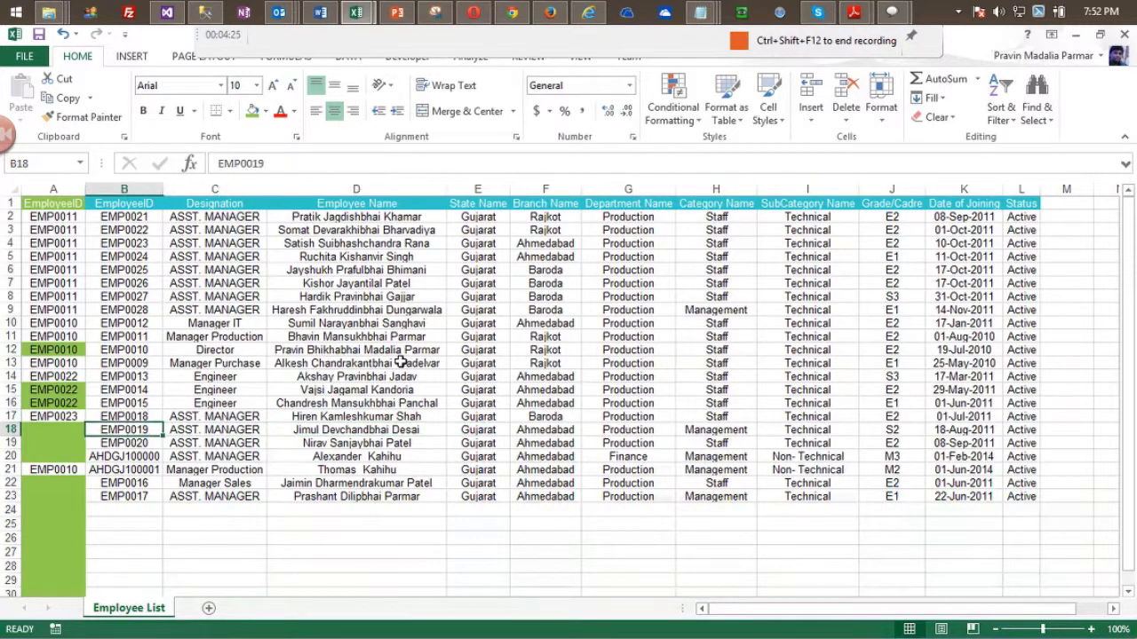
key(Right)
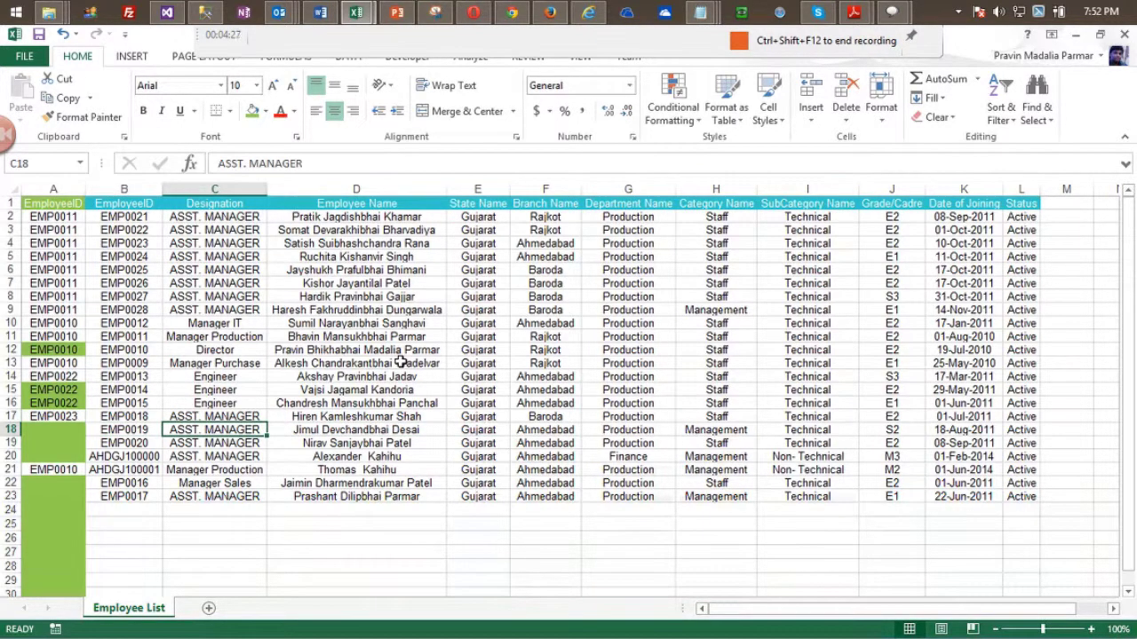
Clear the manager ID in cell A17 and save the workbook, continuing past the compatibility check.
key(Up)
key(Left)
key(Left)
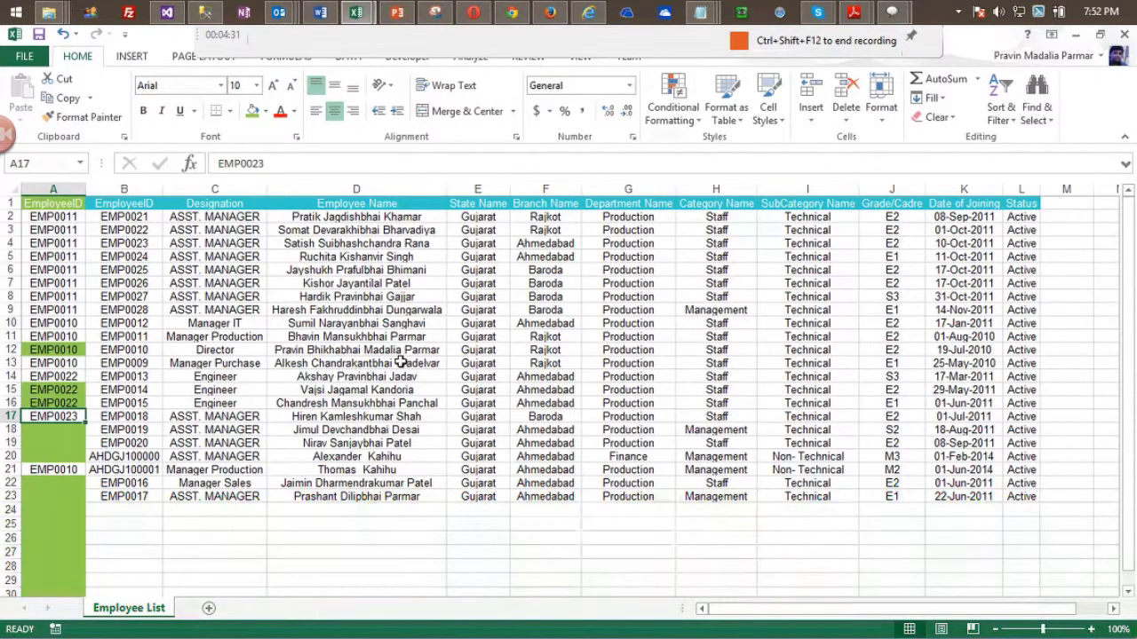
key(Delete)
key(ctrl+s)
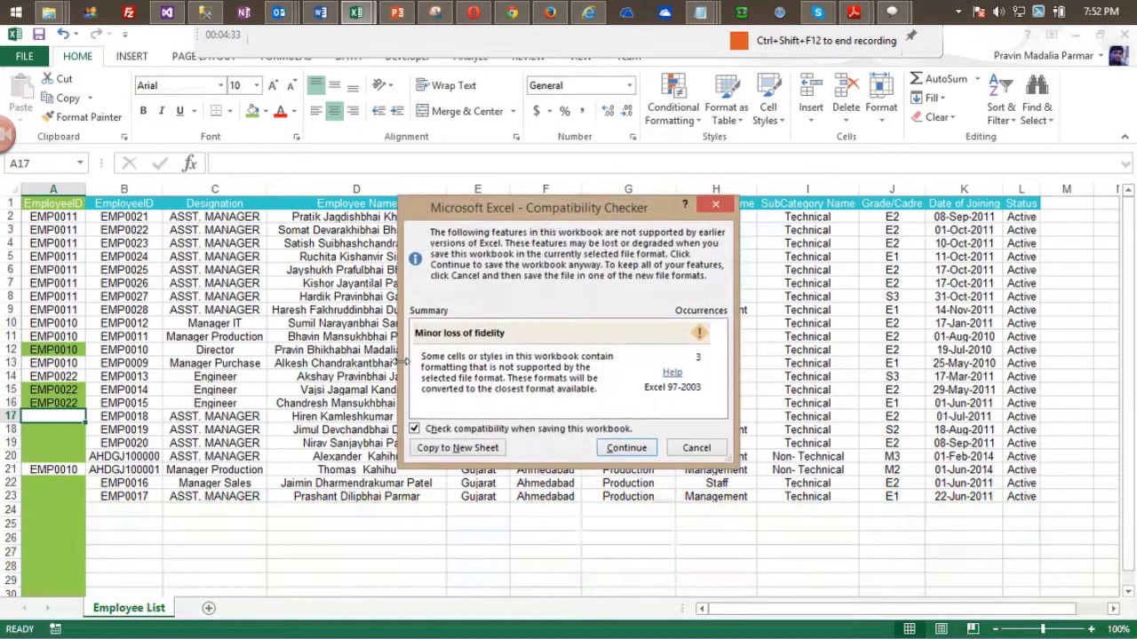
key(Return)
Recheck the ASST. MANAGER's details in row 17, from the employee ID across to the department name.
key(Right)
key(Right)
key(Right)
key(Right)
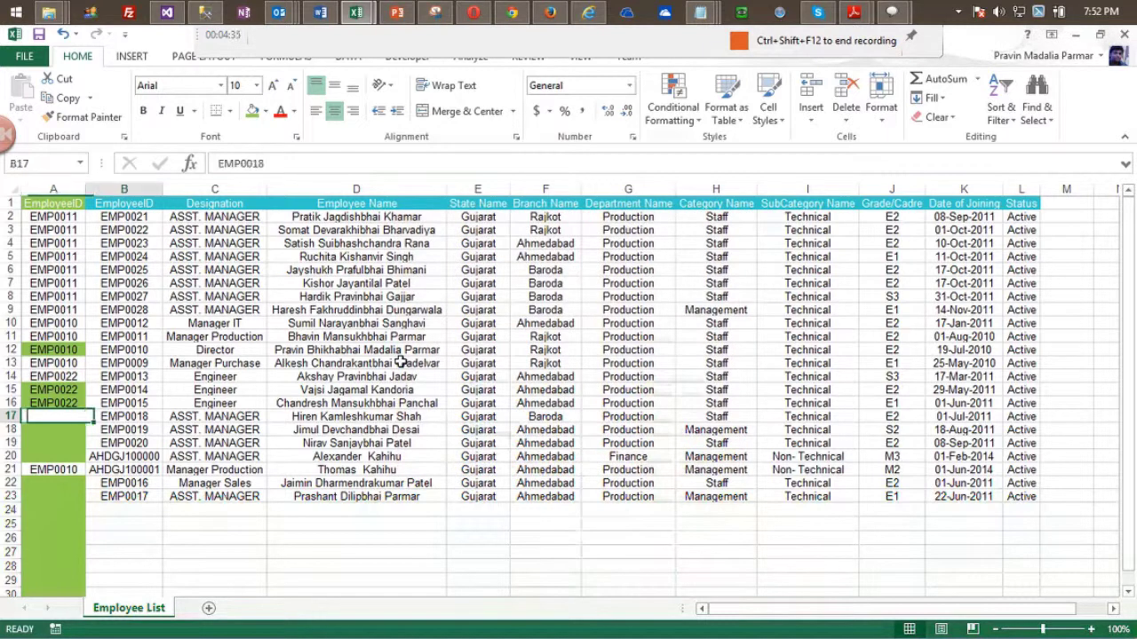
key(Right)
key(Right)
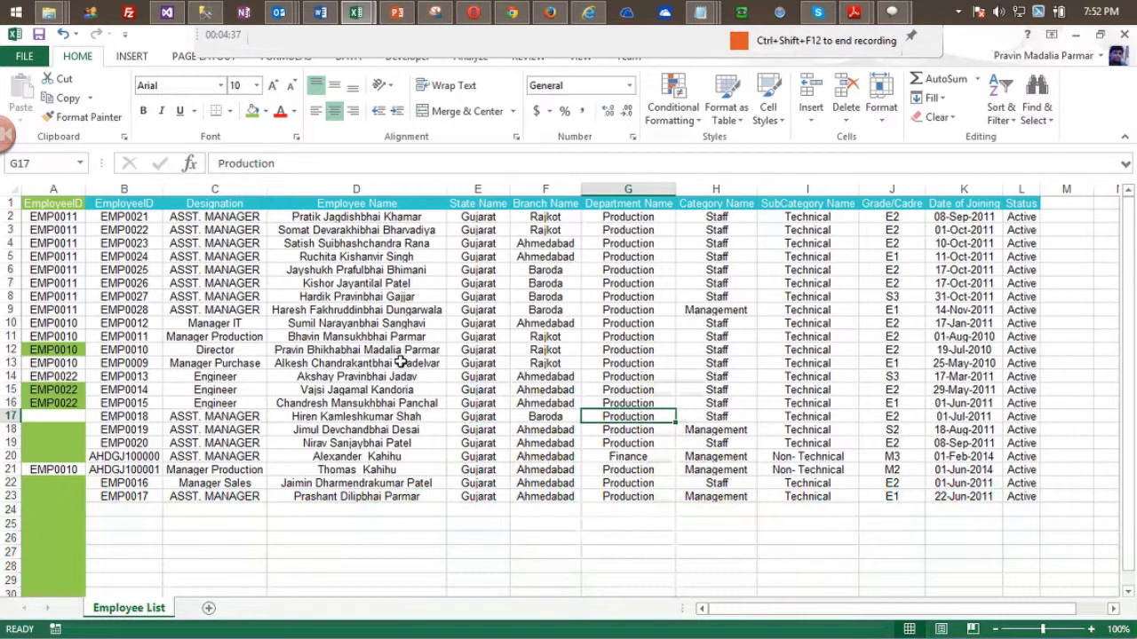
key(Left)
key(Left)
key(Left)
key(Left)
key(Left)
key(Left)
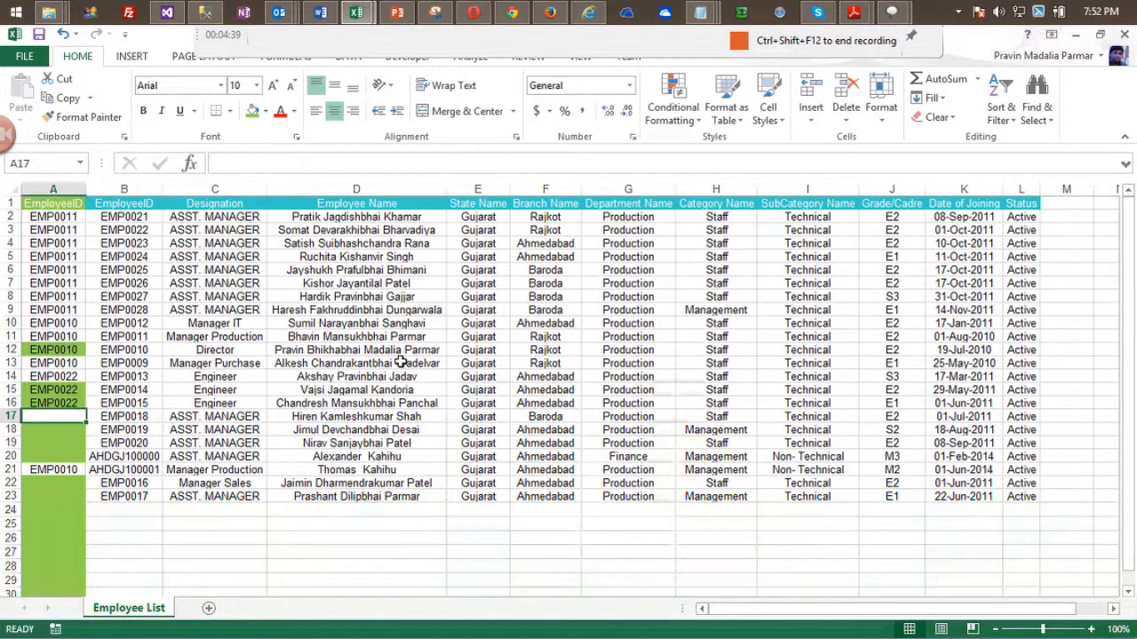
Copy the manager ID assigned to the ASST. MANAGER in cell A7.
key(Up)
key(Up)
key(Up)
key(Up)
key(Up)
key(ctrl+c)
key(Up)
key(Up)
key(Up)
key(Up)
key(Up)
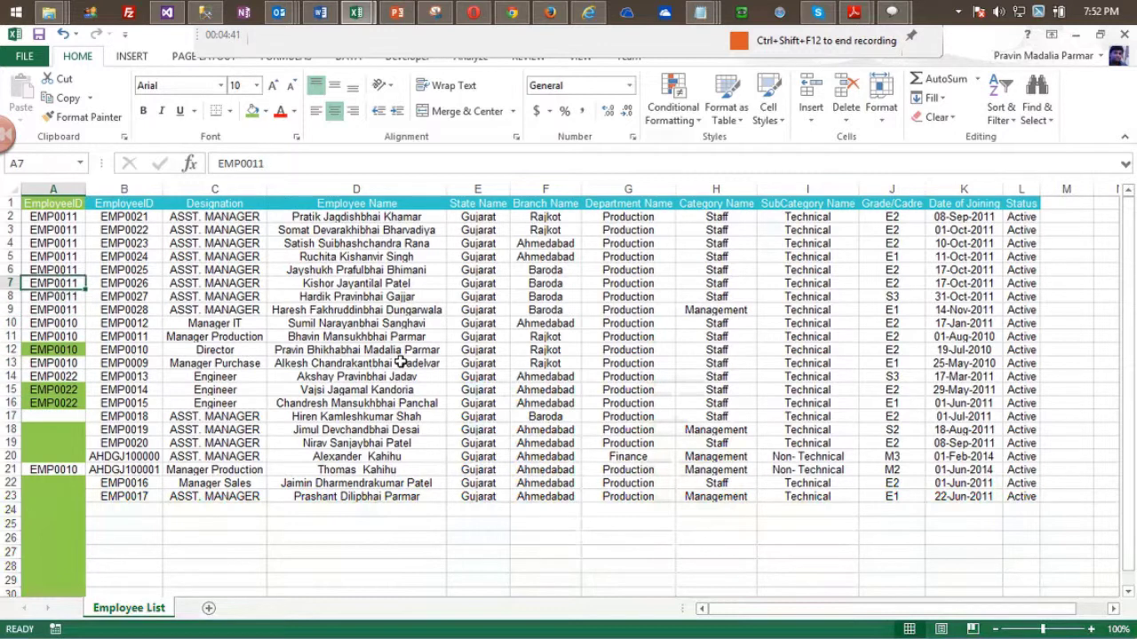
key(ctrl+c)
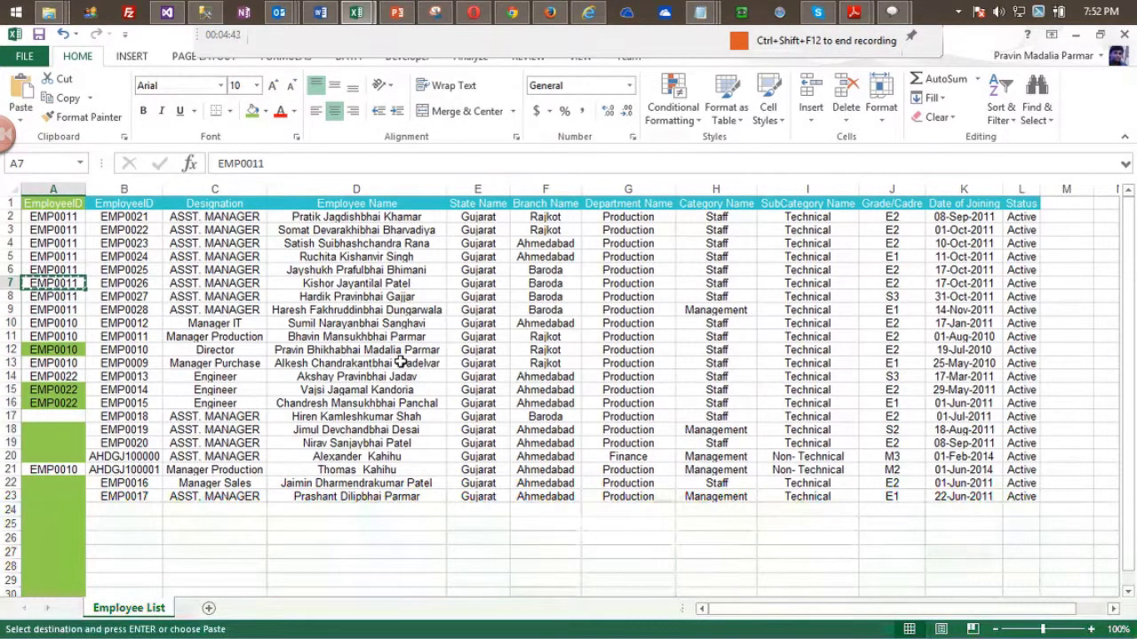
Paste the copied manager ID for the three ASST. MANAGERs in cells A17, A18 and A19.
key(Down)
key(Down)
key(Down)
key(Down)
key(Down)
key(Down)
key(Down)
key(Down)
key(Down)
key(Down)
key(Down)
key(Down)
key(Down)
key(Down)
key(Up)
key(Up)
key(Up)
key(Up)
key(Up)
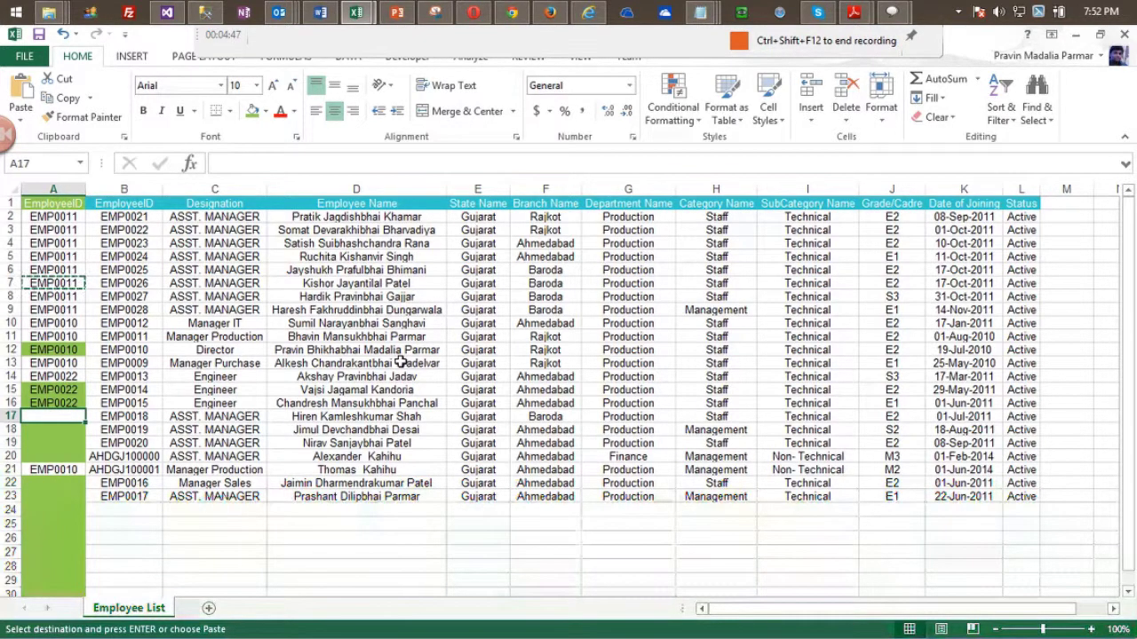
key(ctrl+v)
key(Down)
key(ctrl+v)
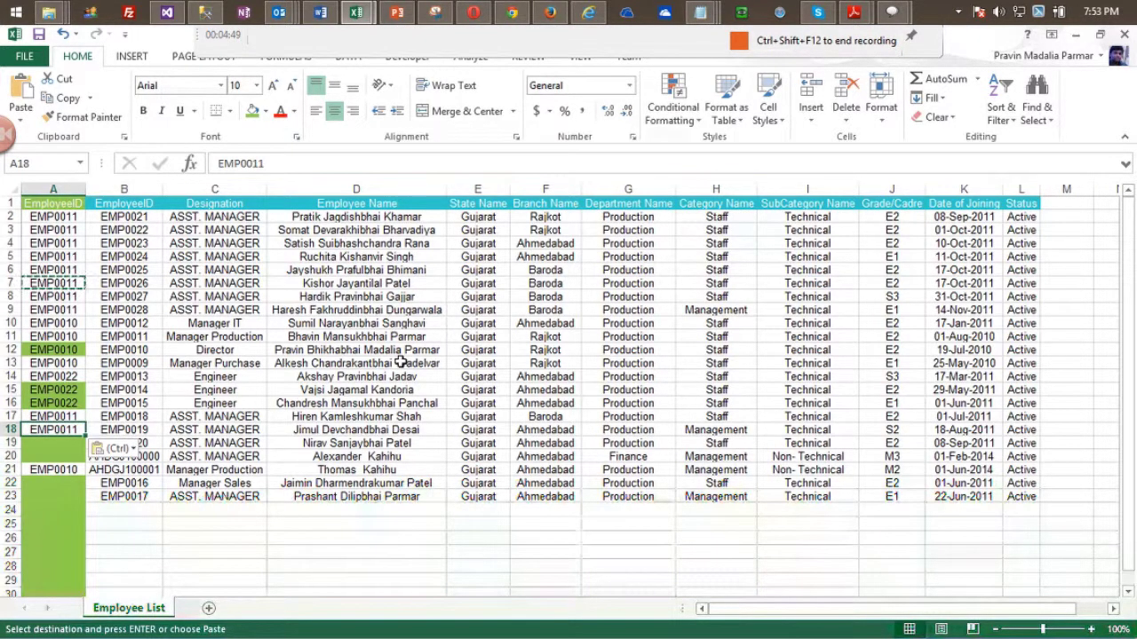
key(Down)
key(ctrl+v)
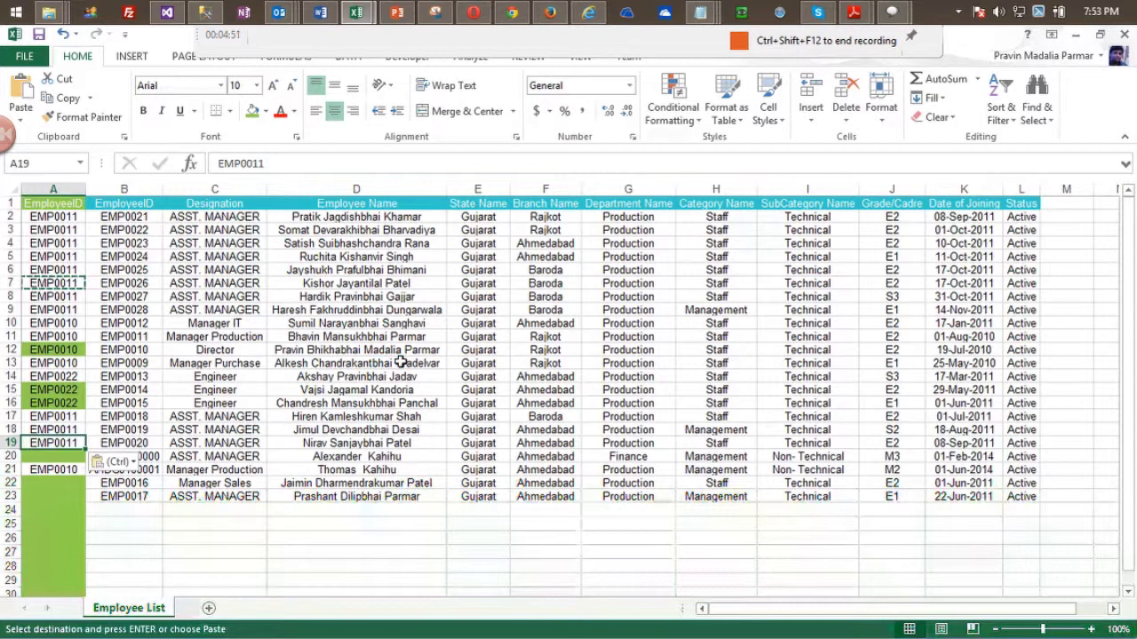
Examine the ASST. MANAGER's details in row 20, from the employee ID across to the department name.
key(Down)
key(Right)
key(Right)
key(Right)
key(Right)
key(Right)
key(Right)
key(Left)
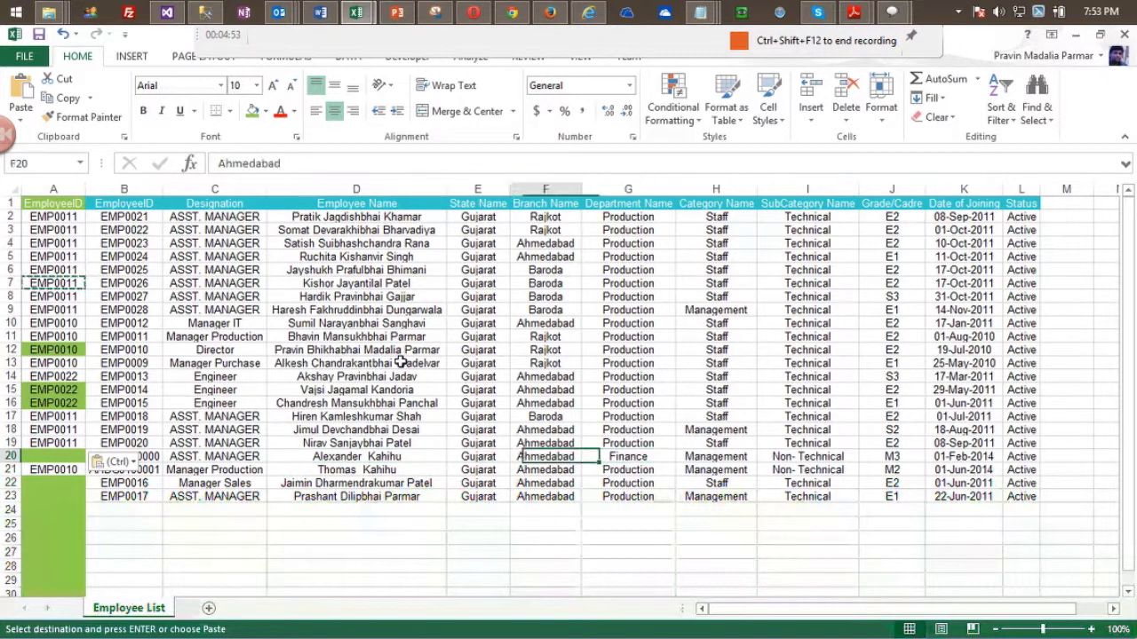
key(Left)
key(Left)
key(Left)
key(Left)
key(Left)
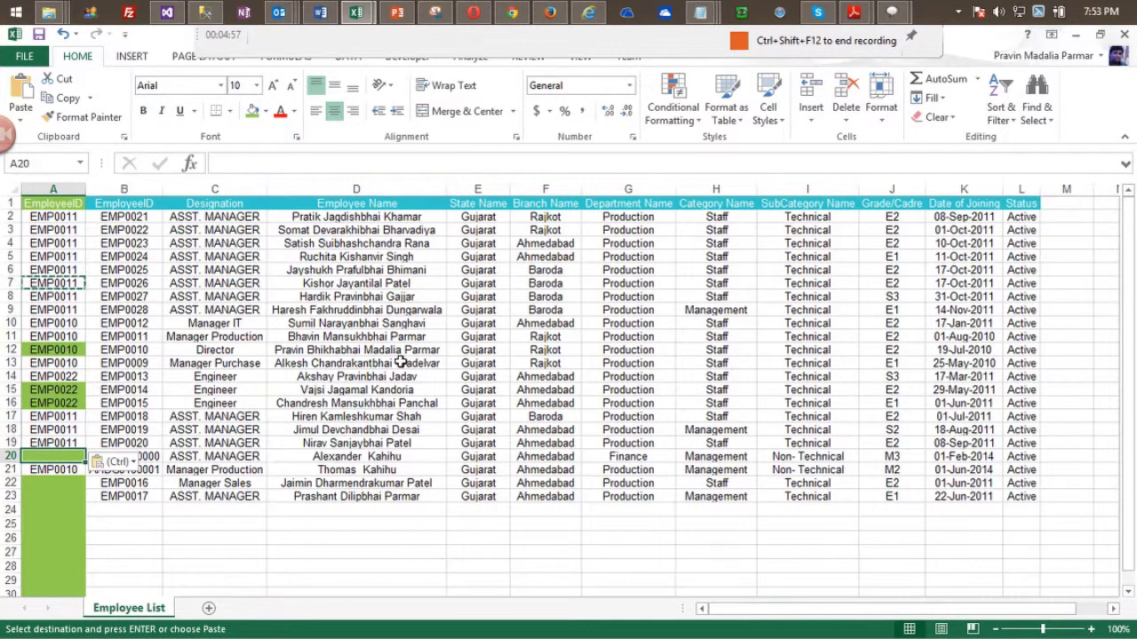
Compare the designations in rows 11, 12 and 13 to choose a manager for the ASST. MANAGER in row 20.
key(Up)
key(Up)
key(Up)
key(Up)
key(Up)
key(Up)
key(Up)
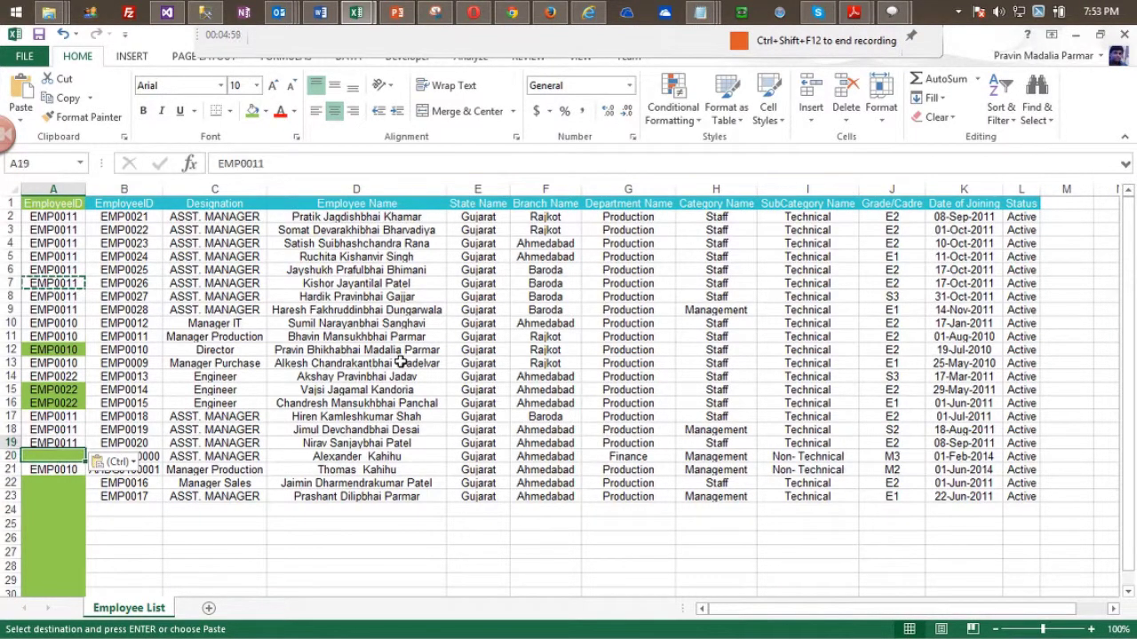
key(Up)
key(Up)
key(Up)
key(Up)
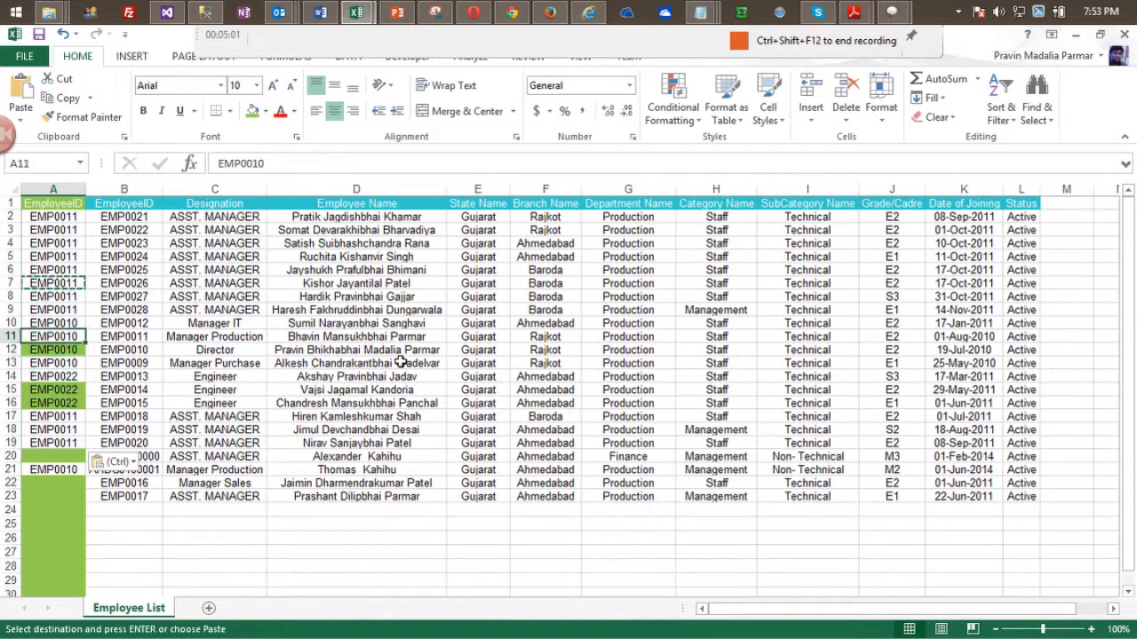
key(Down)
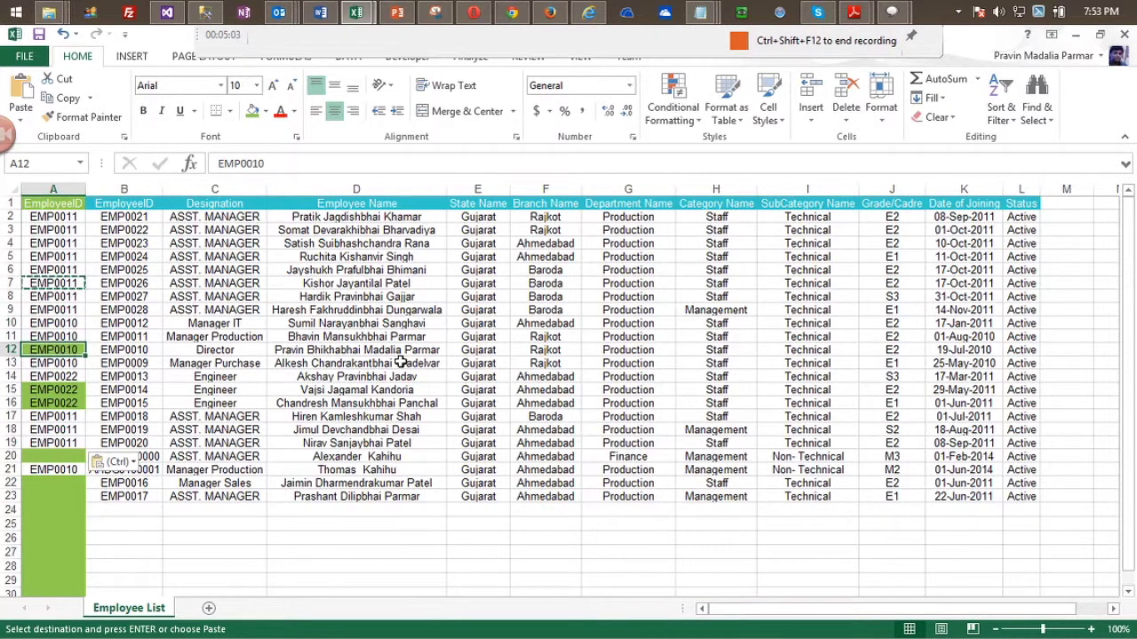
key(Right)
key(Right)
key(Up)
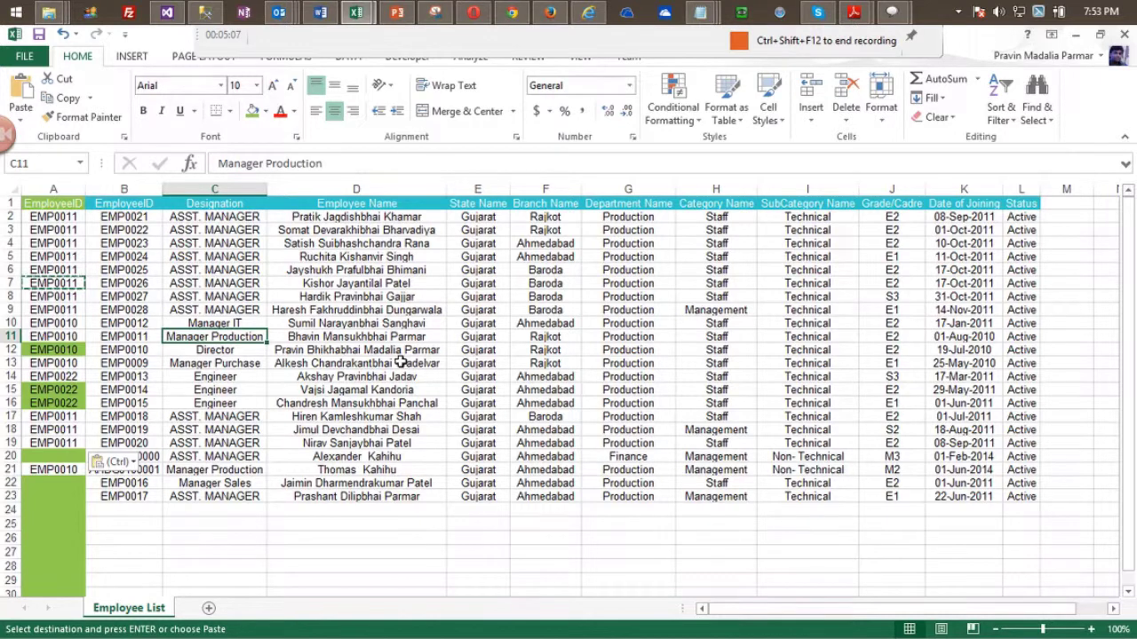
key(Down)
key(Down)
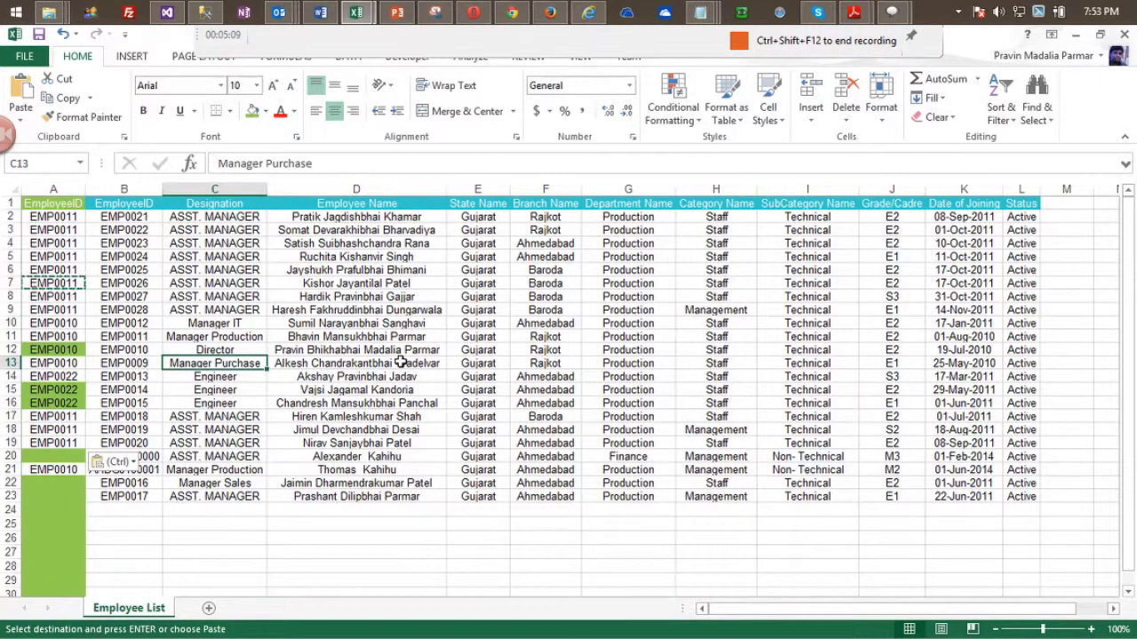
Copy the Manager Purchase's employee ID from cell B13 into cell A20 as the ASST. MANAGER's manager ID.
key(Left)
key(ctrl+c)
key(Down)
key(Down)
key(Down)
key(Down)
key(Down)
key(Down)
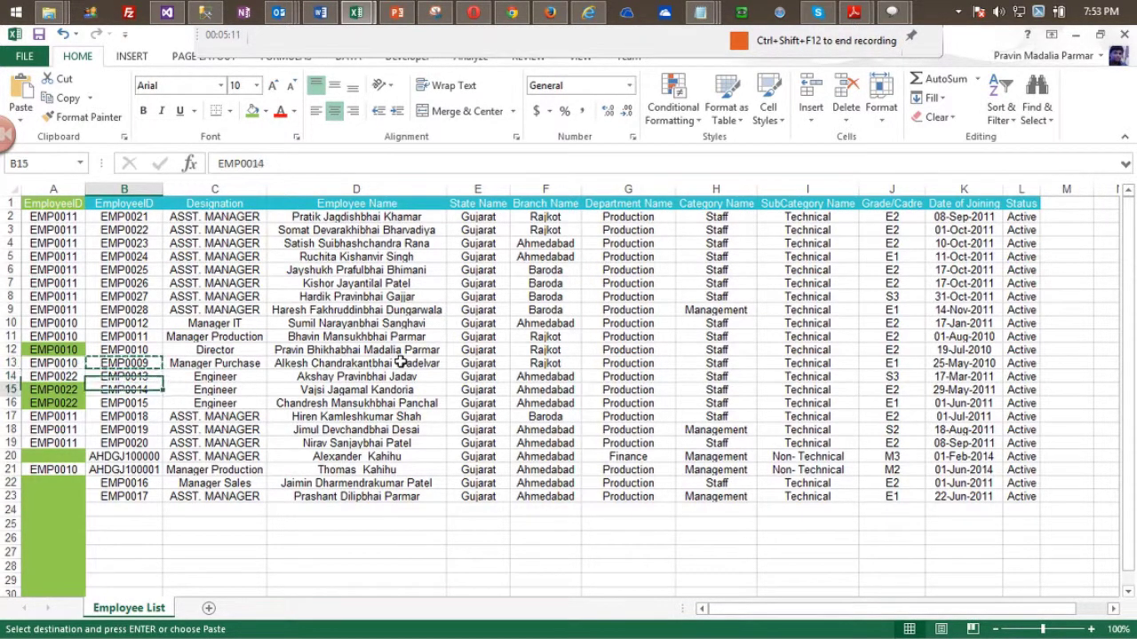
key(Down)
key(Left)
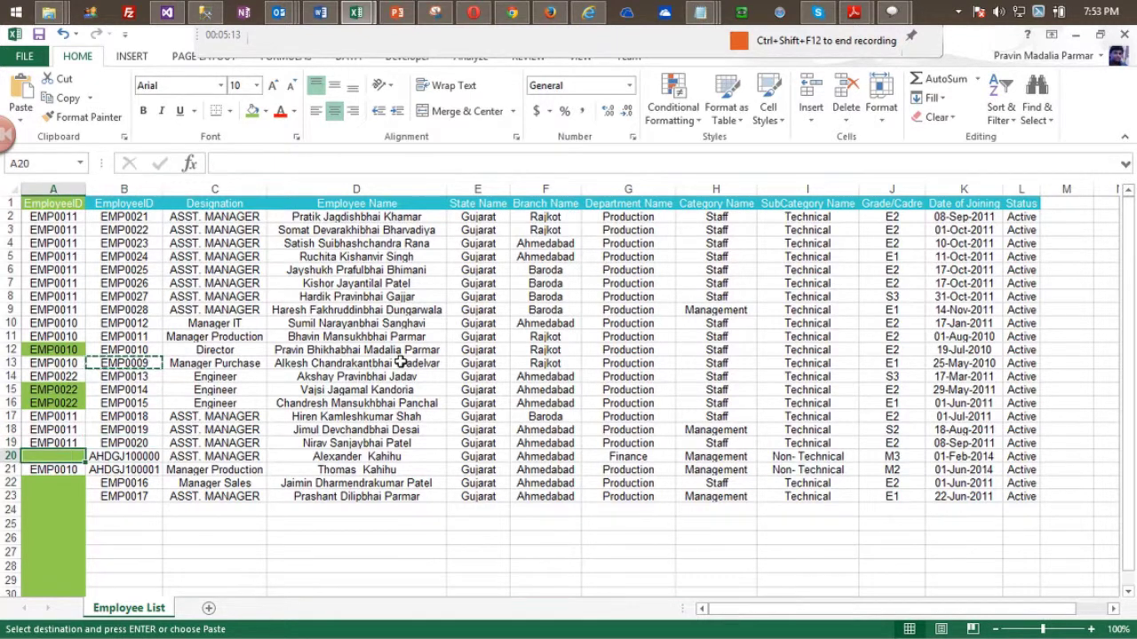
key(ctrl+v)
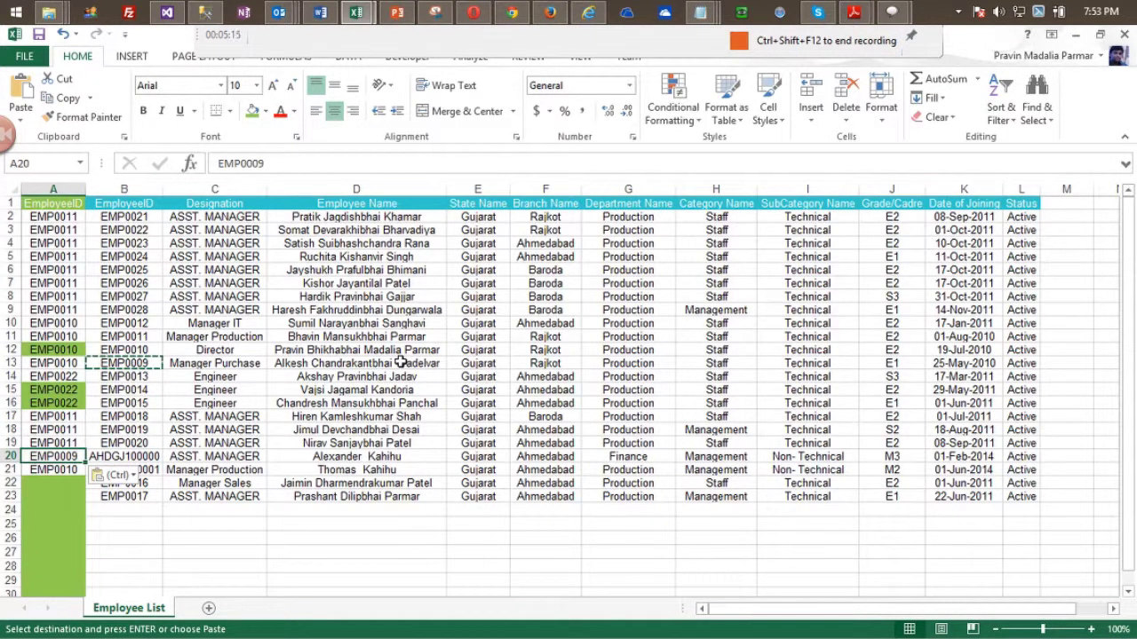
Examine the designations and IDs from row 19 down to the Manager Sales in row 22.
key(Down)
key(Down)
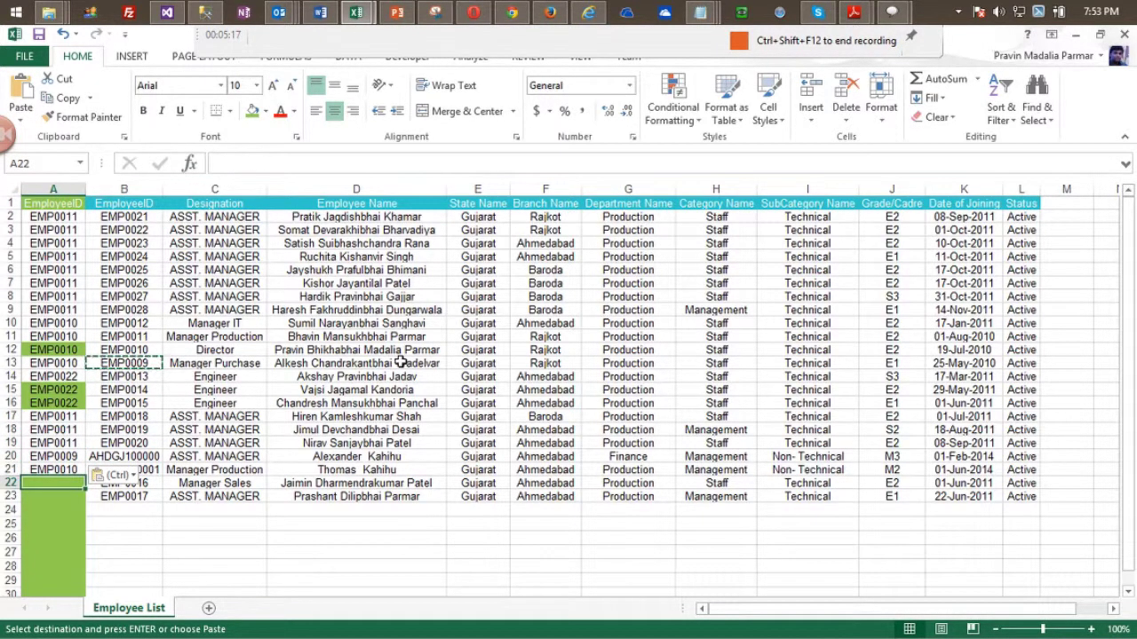
key(Up)
key(Up)
key(Up)
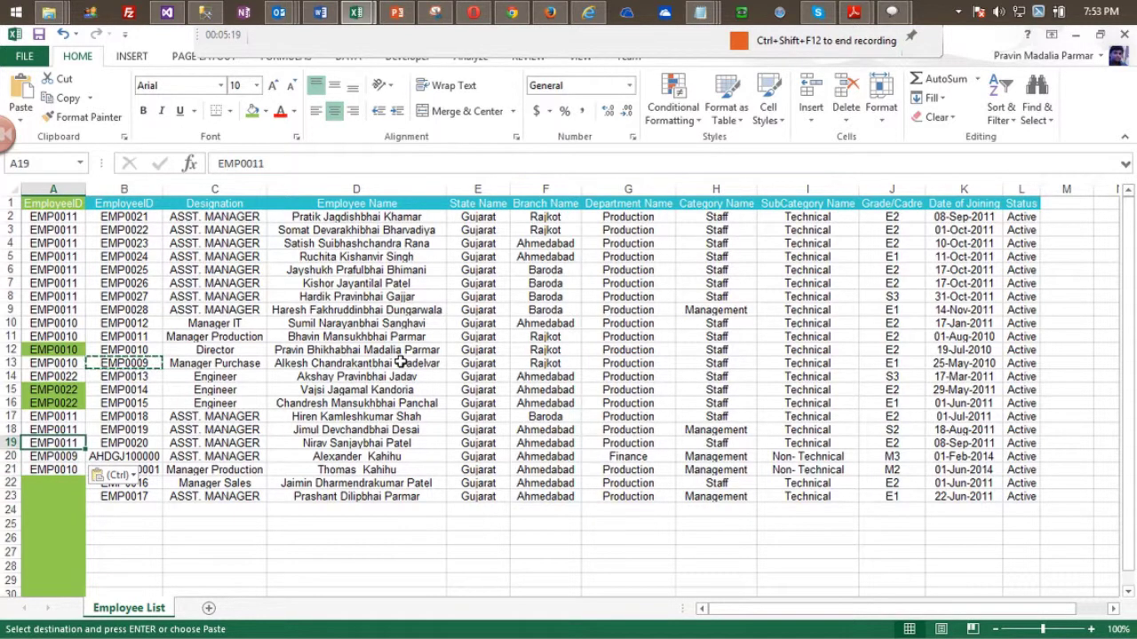
key(Right)
key(Right)
key(Down)
key(Down)
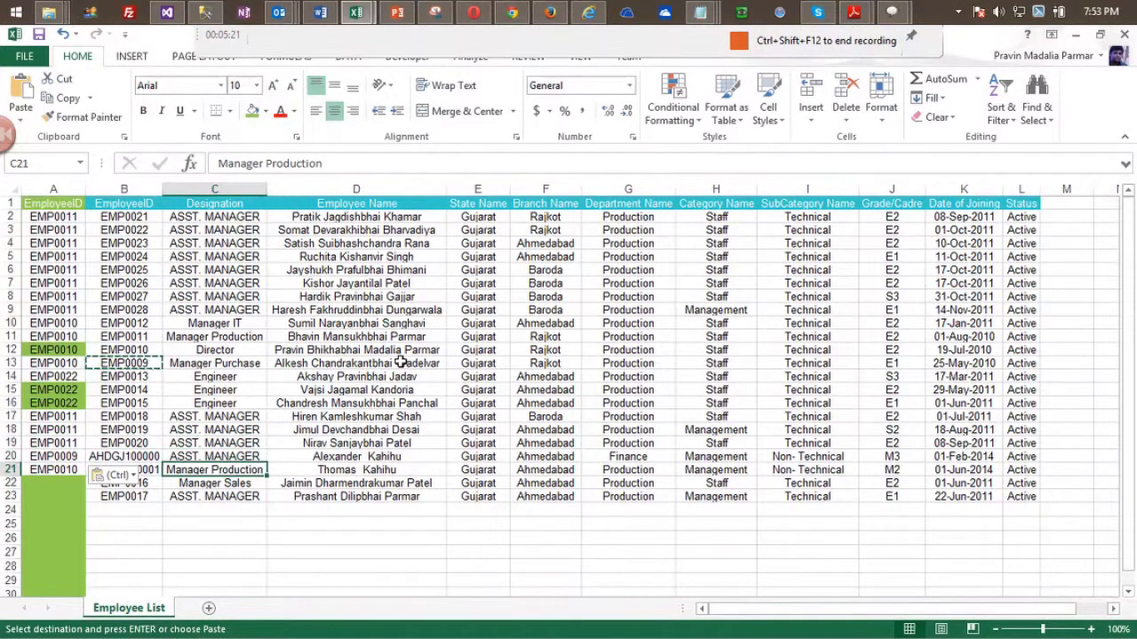
key(Down)
key(Left)
key(Right)
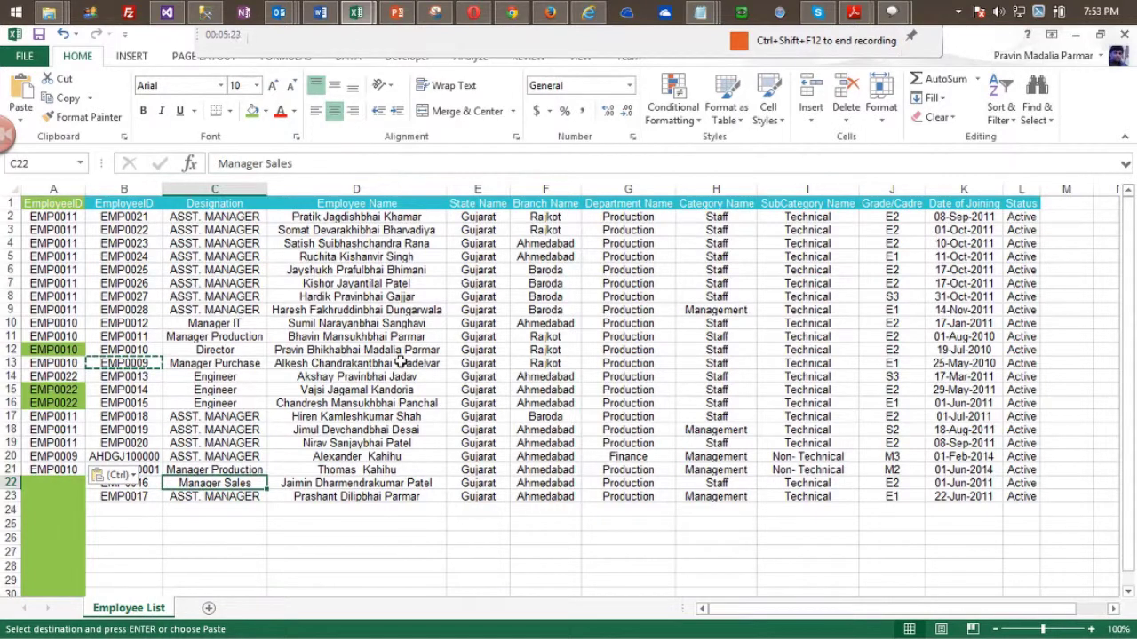
key(Left)
key(Left)
key(Right)
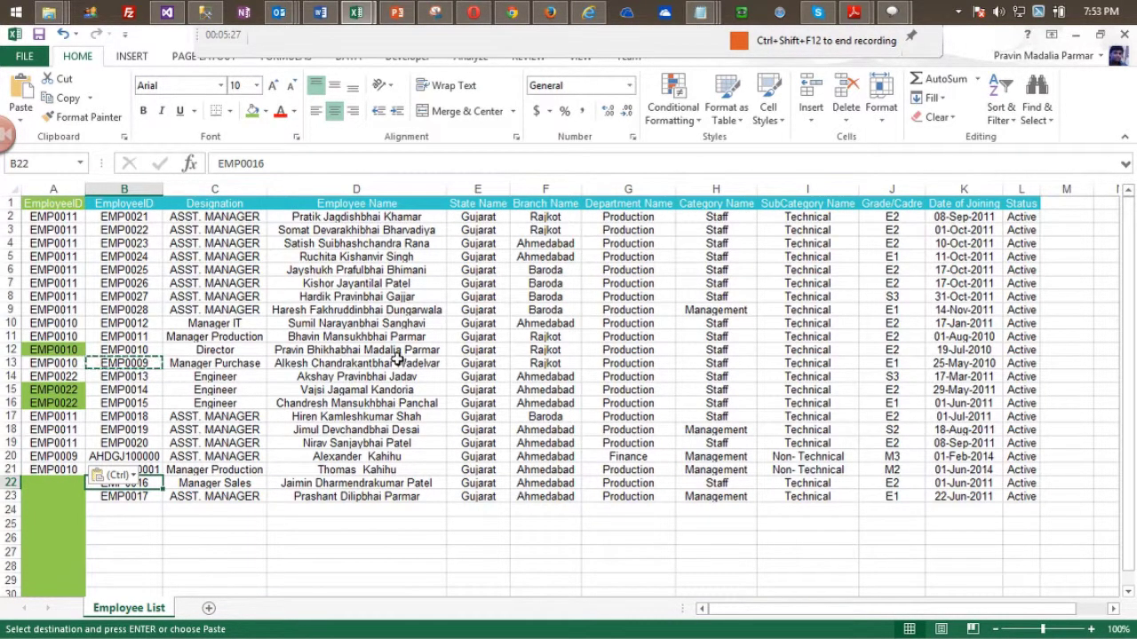
click(219, 536)
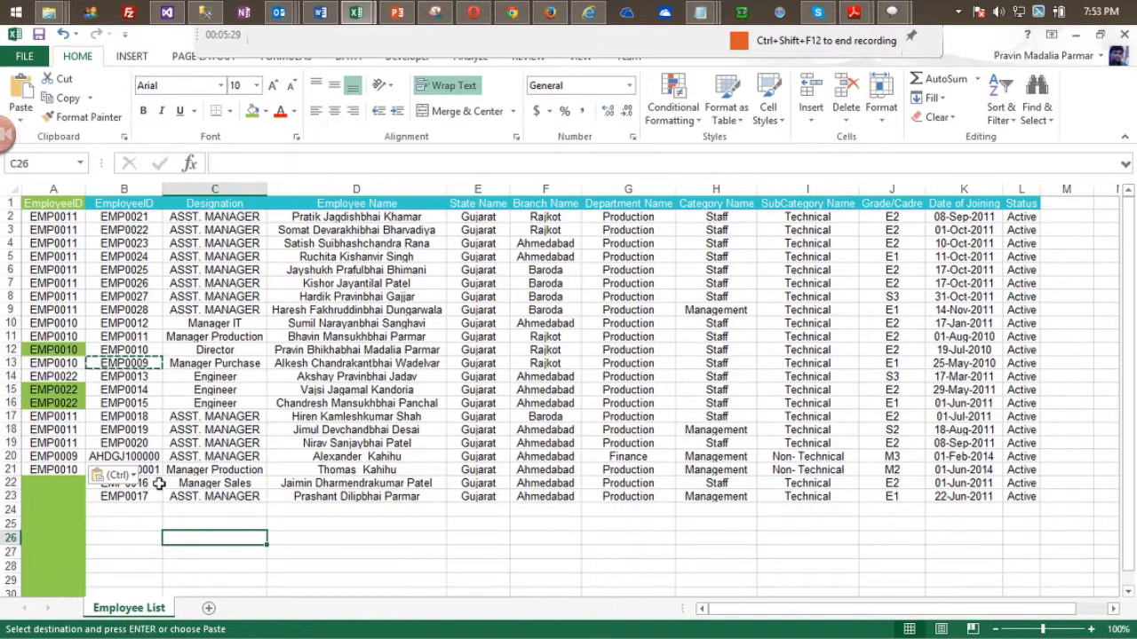
click(233, 483)
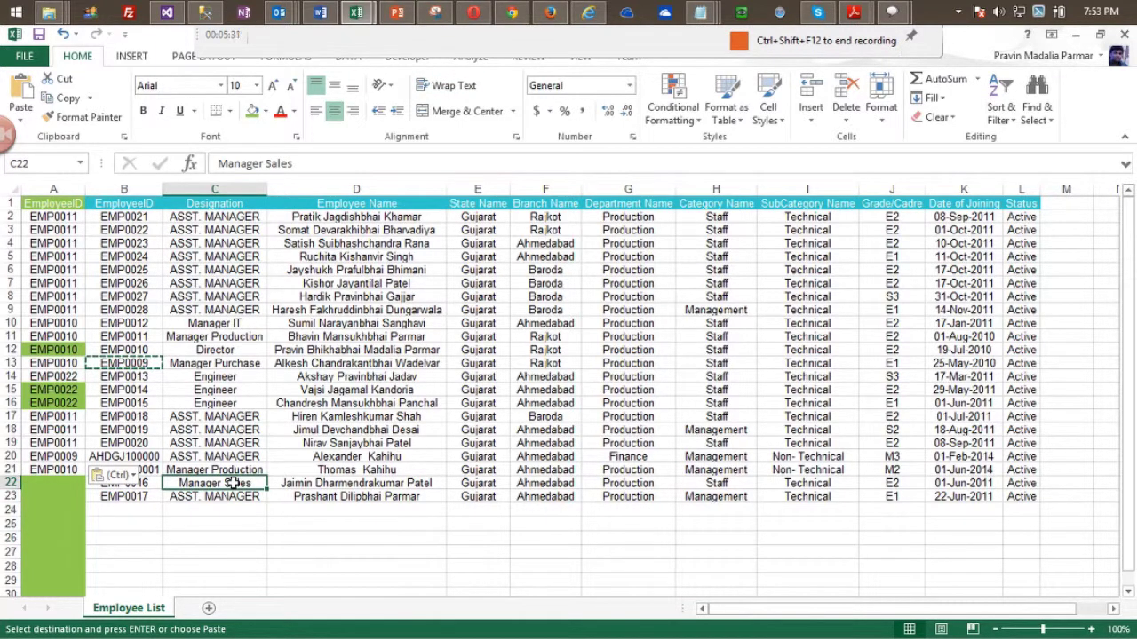
Copy the manager ID assigned to the Manager Purchase in cell A13.
key(Left)
key(Up)
key(Up)
key(Up)
key(Up)
key(Up)
key(Up)
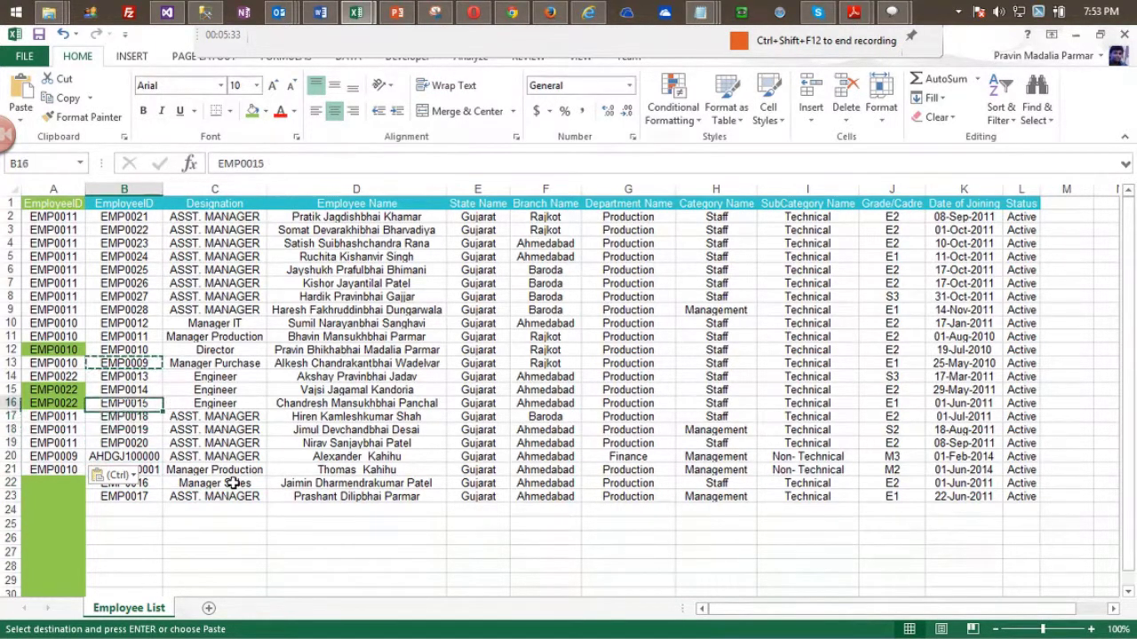
key(Up)
key(Up)
key(Up)
key(Left)
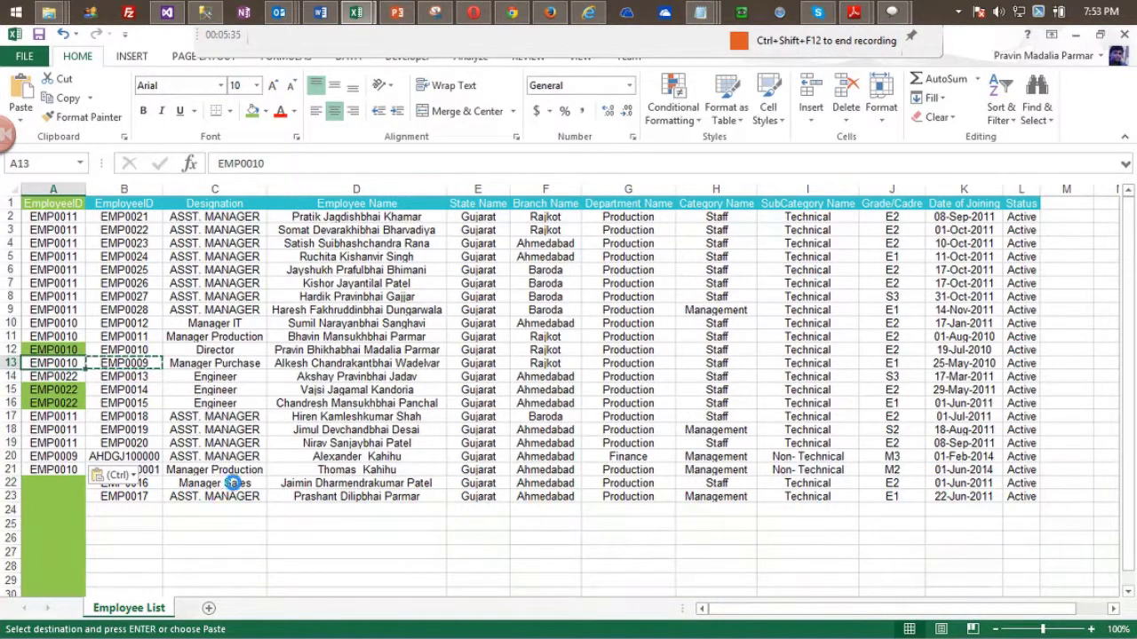
Paste the copied manager ID for the Manager Sales in cell A22.
key(Down)
key(Down)
key(Down)
key(Down)
key(Down)
key(Down)
key(Down)
key(Down)
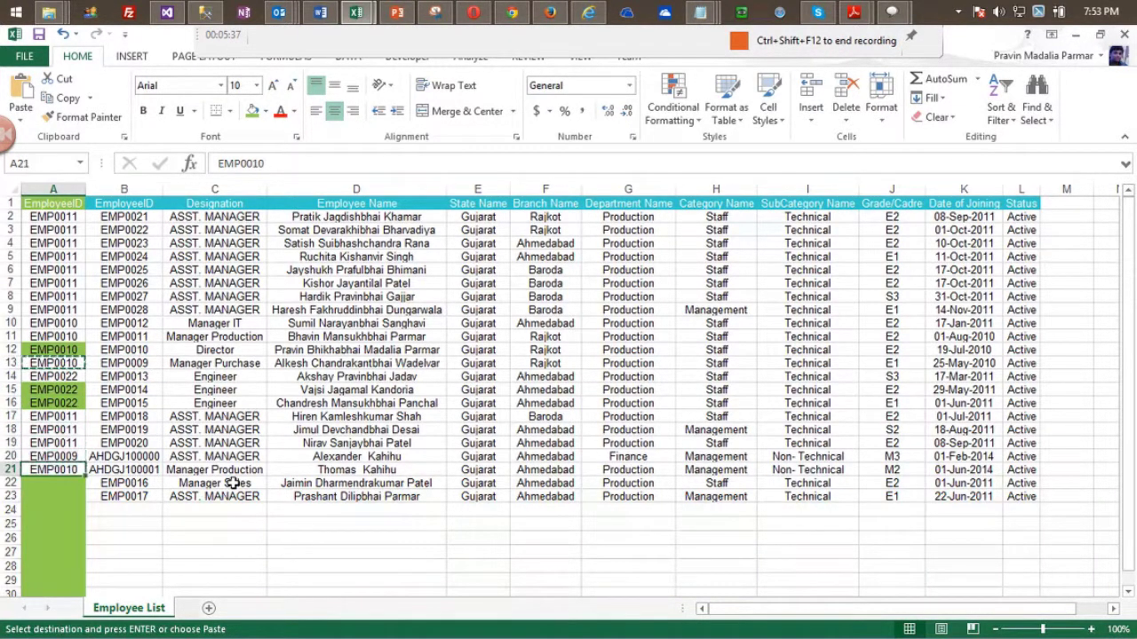
key(Down)
key(ctrl+v)
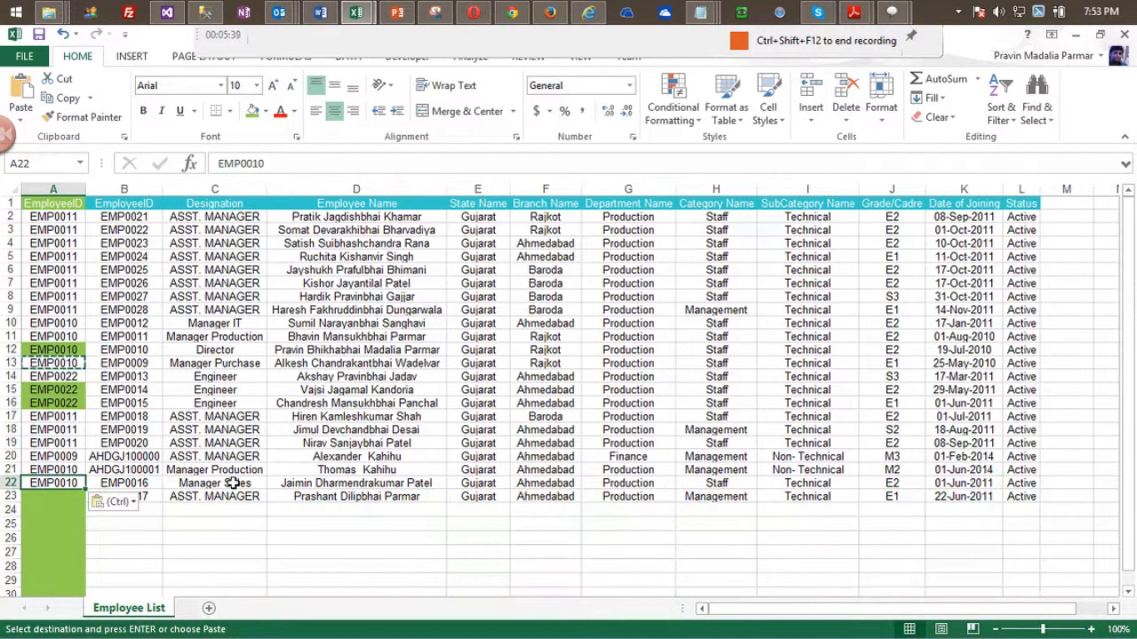
Examine the ASST. MANAGER's details in row 23, from the employee ID across to the branch and department names.
key(Down)
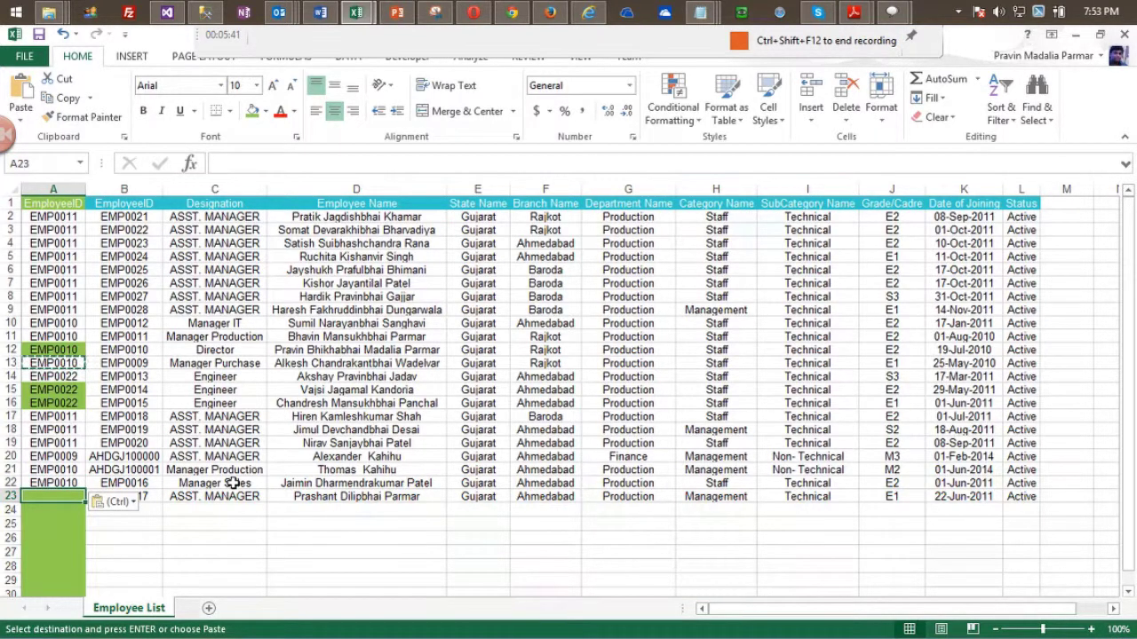
key(Up)
key(Up)
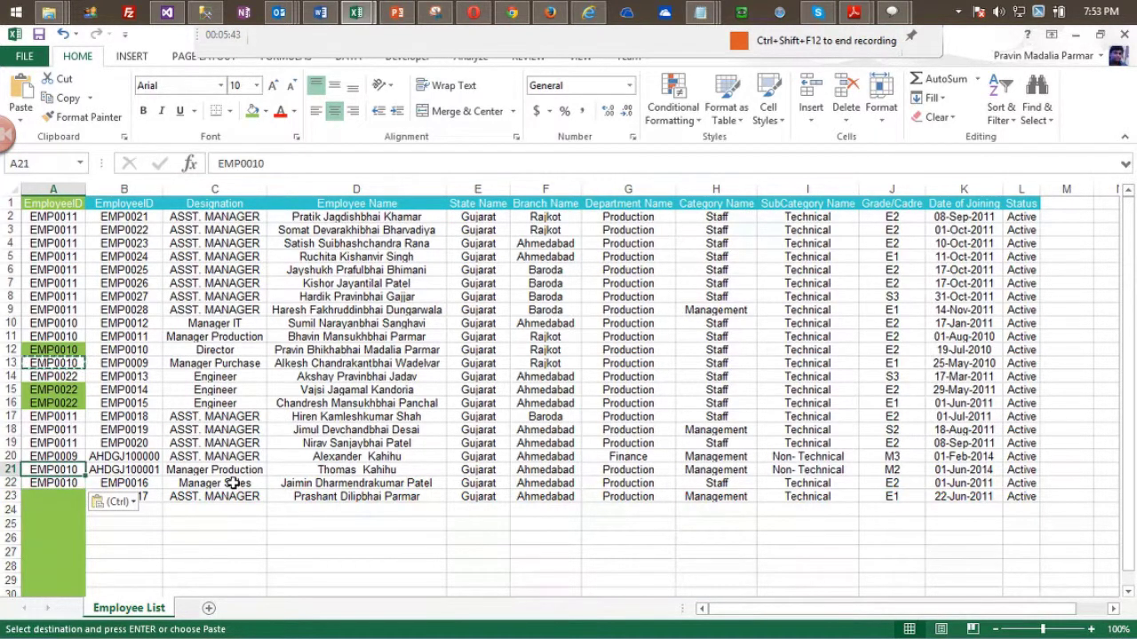
key(Down)
key(Down)
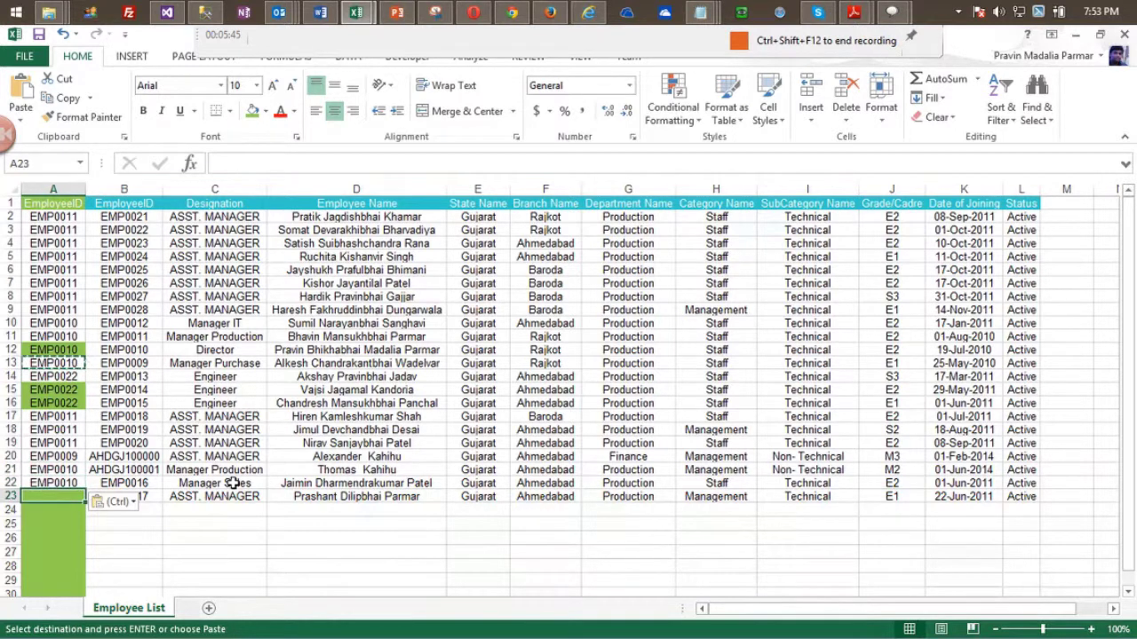
key(Right)
key(Right)
key(Right)
key(Right)
key(Right)
key(Right)
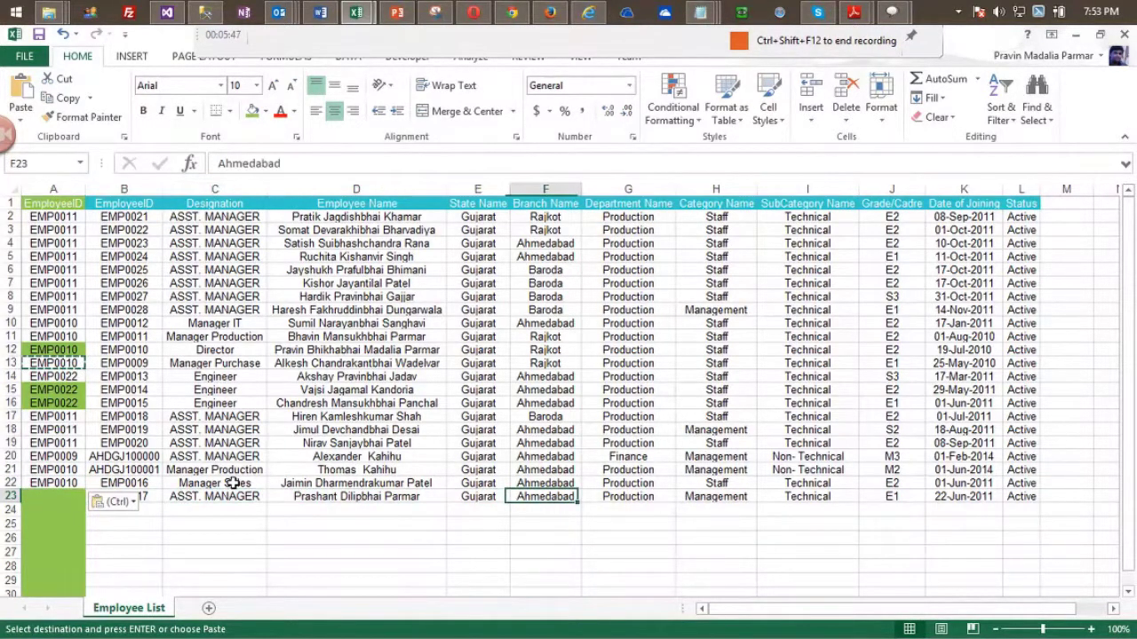
key(Left)
key(Left)
key(Left)
key(Left)
key(Left)
key(Left)
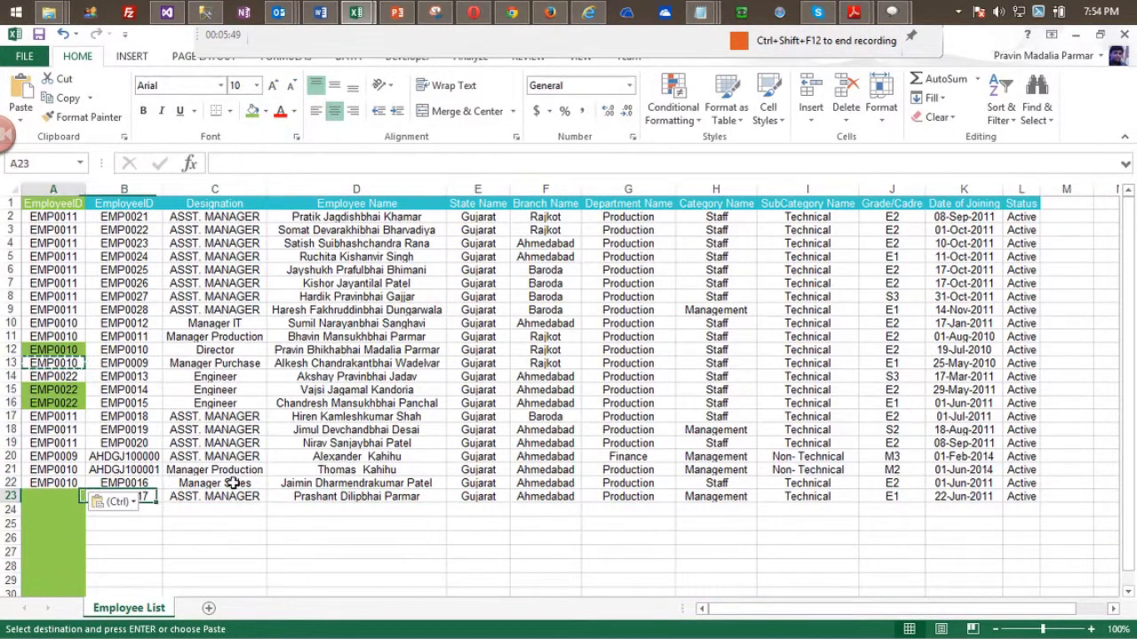
Review the manager IDs already entered in the green column, from row 23 up to the header.
key(Up)
key(Up)
key(Up)
key(Up)
key(Up)
key(Up)
key(Up)
key(Up)
key(Up)
key(Up)
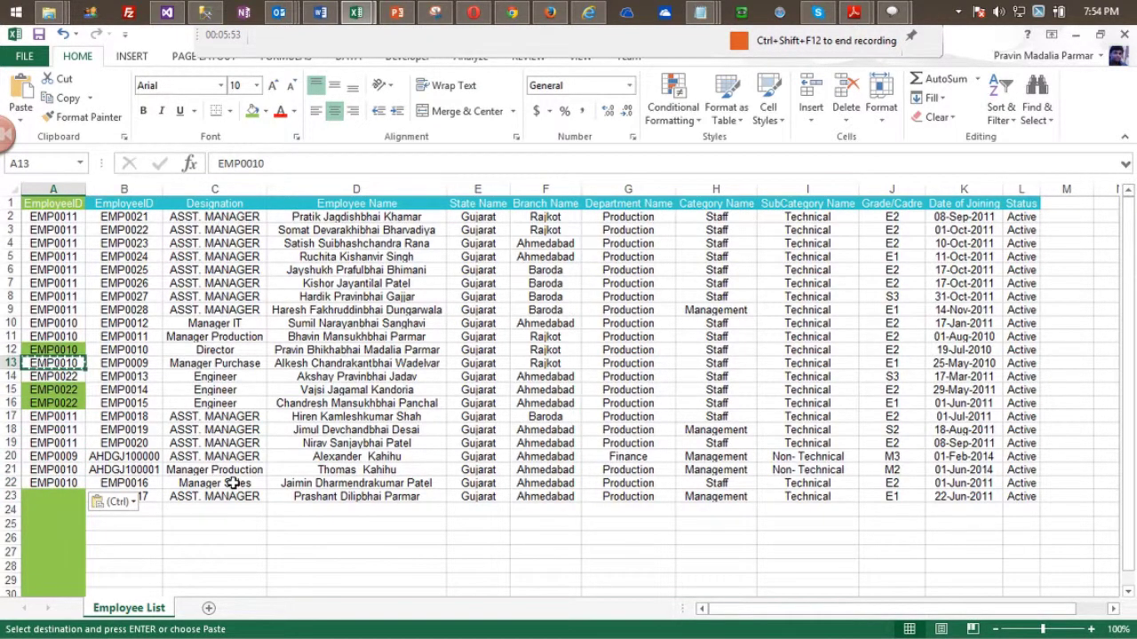
key(Up)
key(Up)
key(Up)
key(Up)
key(Up)
key(Up)
key(Up)
key(Up)
key(Up)
key(Up)
key(Up)
key(Up)
key(Down)
key(Right)
key(Down)
key(Down)
key(Down)
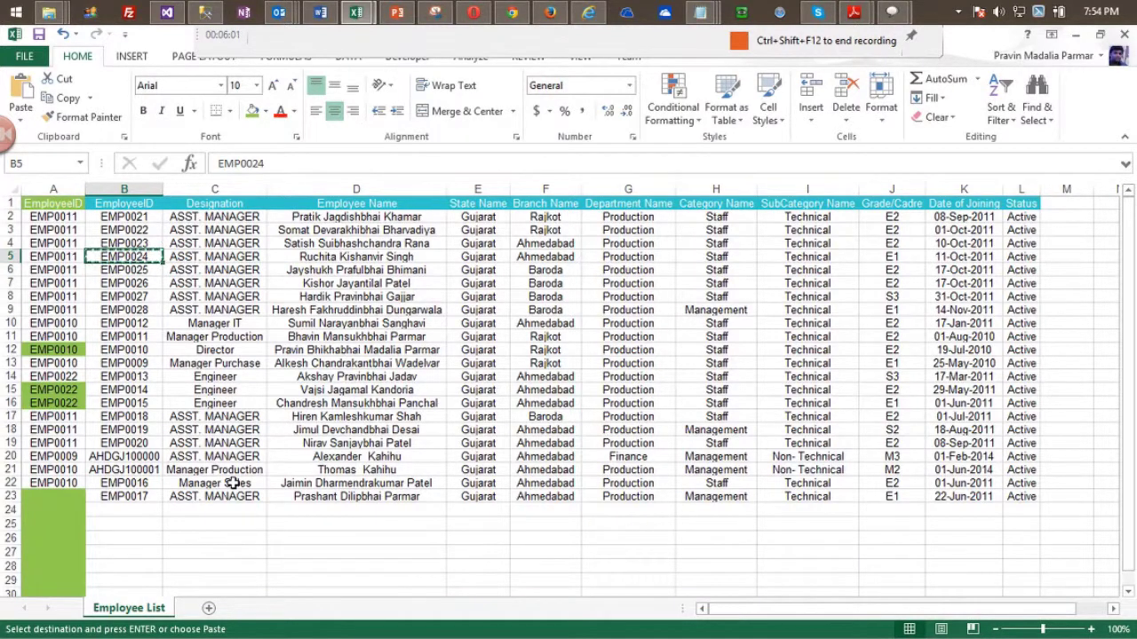
Copy the Manager Production's employee ID from cell B21.
key(Down)
key(Down)
key(Down)
key(Down)
key(Down)
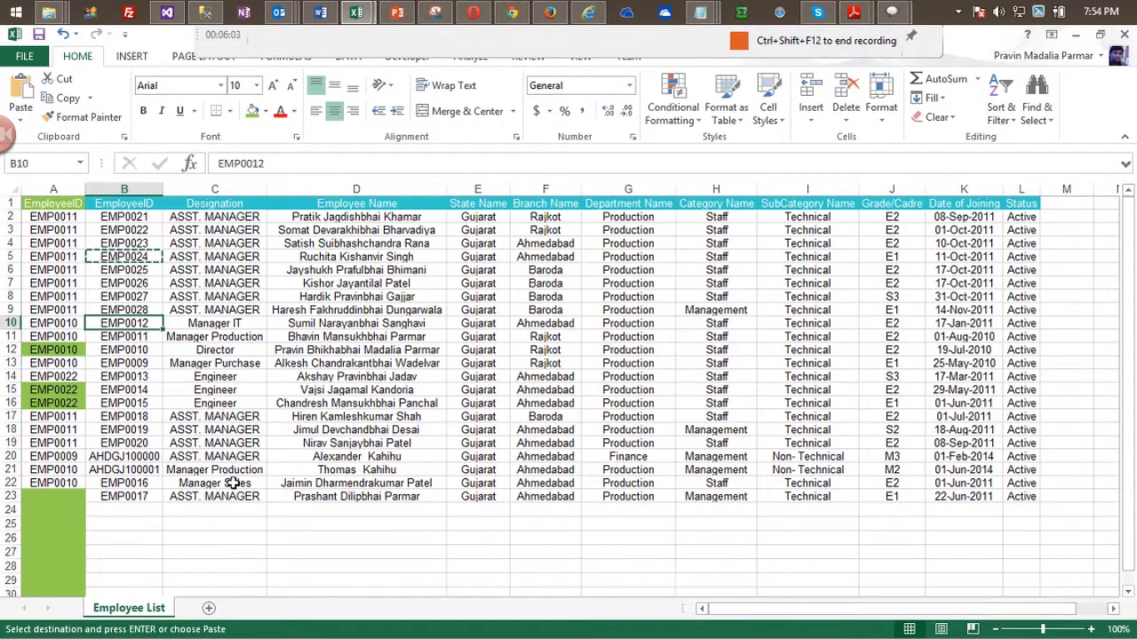
key(Down)
key(Left)
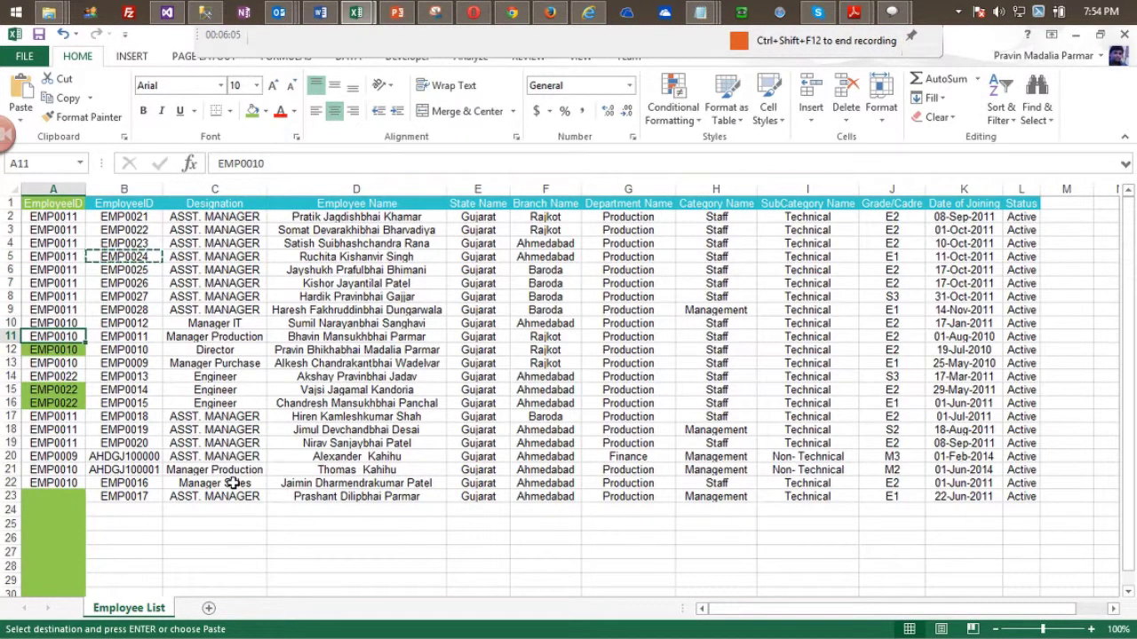
key(Down)
key(Down)
key(Down)
key(Down)
key(Down)
key(Down)
key(Down)
key(Down)
key(Down)
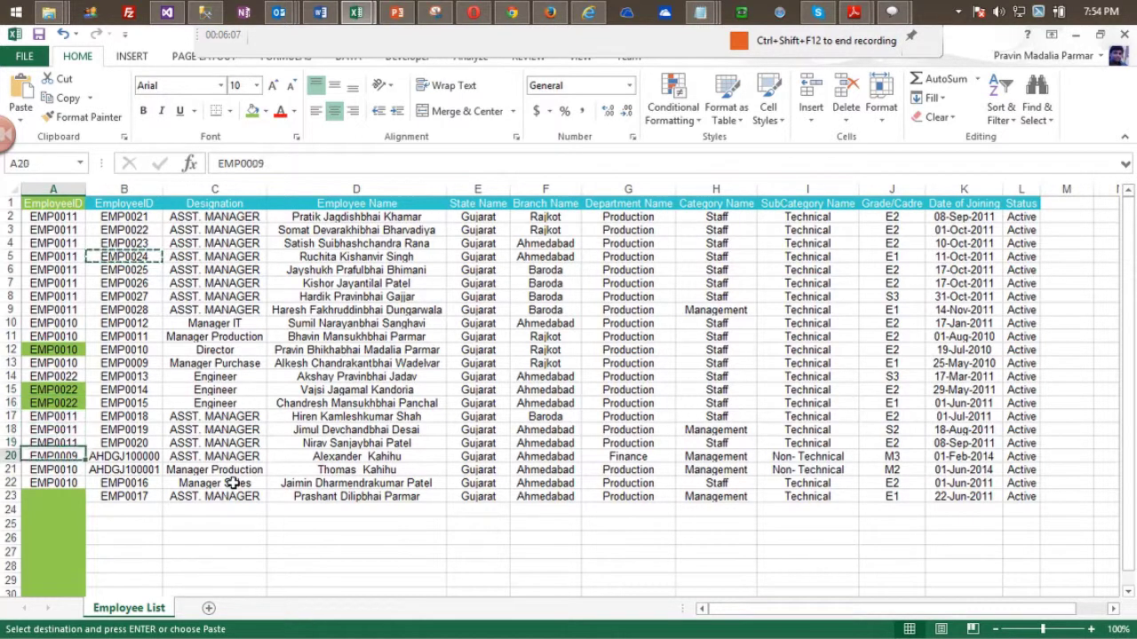
key(Down)
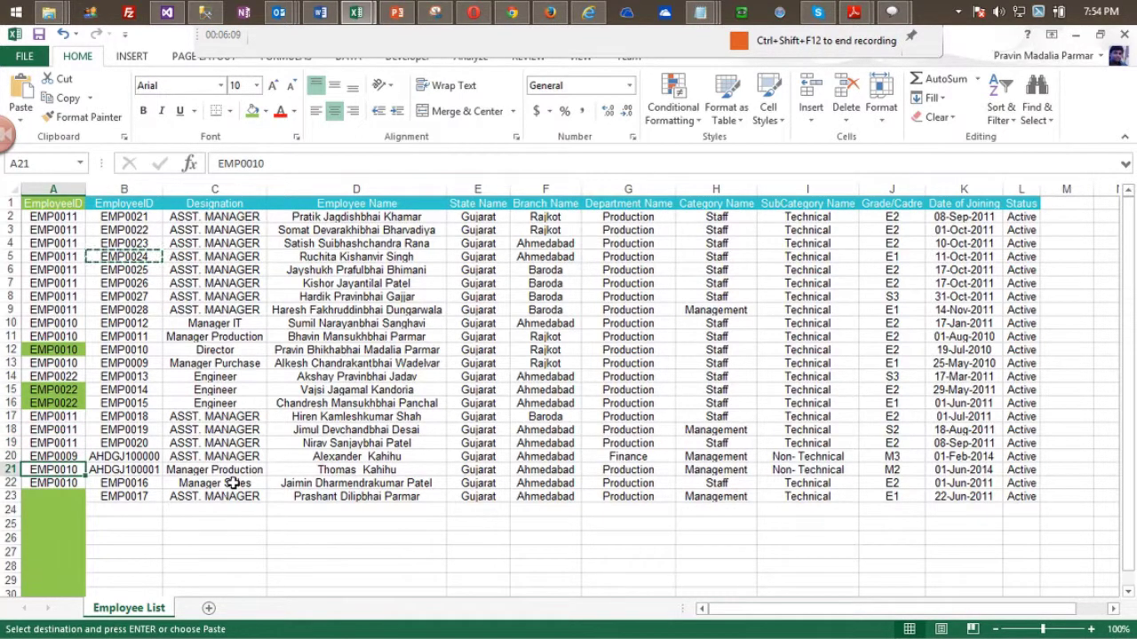
key(Right)
key(ctrl+c)
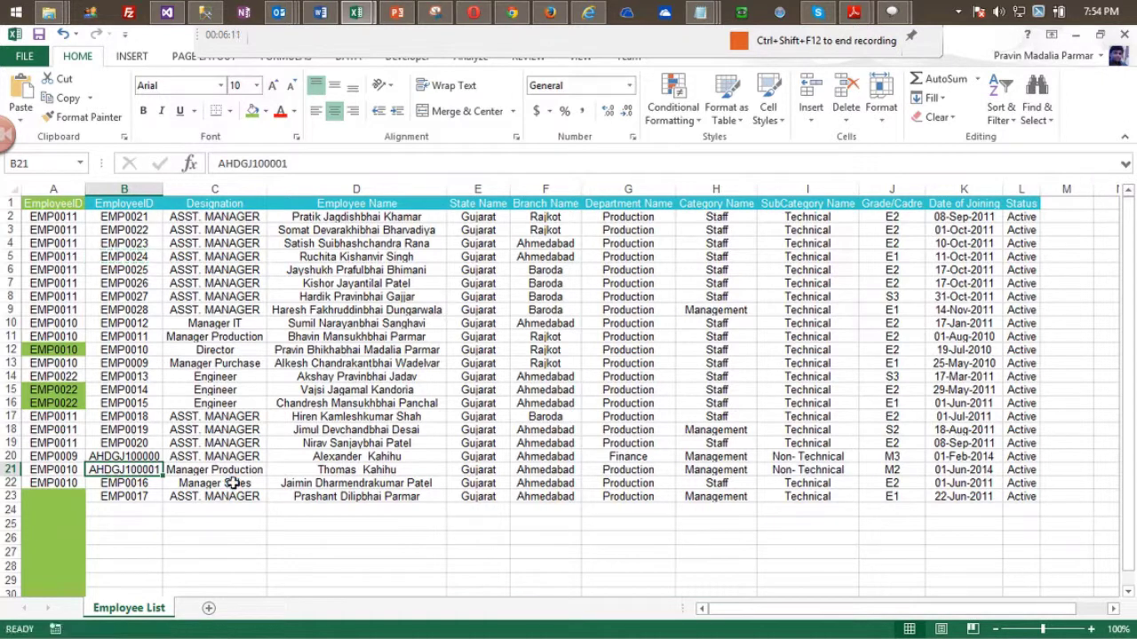
Paste the copied ID as the ASST. MANAGER's manager ID in cell A23 and save the workbook despite the compatibility warning.
key(Down)
key(Down)
key(Left)
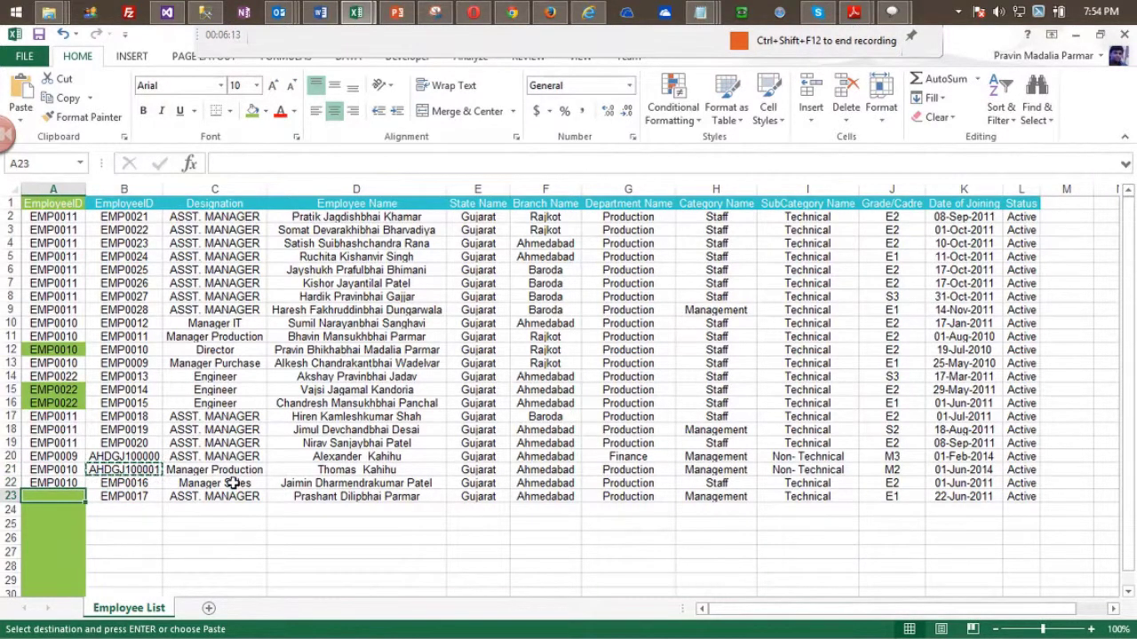
key(ctrl+v)
key(Down)
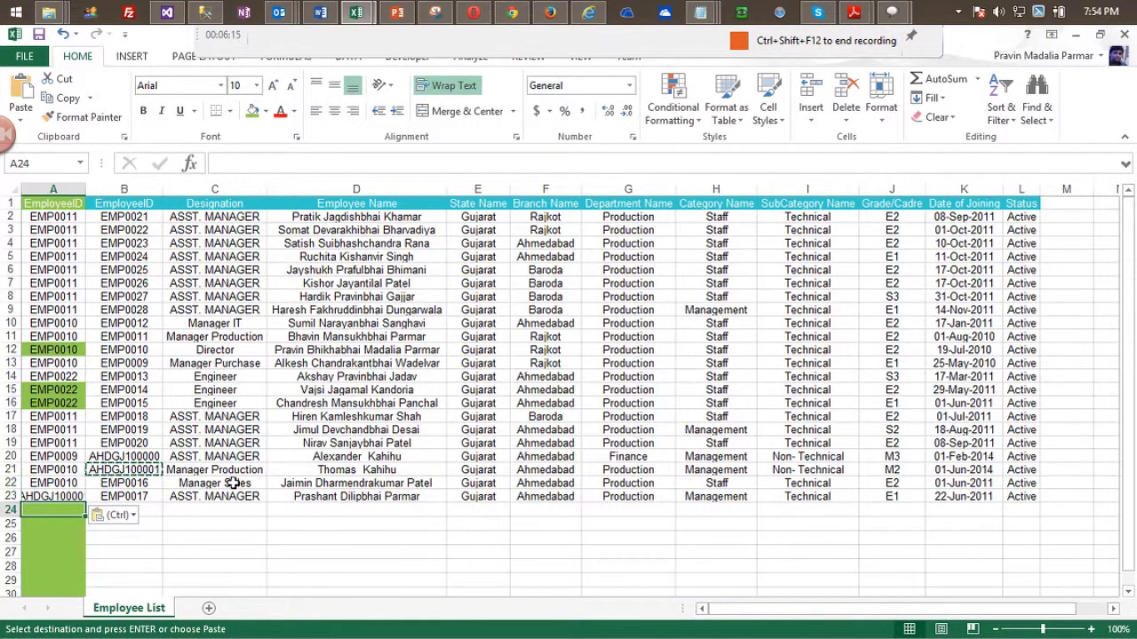
key(ctrl+s)
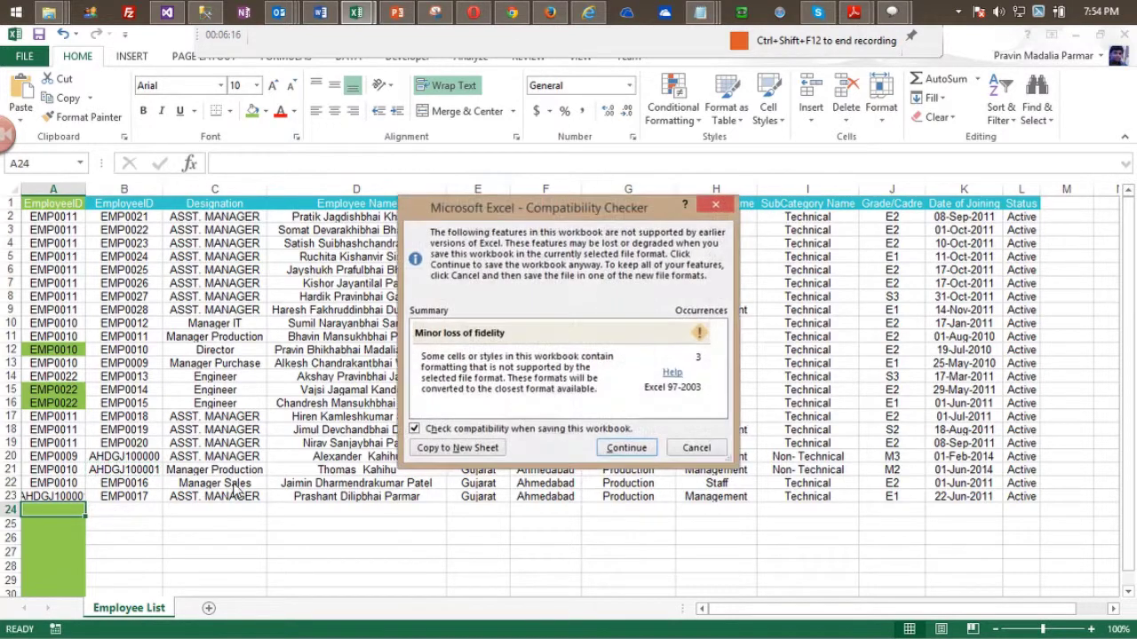
click(626, 447)
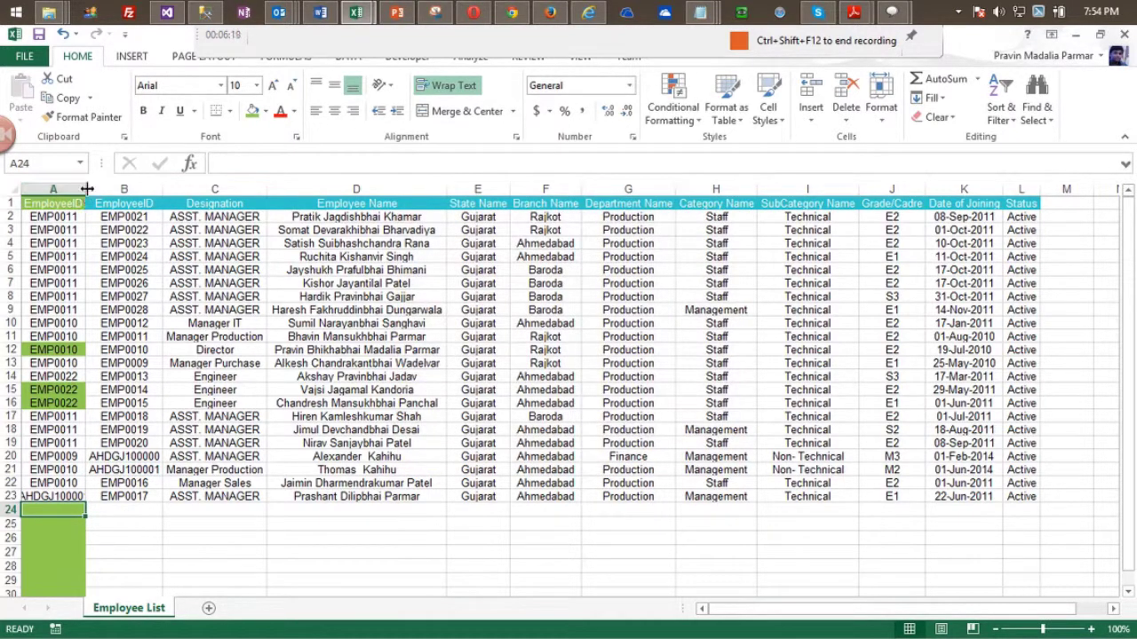
Widen column A to fit its longest manager ID.
double_click(85, 188)
click(228, 270)
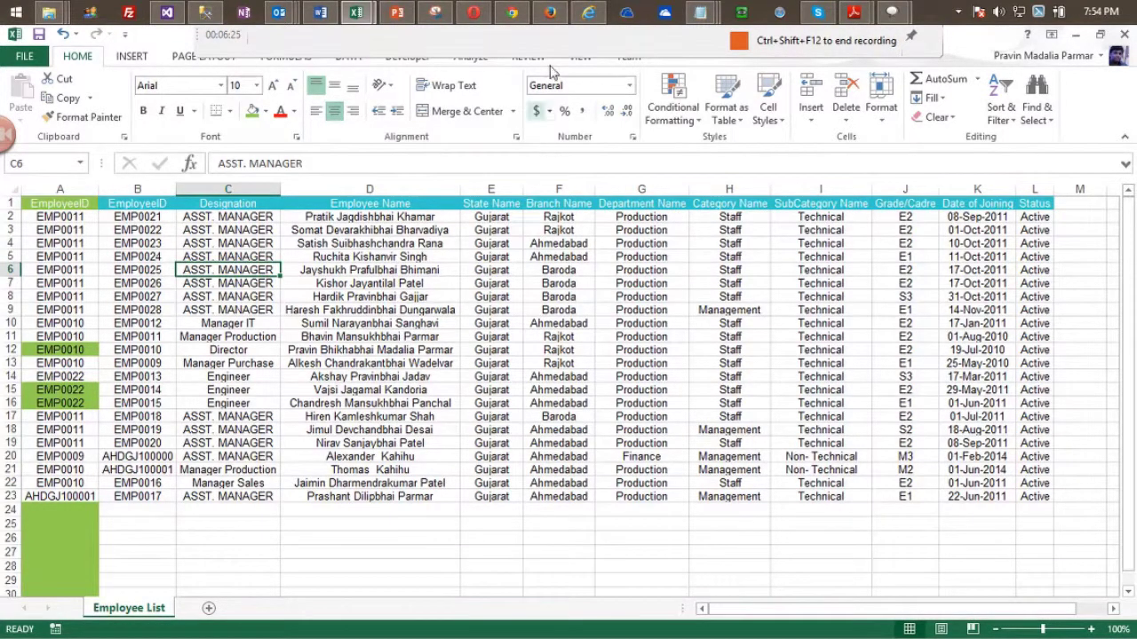
Switch to Firefox and open the first employee's record from the Employee Master List in a new browser tab.
click(549, 12)
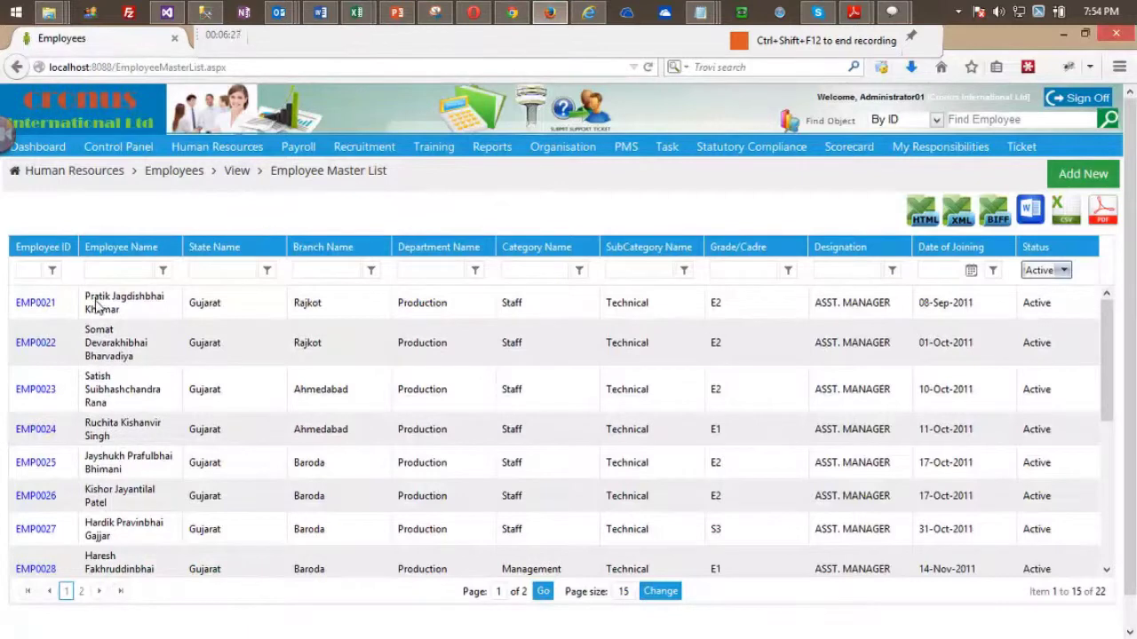
right_click(42, 303)
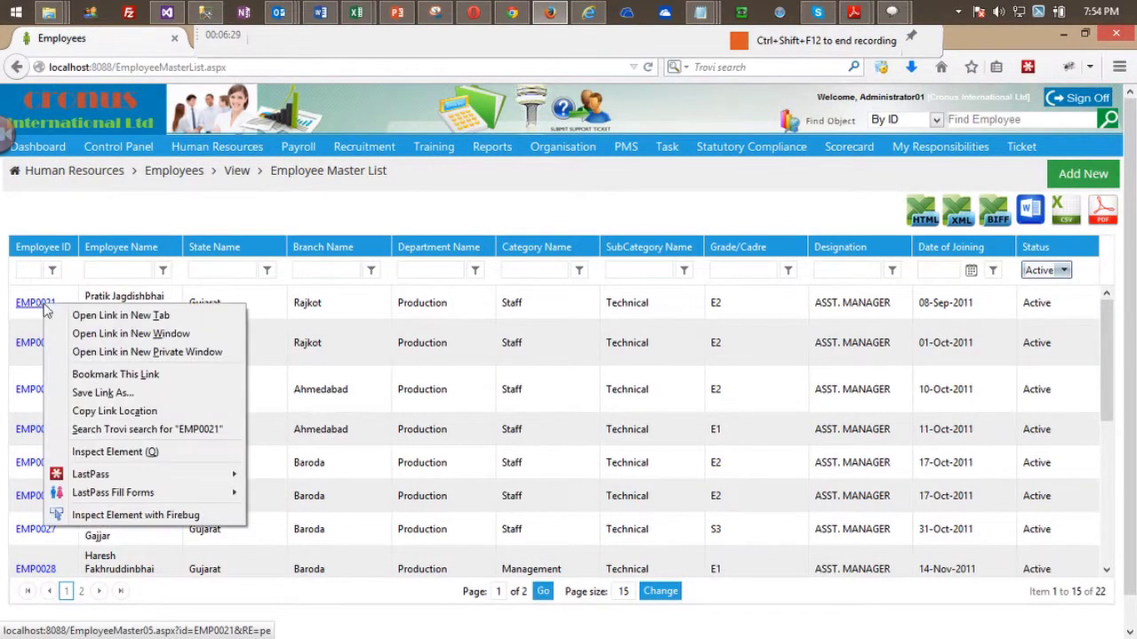
click(111, 315)
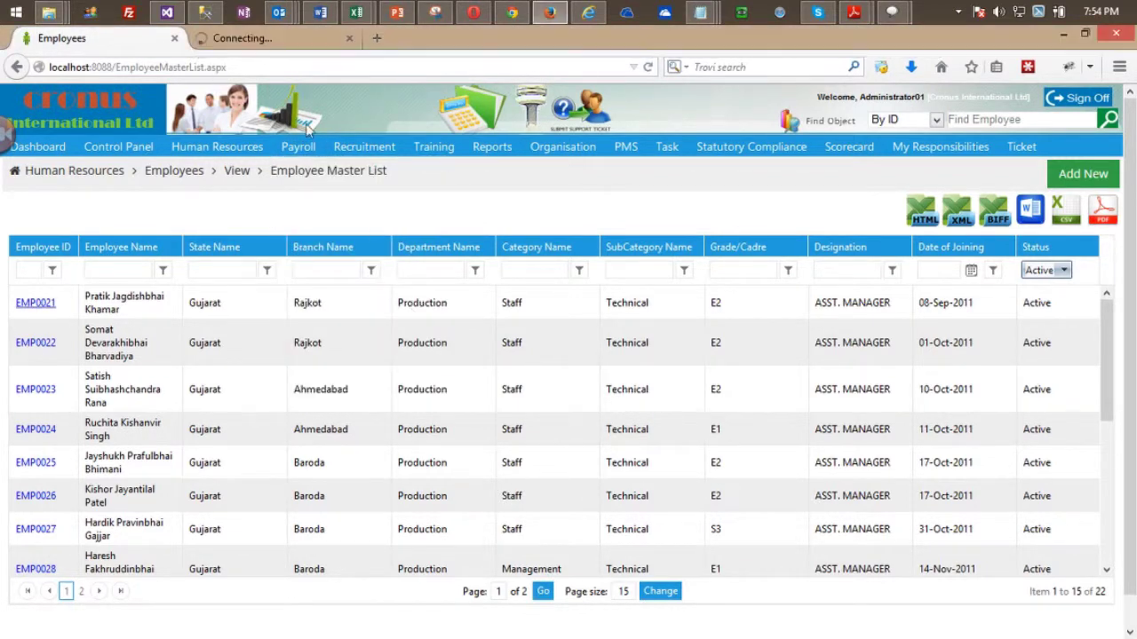
click(268, 39)
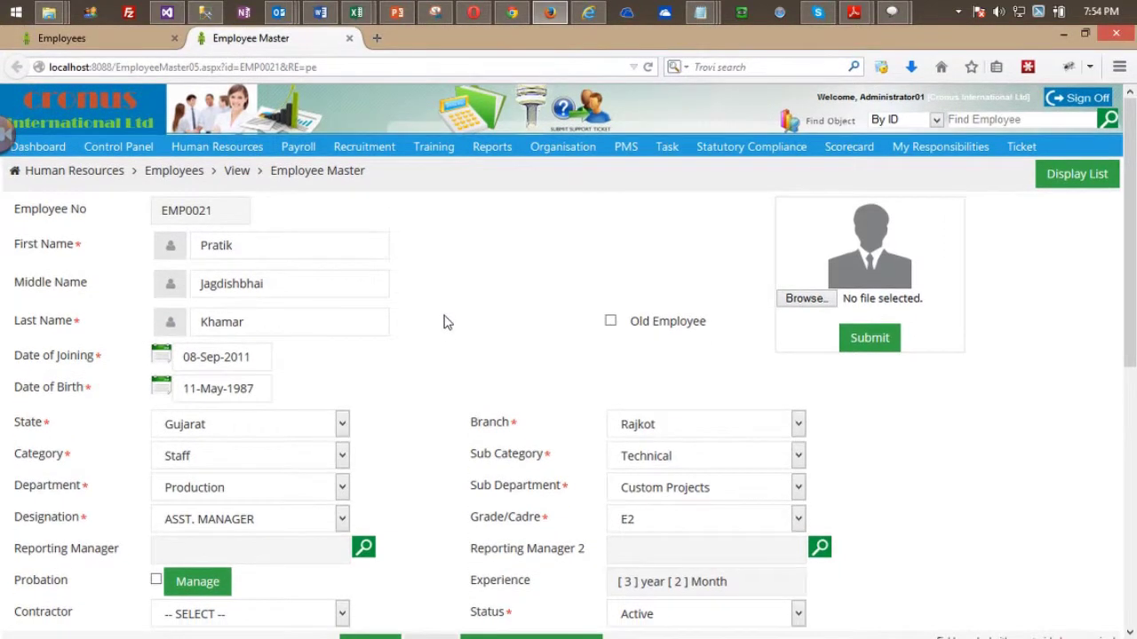
Switch to Excel and copy the first employee's manager ID from cell A2.
key(alt+Tab)
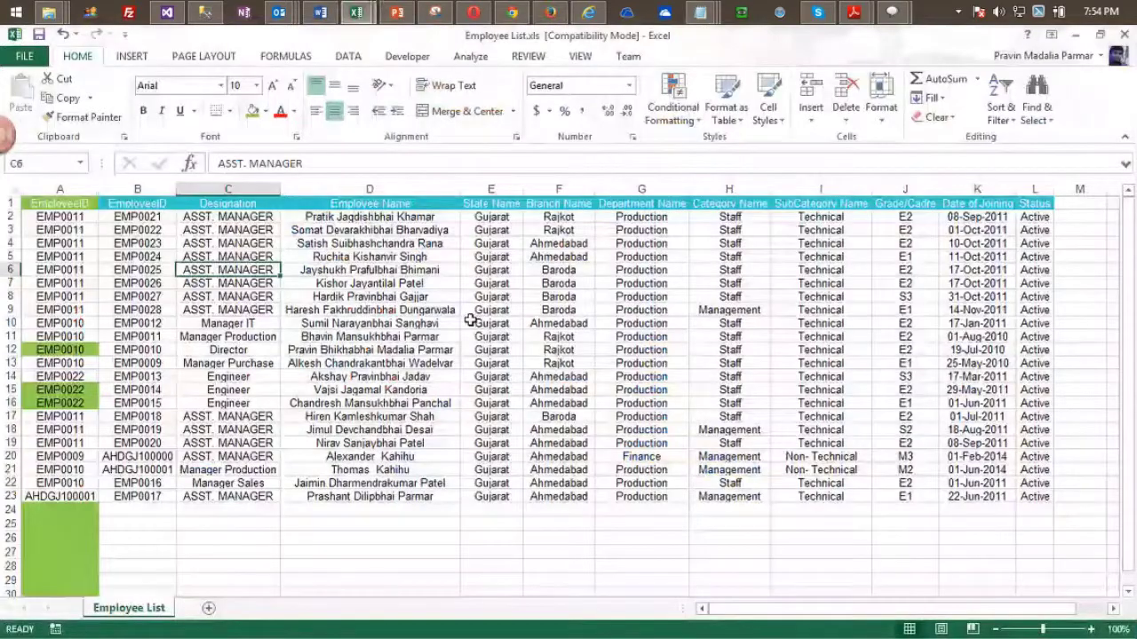
click(146, 216)
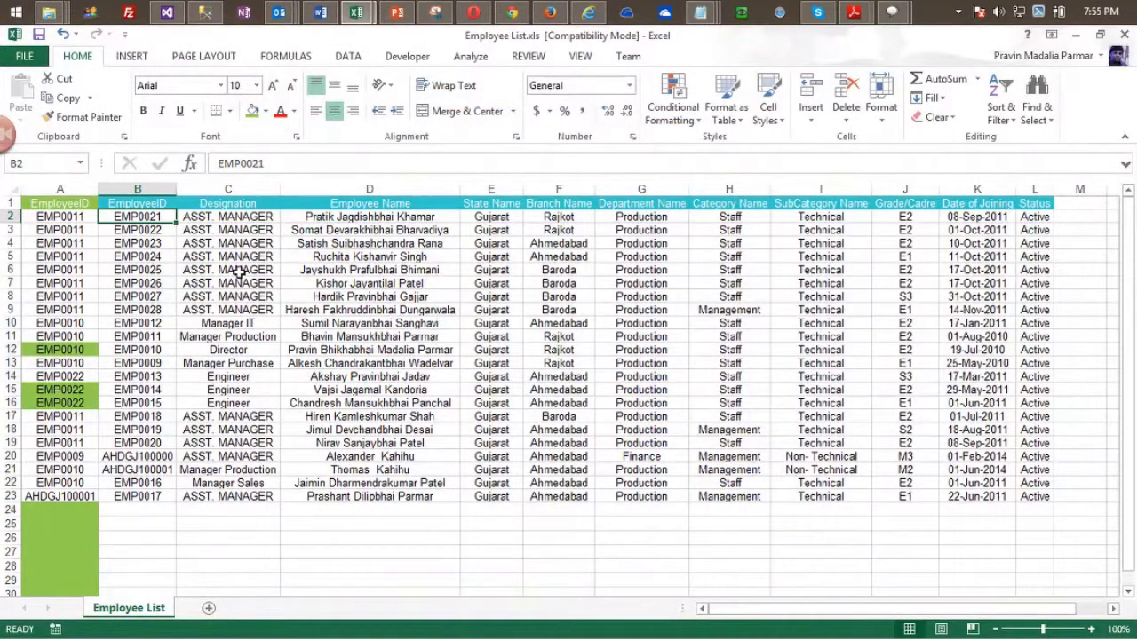
key(Left)
key(ctrl+c)
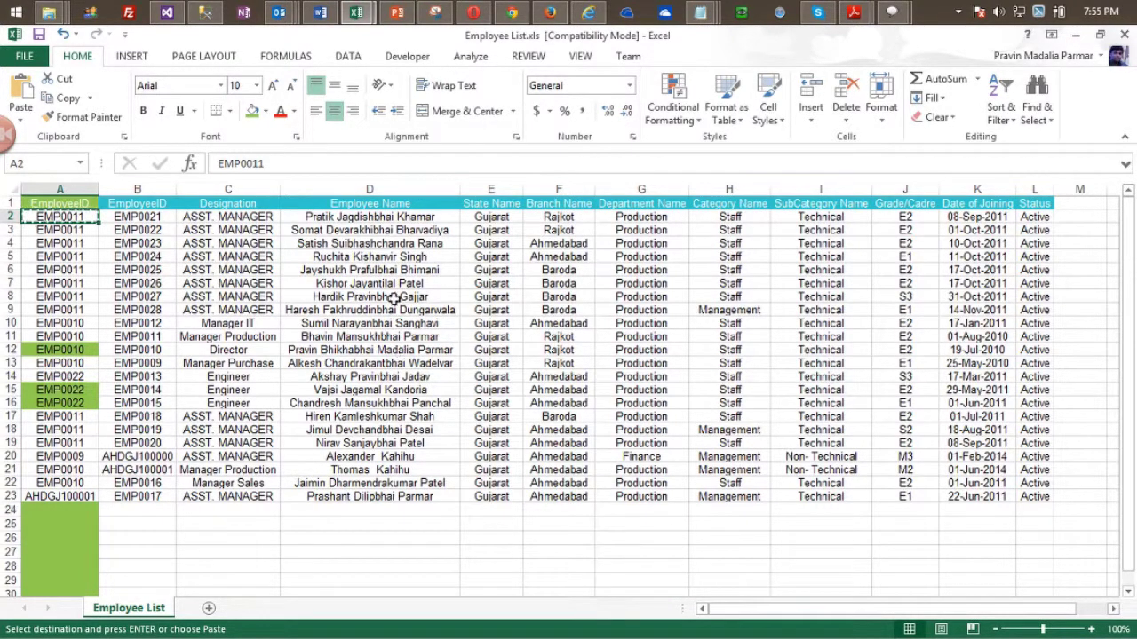
Back in Firefox, find the employee with the copied ID, assign them as the record's Reporting Manager and submit the record.
key(alt+Tab)
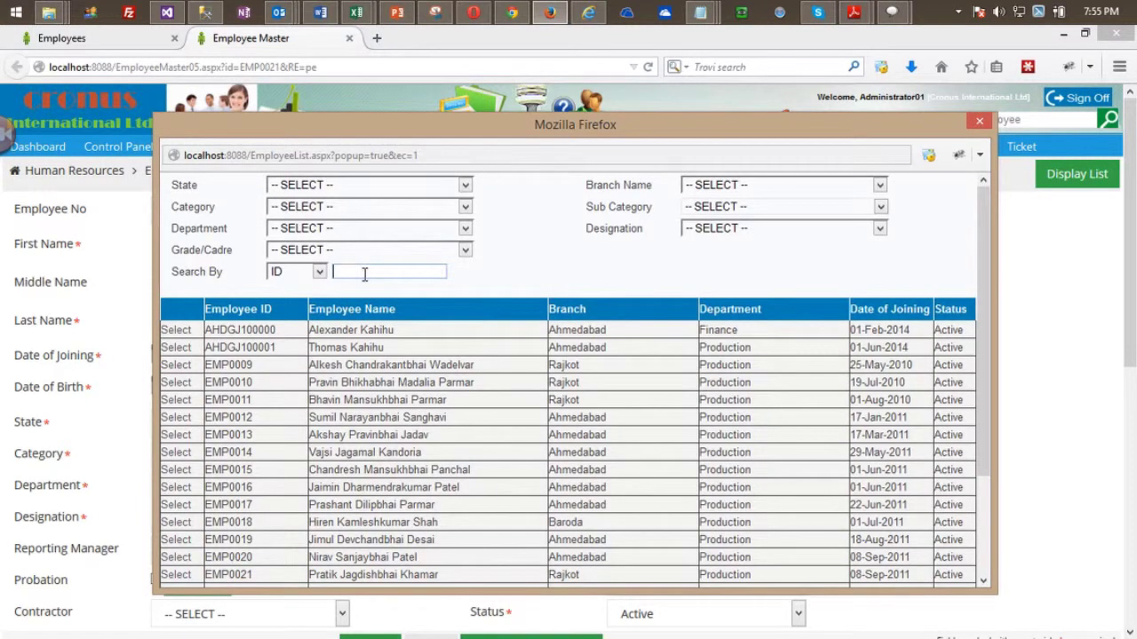
key(ctrl+v)
key(Return)
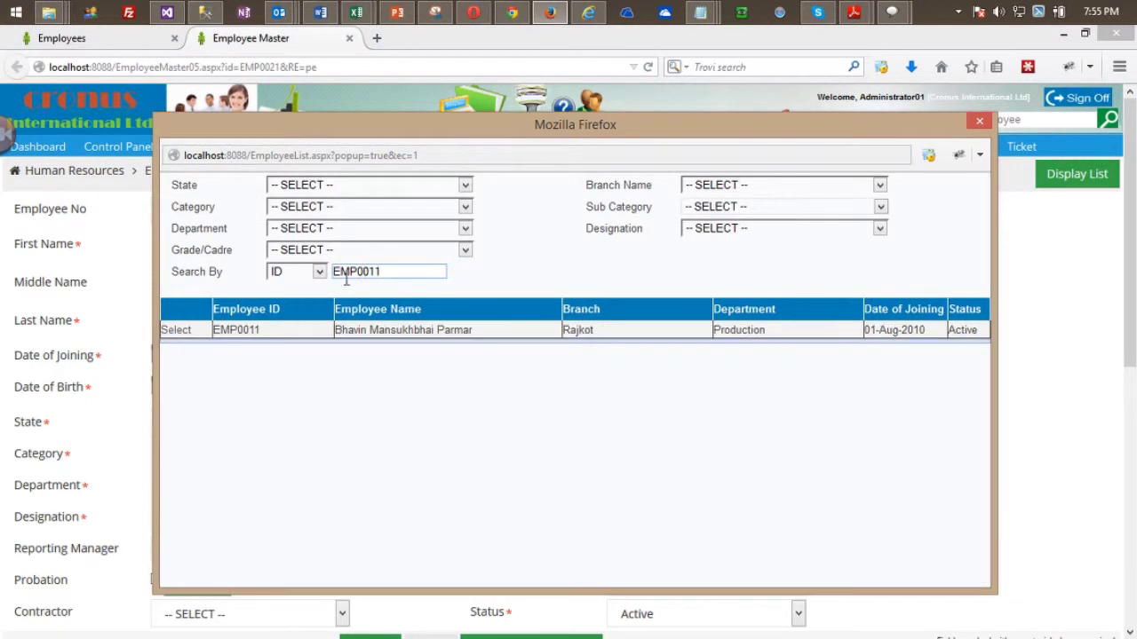
click(178, 335)
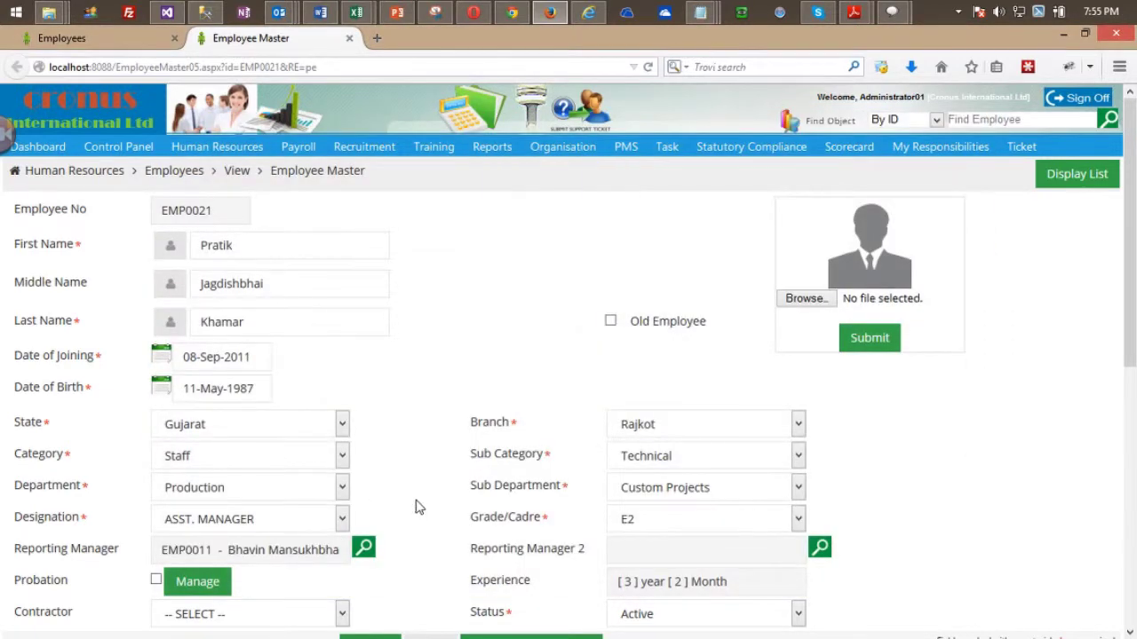
scroll(426, 511, down, 3)
click(377, 466)
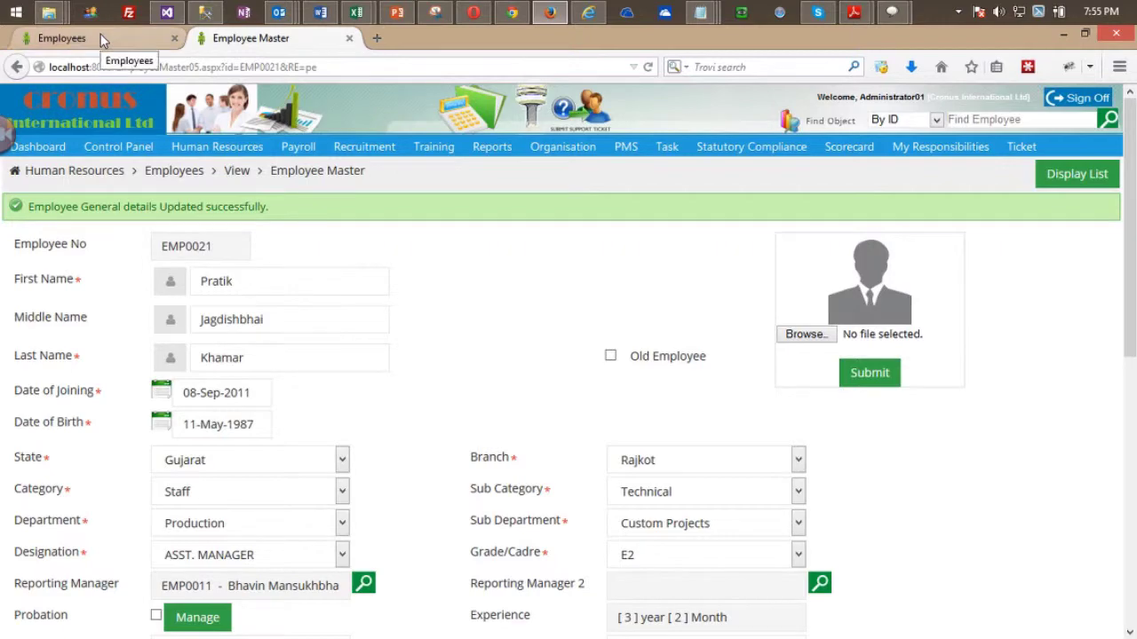
Return to the Excel list and copy the next employee's ID from cell B3.
key(alt+Tab)
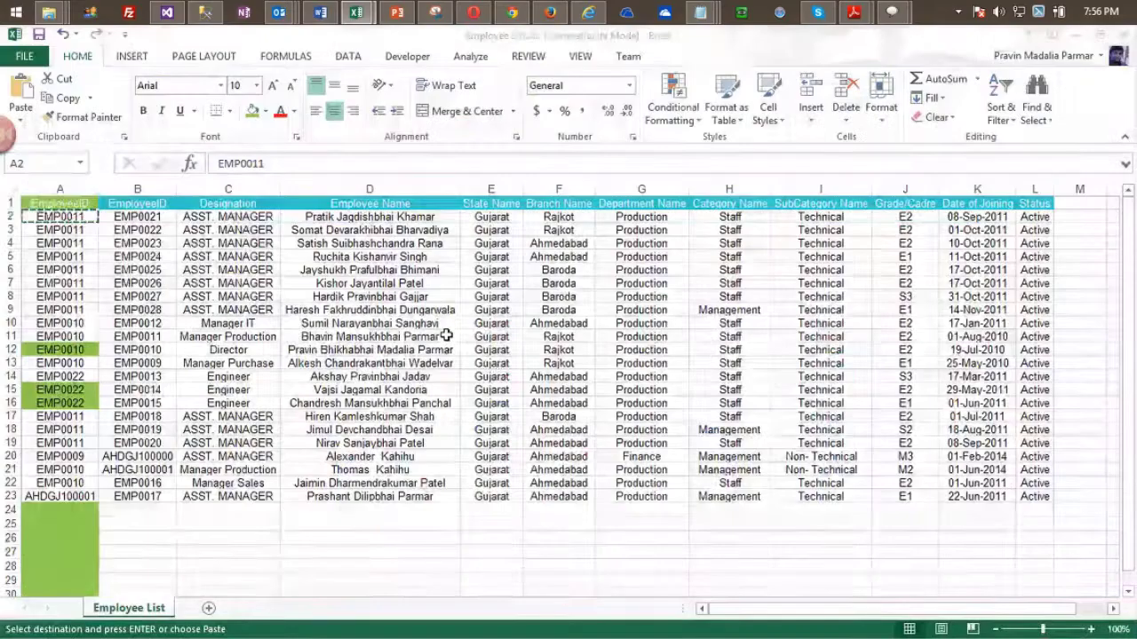
key(Down)
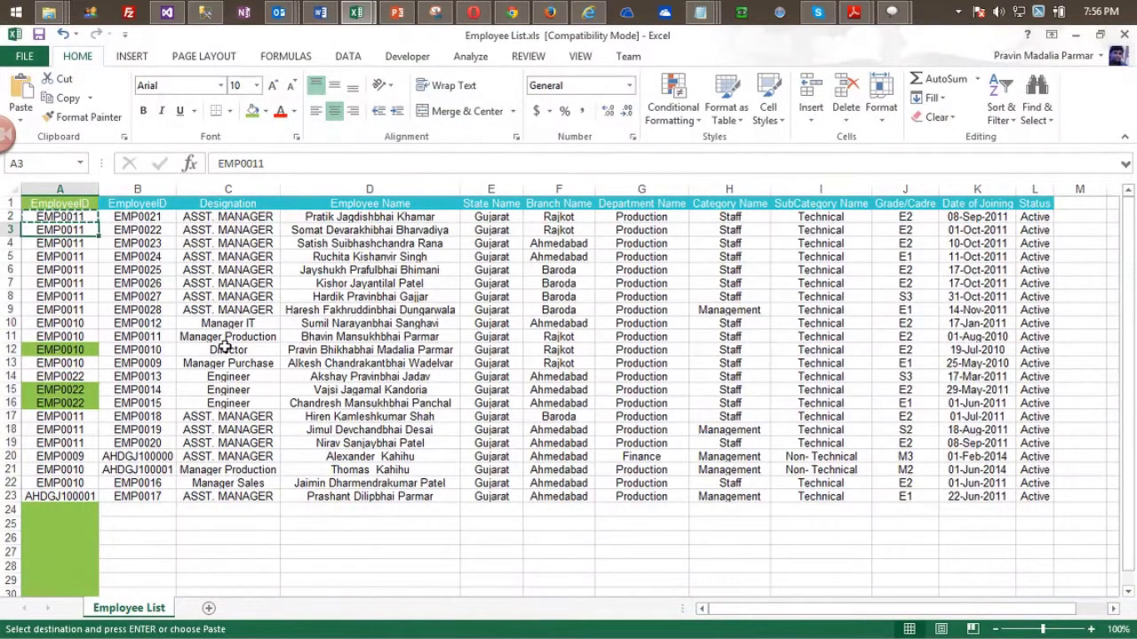
key(Right)
key(ctrl+c)
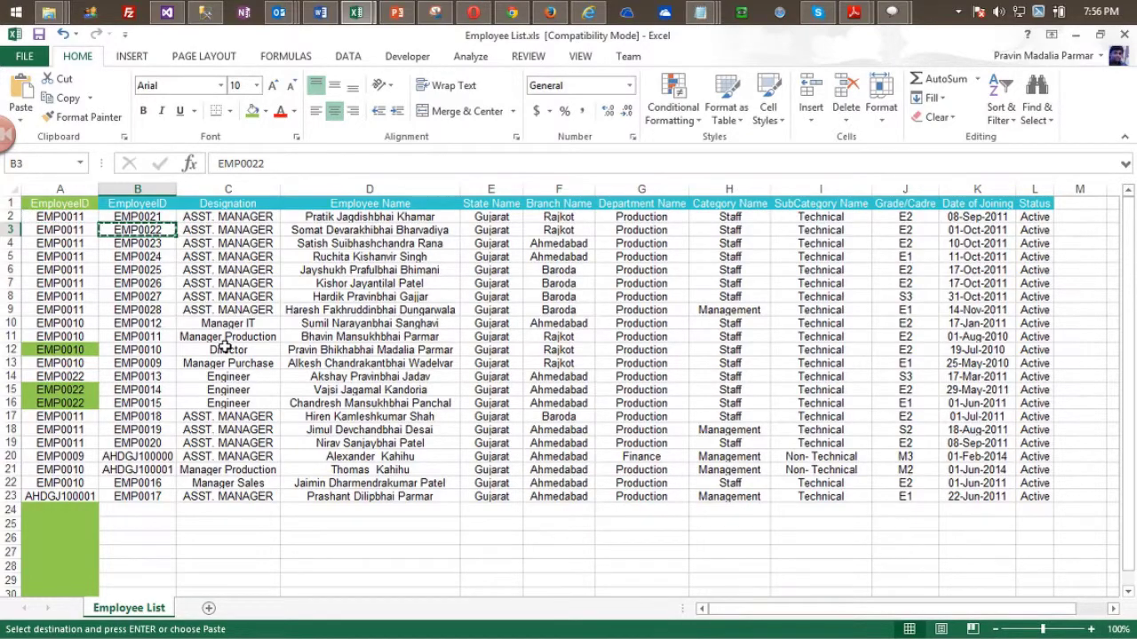
In Firefox, find the employee by the copied ID and open their Employee Master record.
key(alt+Tab)
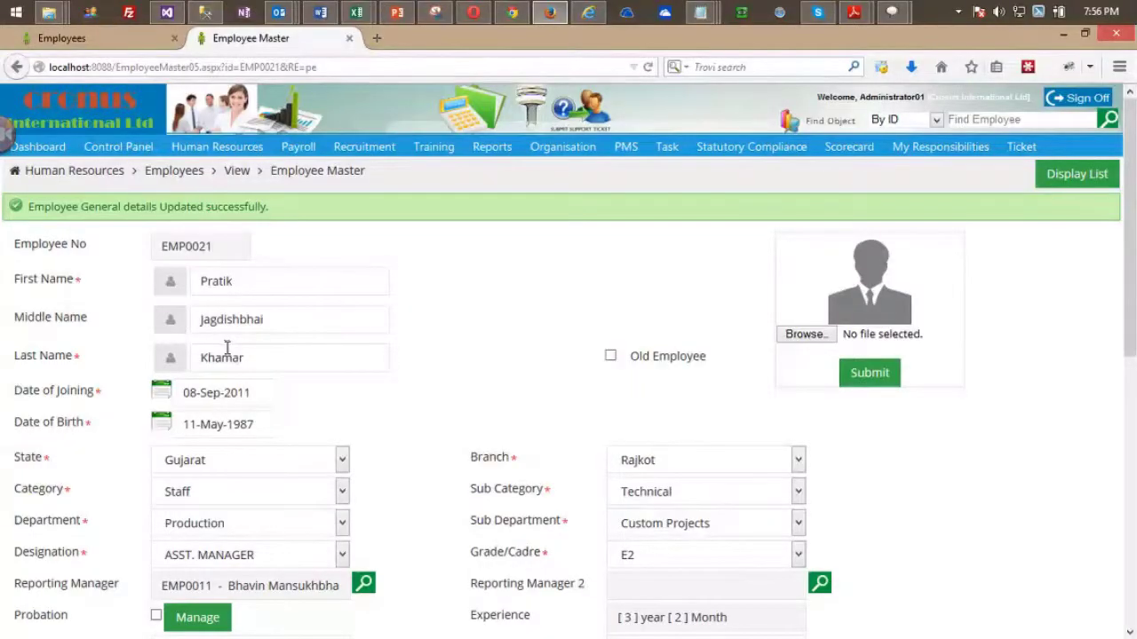
click(977, 119)
key(ctrl+v)
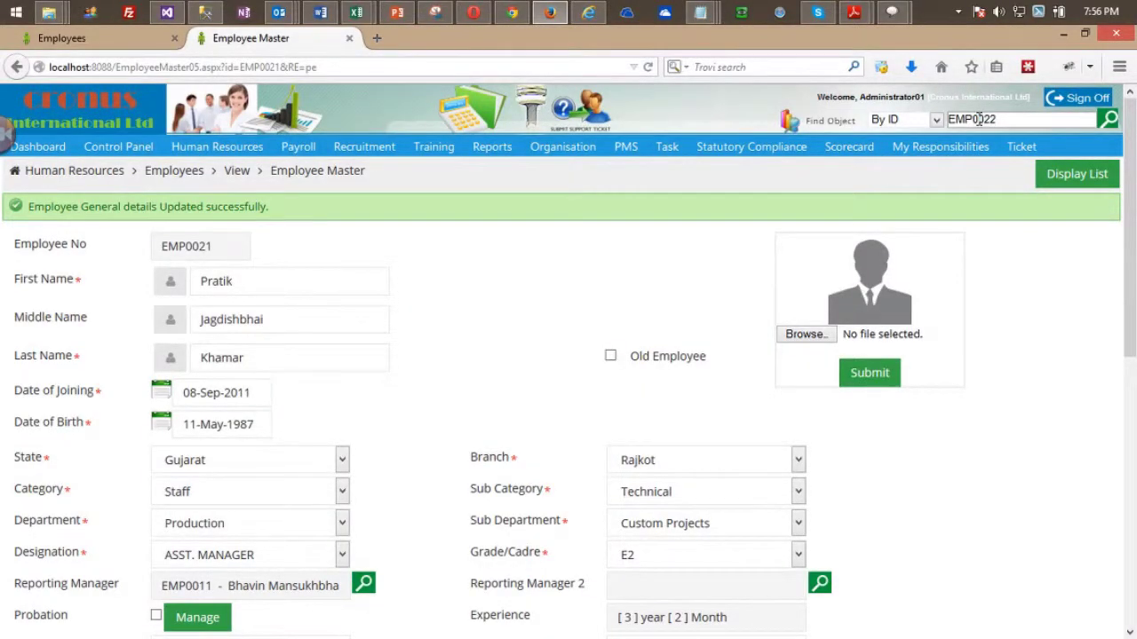
key(Return)
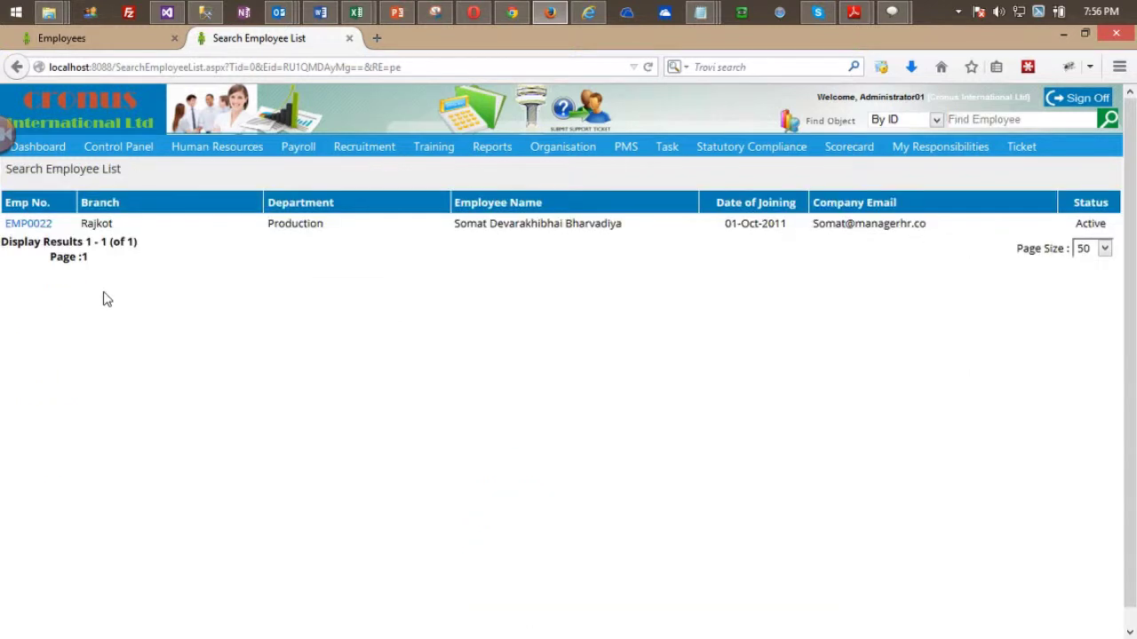
click(39, 226)
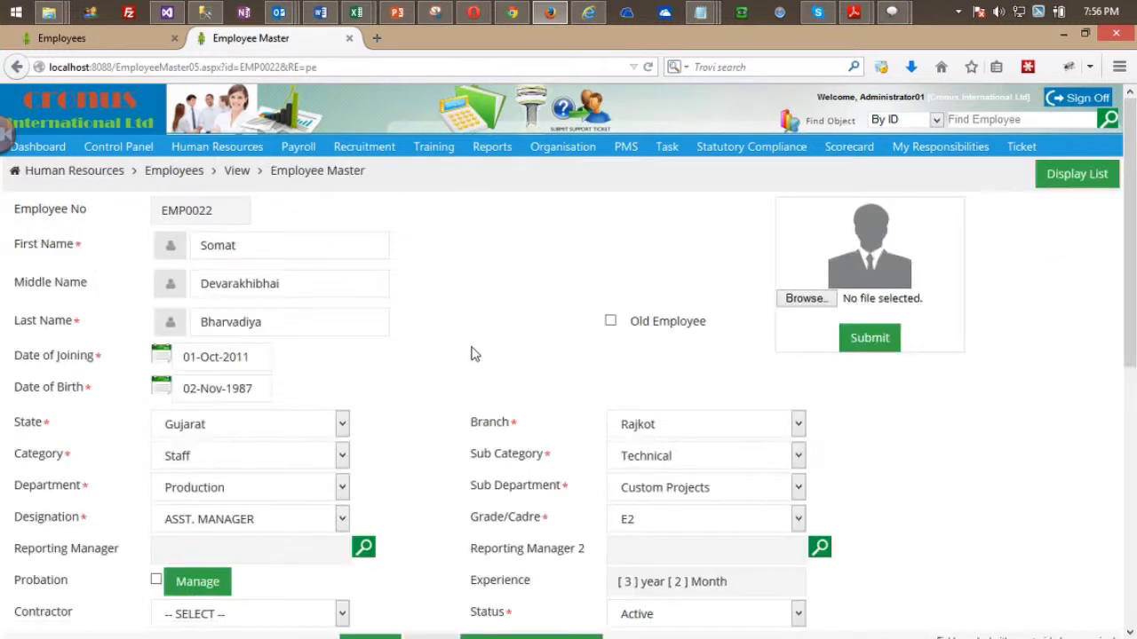
Assign this employee's Reporting Manager by looking up the manager ID from cell A3 of the Excel list.
click(363, 547)
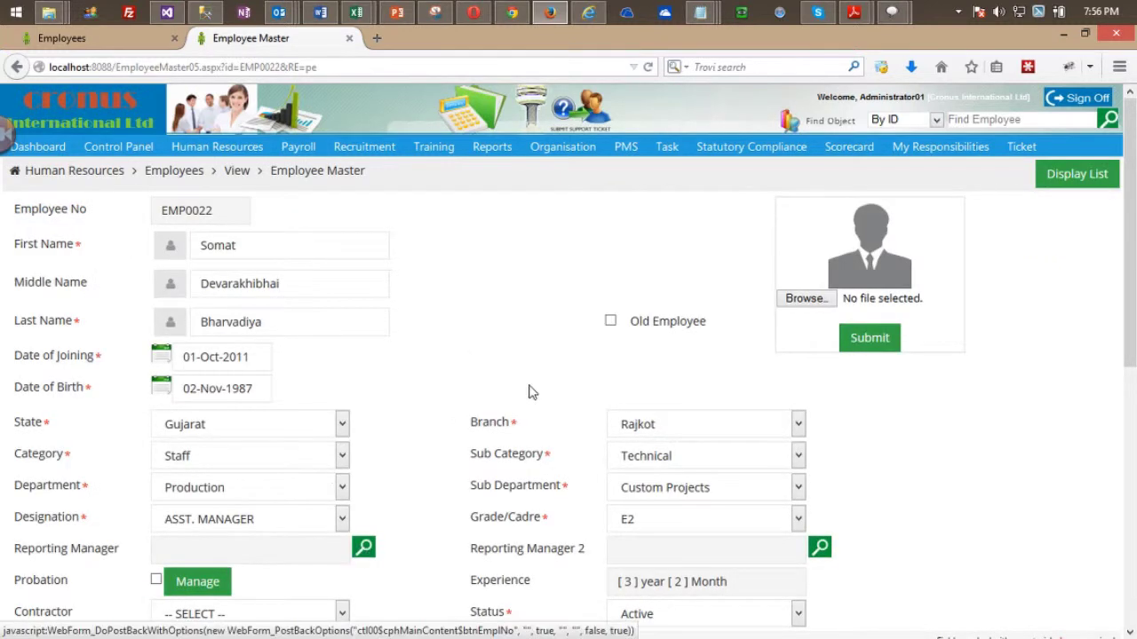
key(alt+Tab)
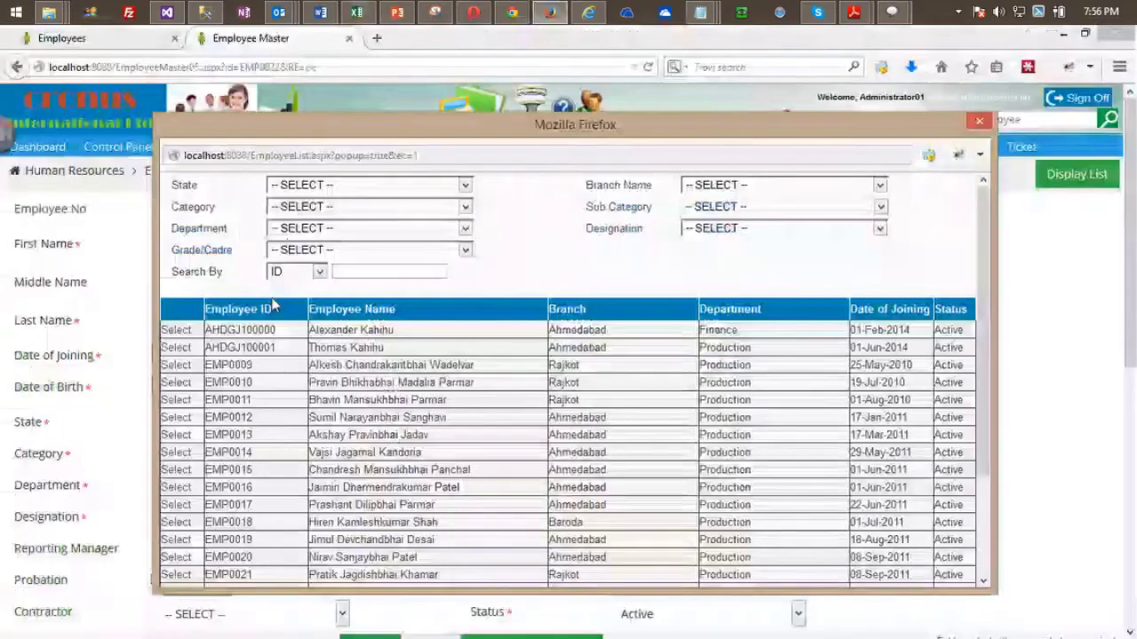
key(alt+Tab)
click(363, 271)
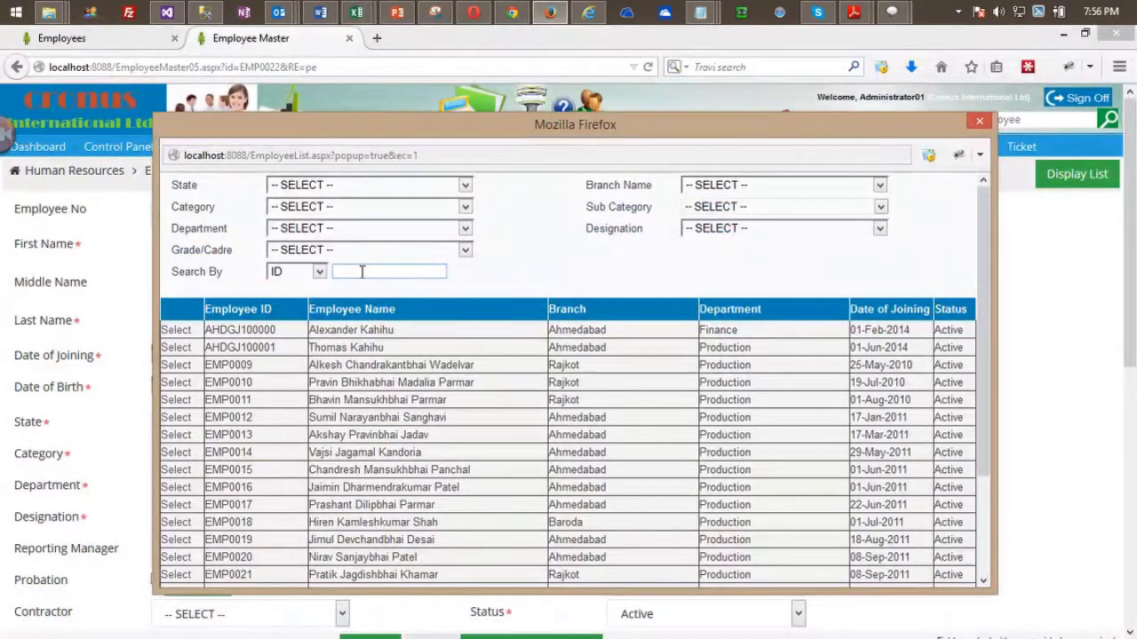
key(ctrl+v)
key(Return)
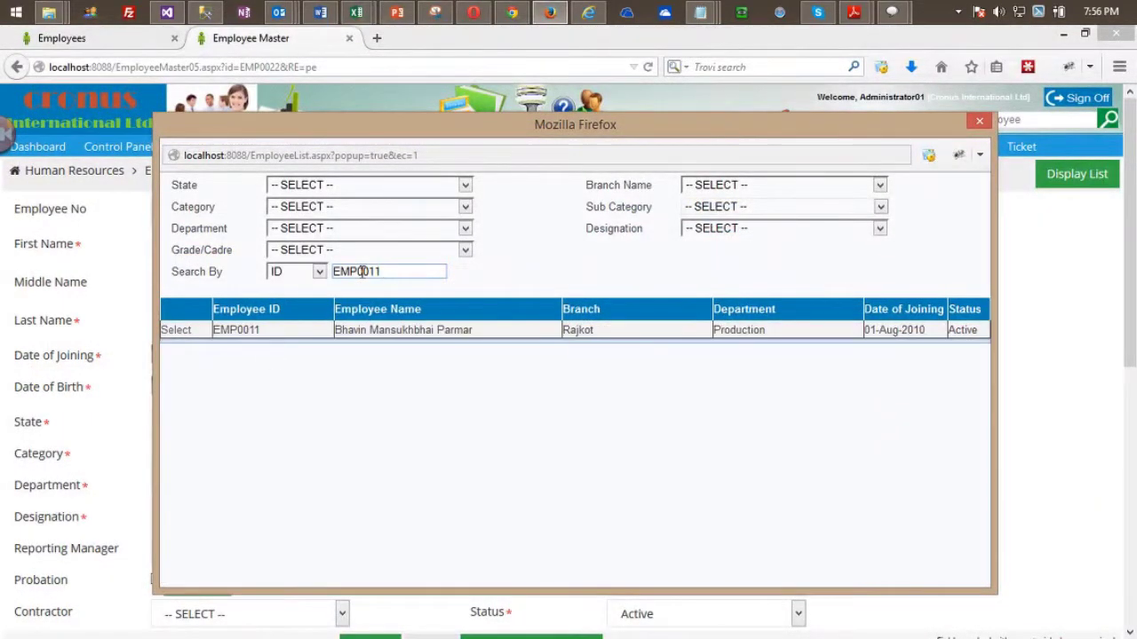
click(191, 331)
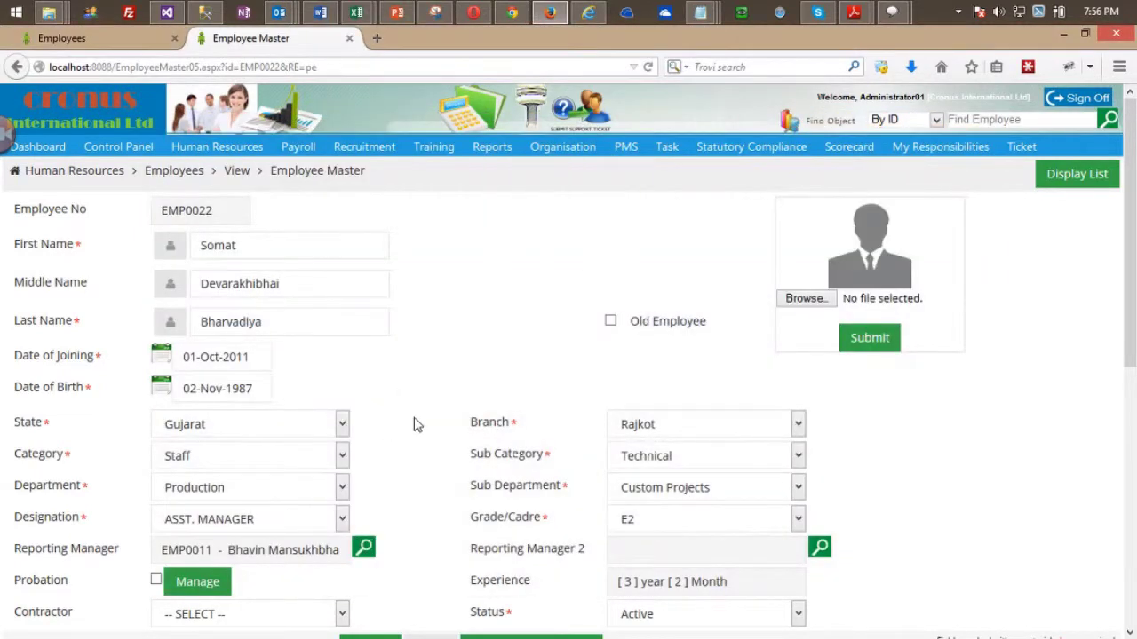
scroll(413, 421, down, 5)
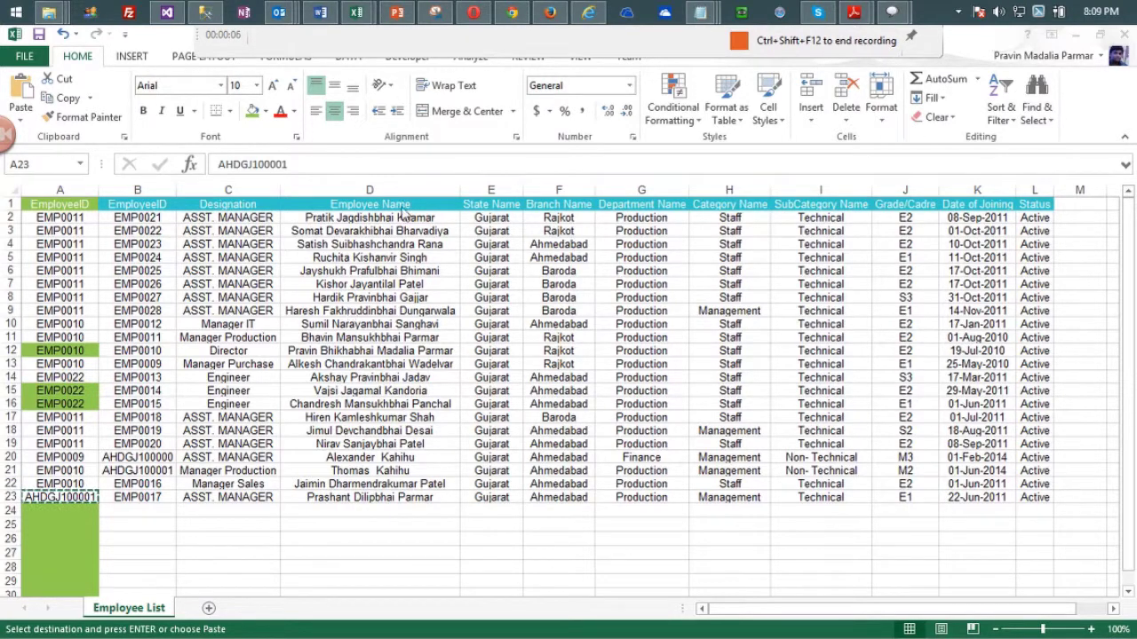
Switch to Firefox and check the Reporting Manager in the open ASST. MANAGER's employee record.
key(alt+Tab)
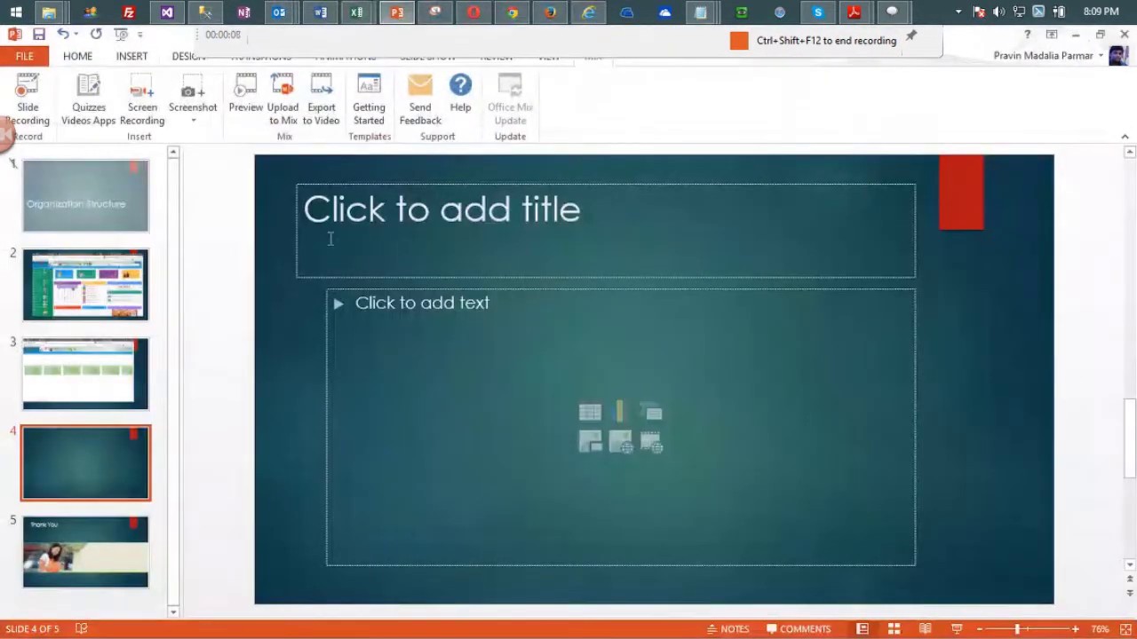
key(alt+Tab)
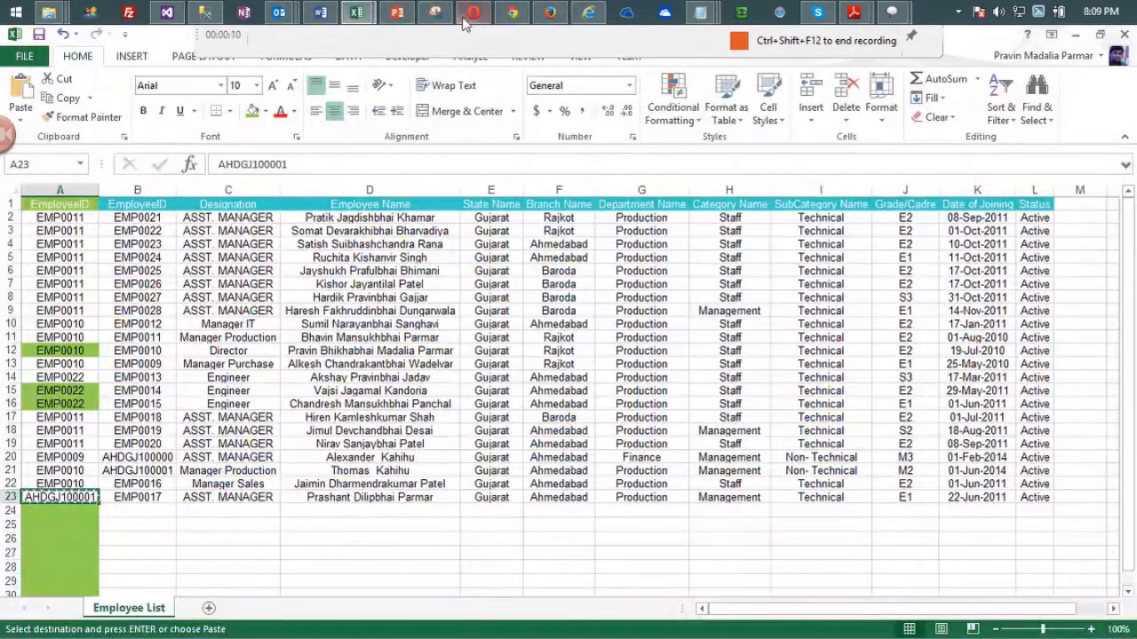
click(550, 11)
scroll(444, 352, down, 3)
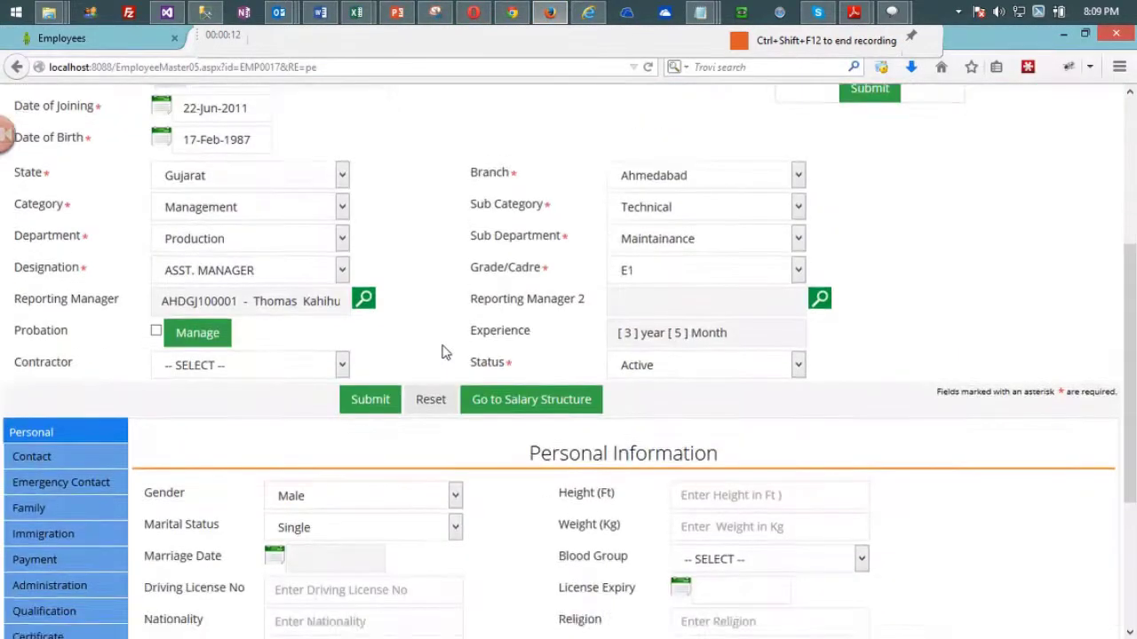
scroll(444, 353, up, 3)
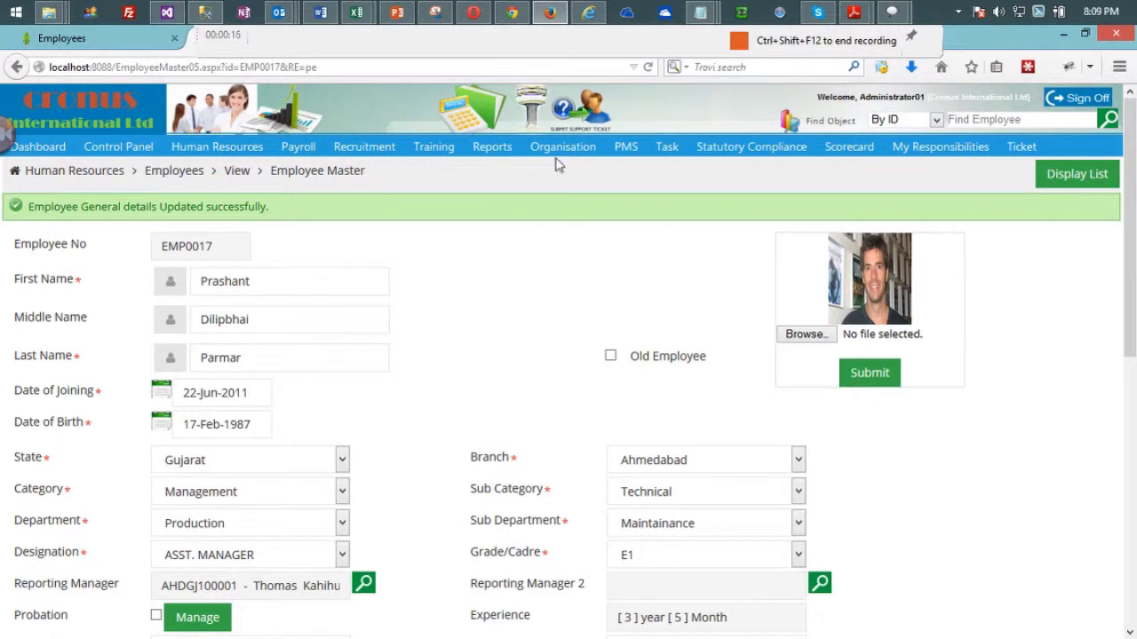
Open the Reporting PersonWise Structure and expand the Director's node to examine the direct reports.
mouse_move(556, 150)
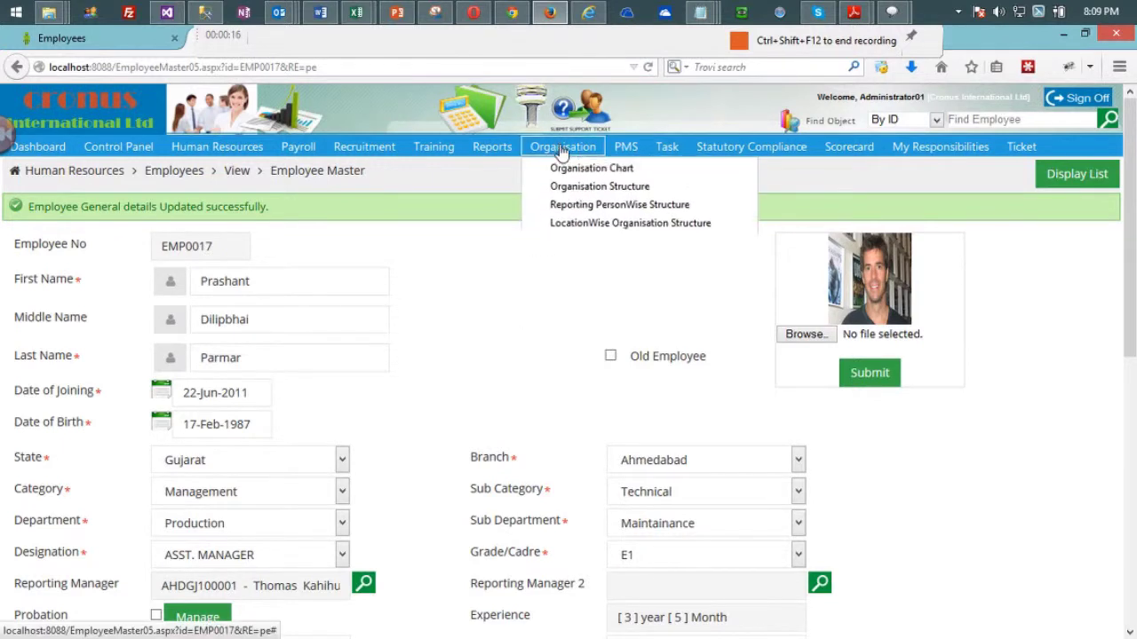
click(637, 209)
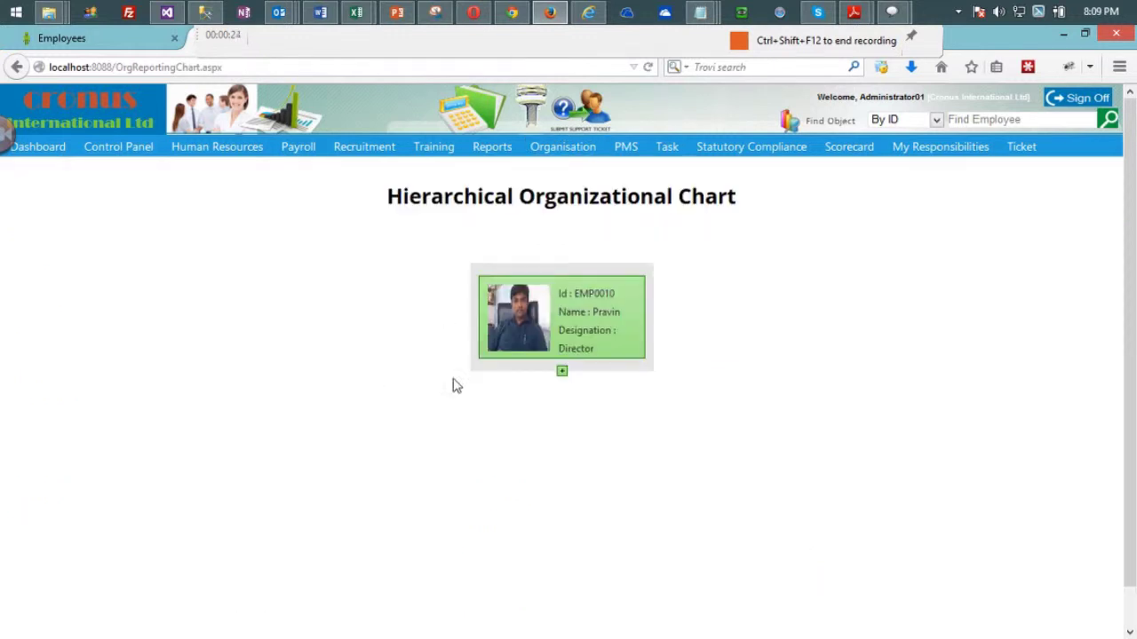
click(562, 371)
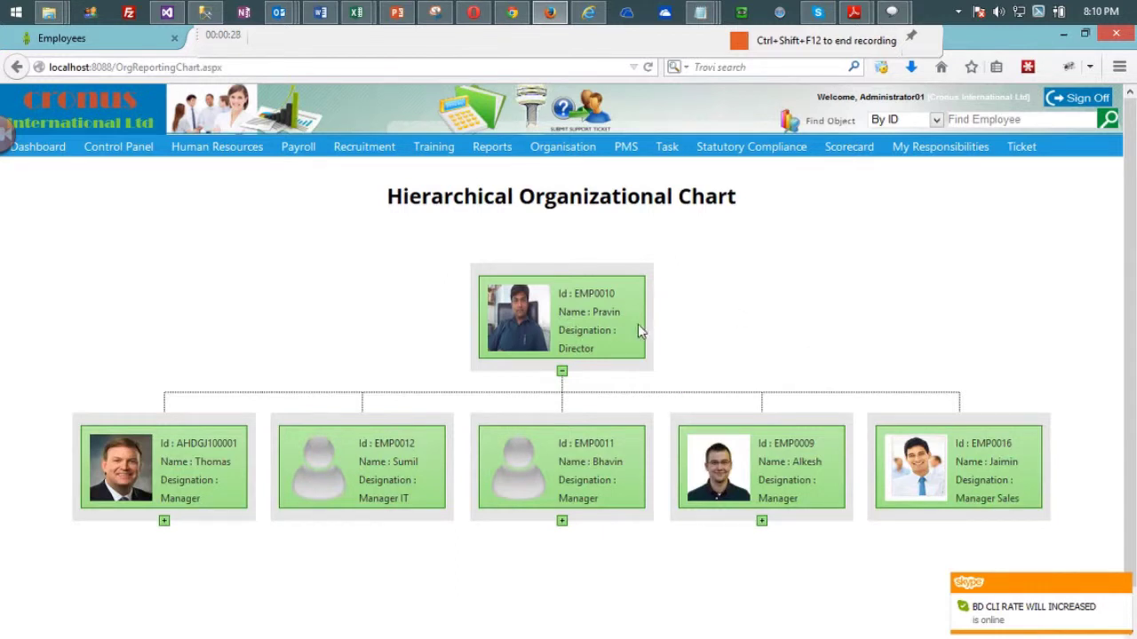
double_click(583, 293)
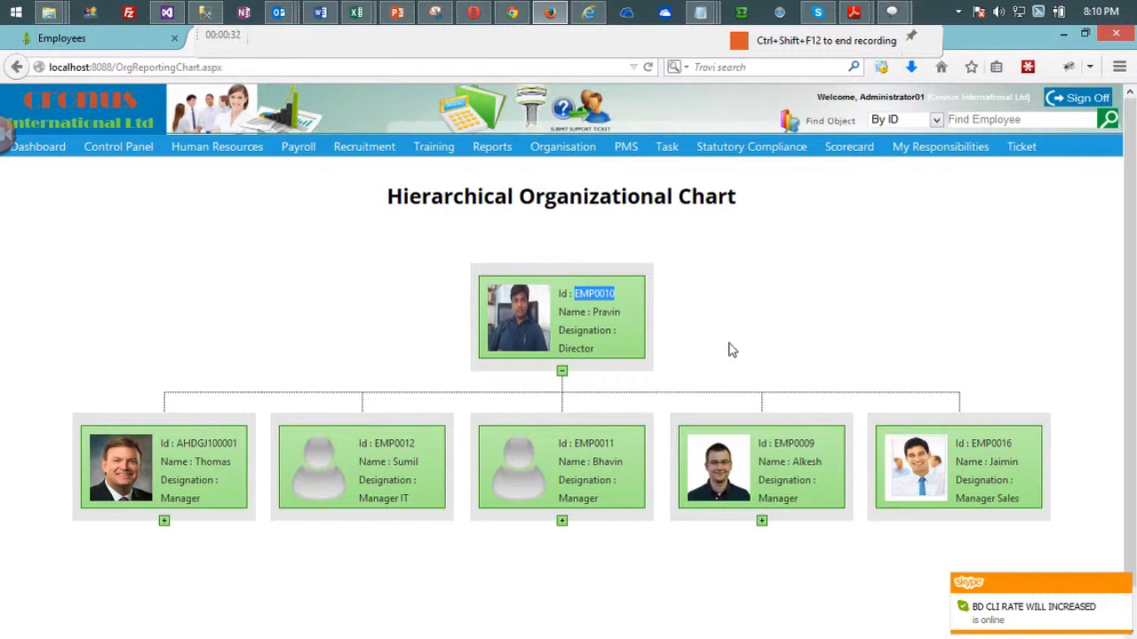
scroll(743, 343, down, 1)
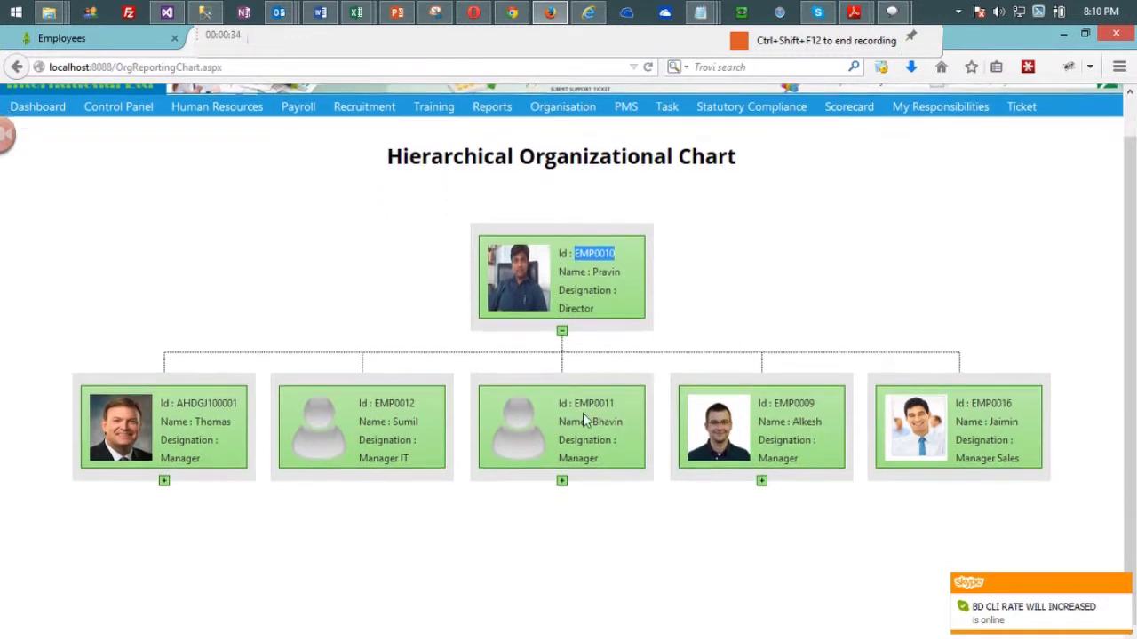